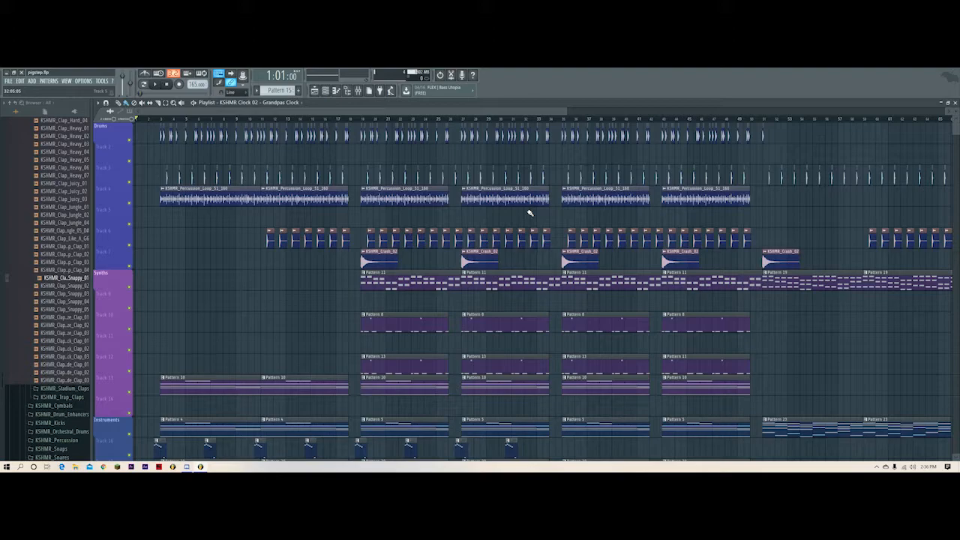
- Look over the full playlist arrangement, from the Drums tracks down through the Synths and Instruments groups
scroll(515, 113, "up", 2)
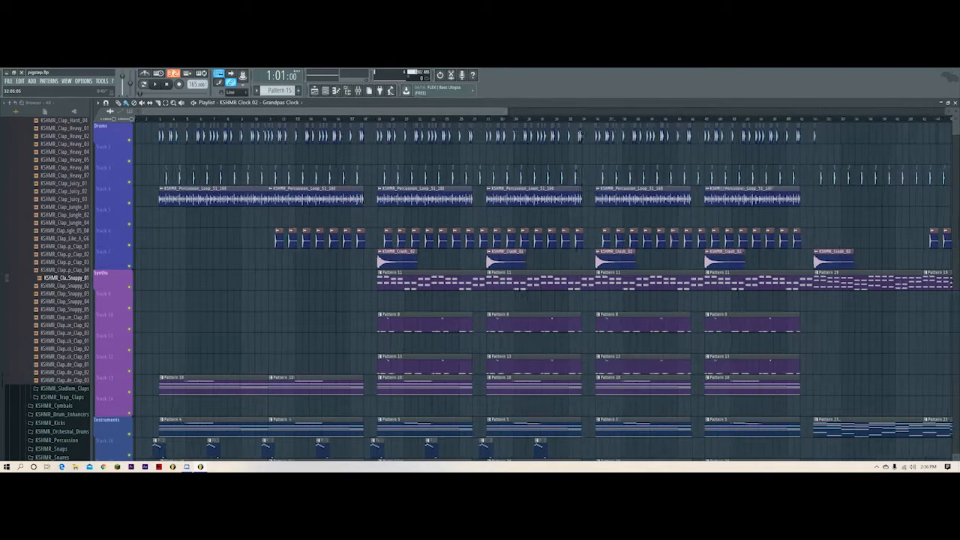
scroll(517, 197, "down", 3)
scroll(590, 281, "up", 3)
scroll(620, 122, "down", 5)
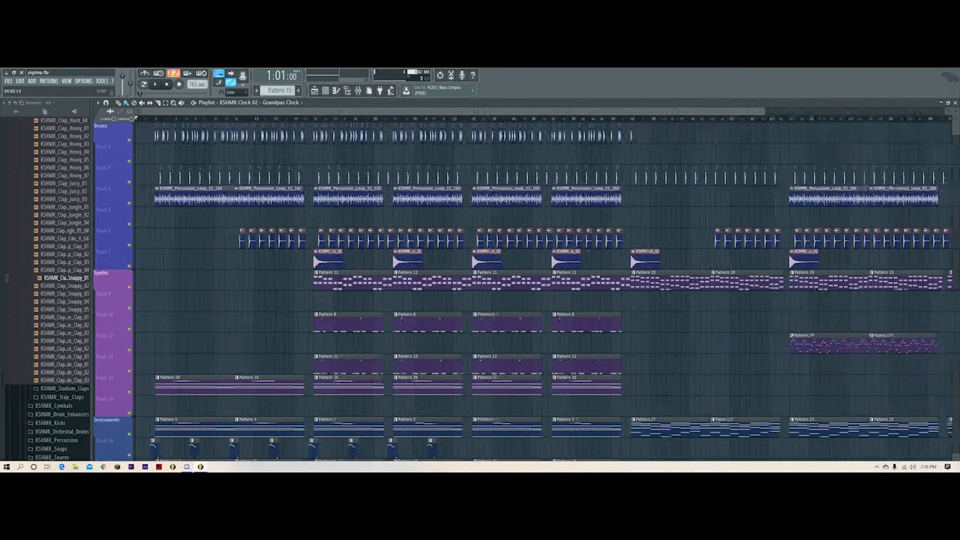
scroll(878, 213, "down", 10)
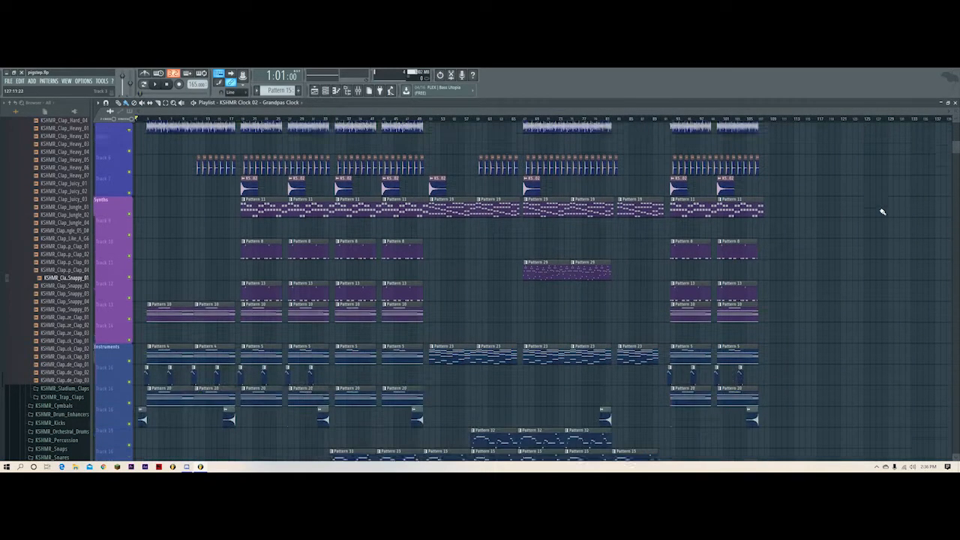
scroll(876, 224, "up", 10)
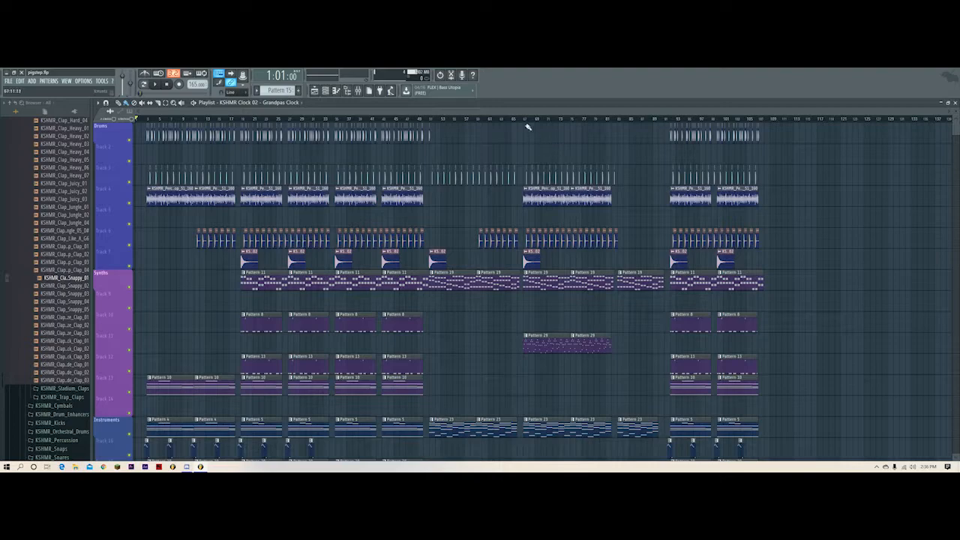
scroll(518, 113, "up", 2)
scroll(604, 272, "down", 6)
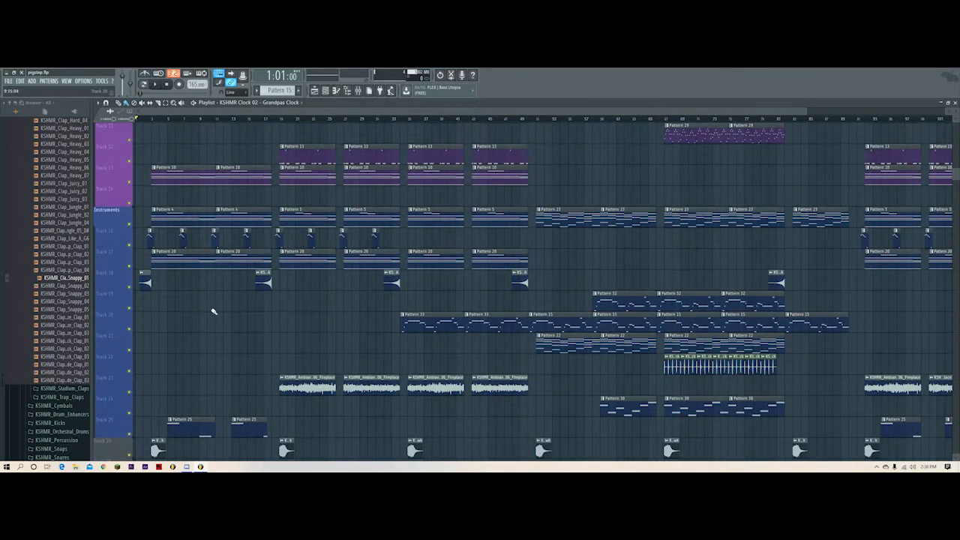
scroll(217, 312, "up", 6)
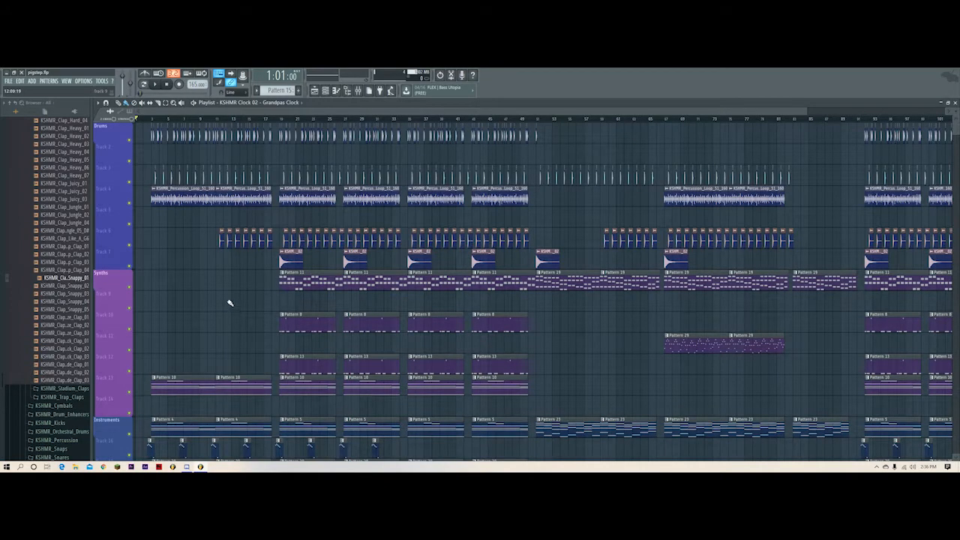
- Solo the Drums track in the playlist and zoom in on its first clips at bar 3
right_click(129, 140)
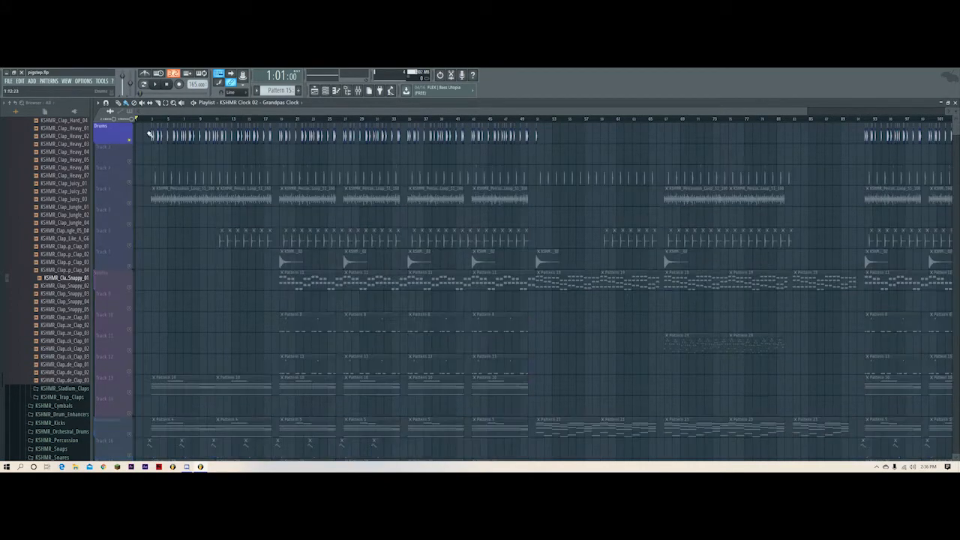
scroll(198, 112, "up", 8)
scroll(303, 114, "up", 4)
scroll(304, 114, "down", 2)
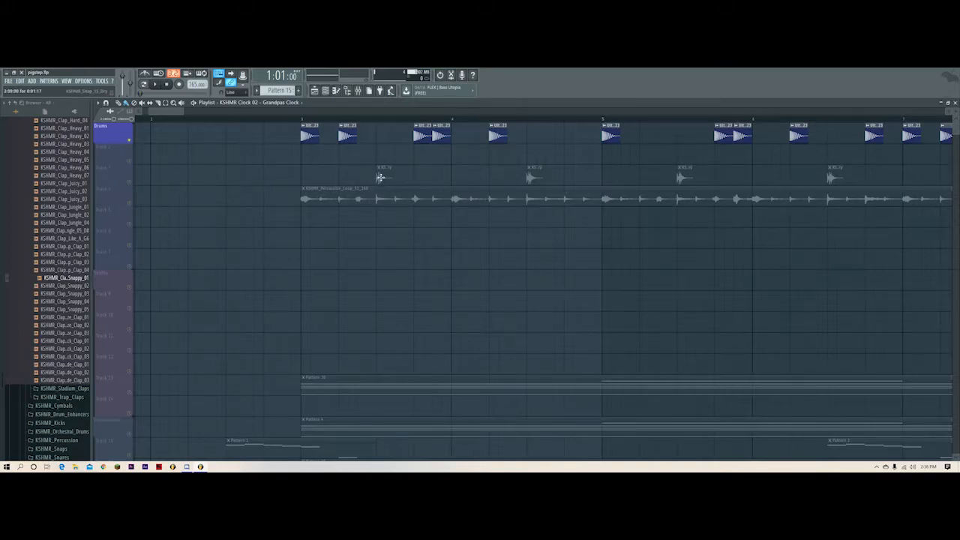
- Unmute Track 3 and Track 4 alongside the soloed Drums track and briefly audition them
left_click(375, 118)
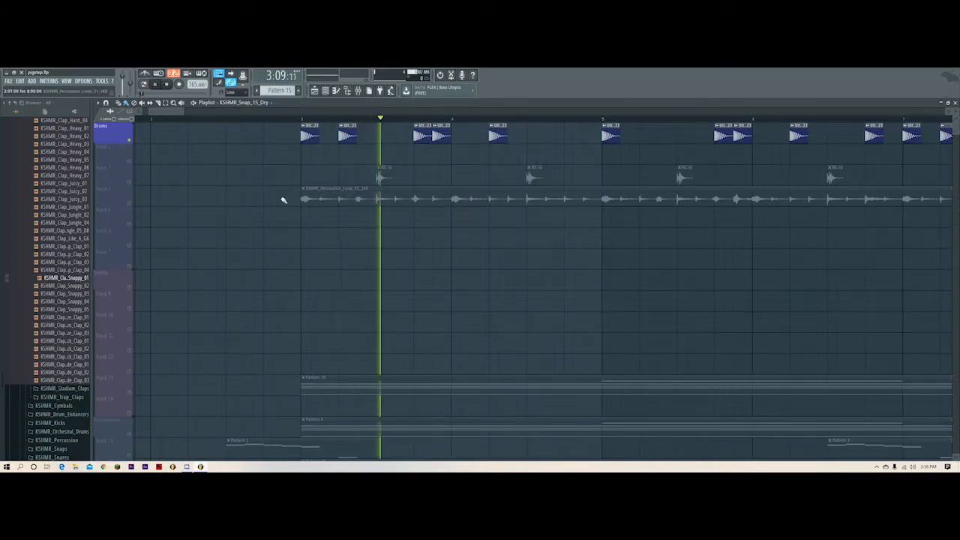
left_click(129, 182)
left_click(129, 203)
key("space")
key("space")
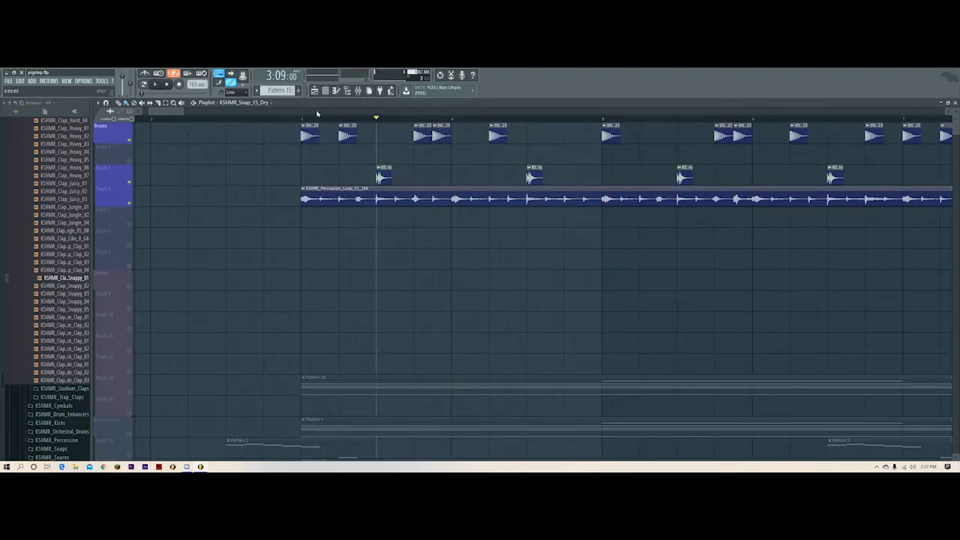
- Play the drum, snap and percussion loop tracks together from bar 3
scroll(320, 114, "down", 3)
left_click(231, 119)
key("space")
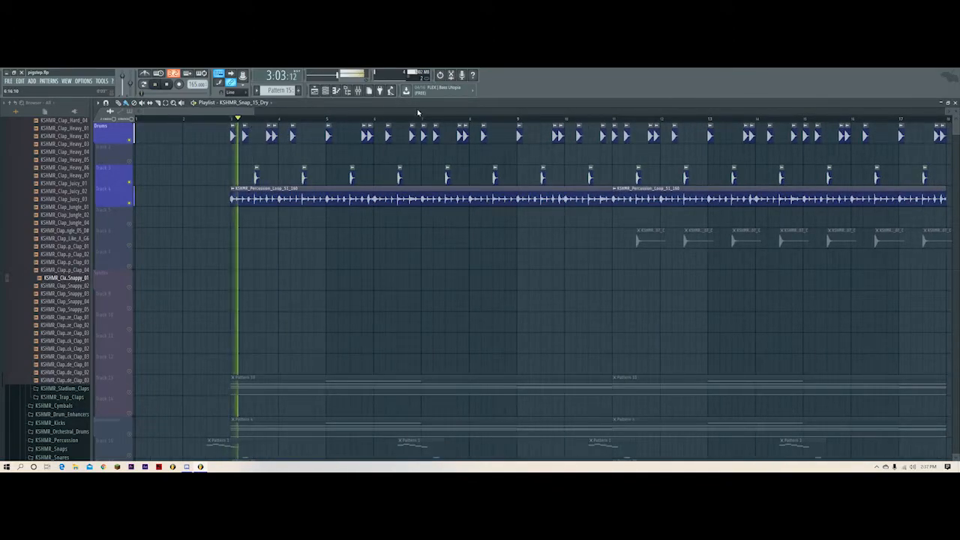
scroll(420, 114, "up", 2)
scroll(390, 115, "down", 3)
scroll(375, 114, "up", 2)
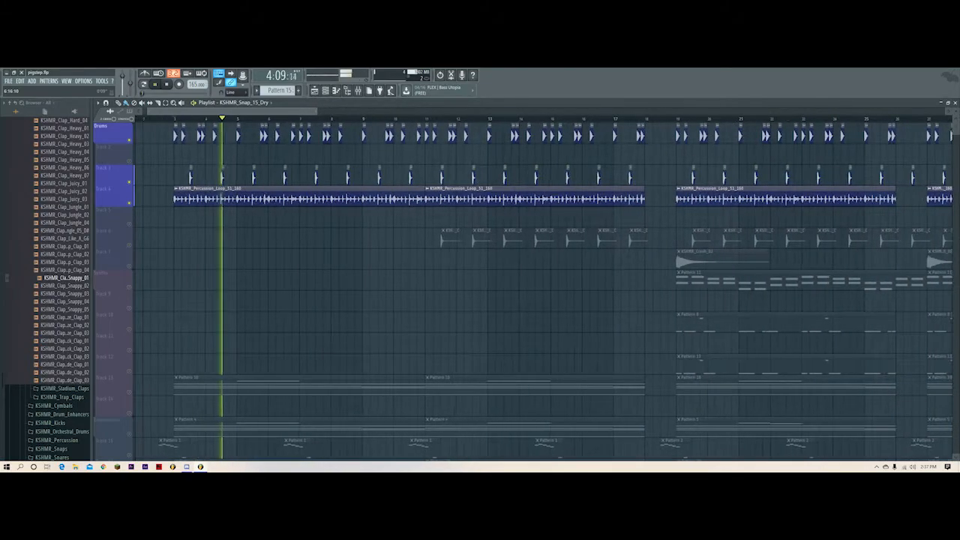
key("space")
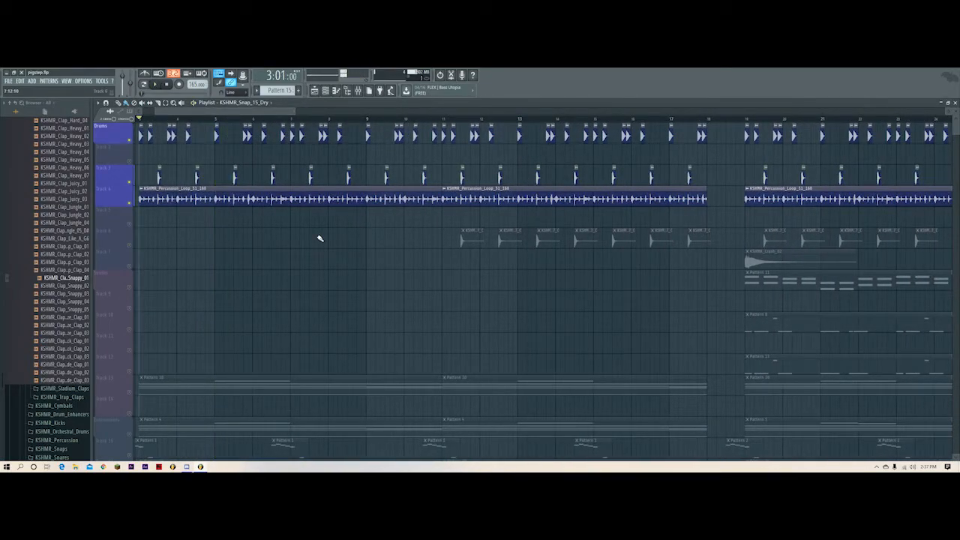
- Open the mixer and select the Kick insert during playback to check its effect slots
left_click(359, 91)
left_click_drag(472, 153, 529, 157)
key("space")
left_click(173, 215)
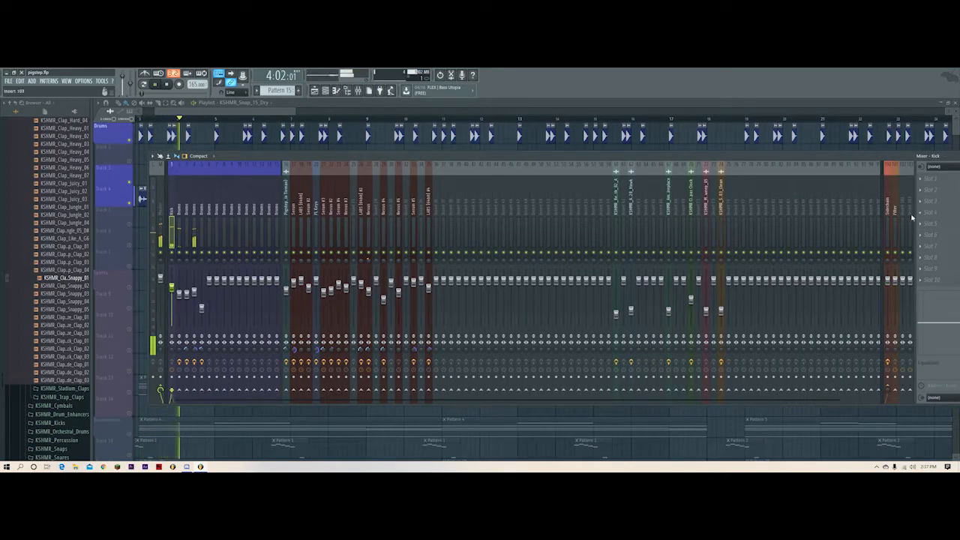
- Select Drums mixer insert 4 and play the drums from bar 3 to check its signal
mouse_move(836, 159)
left_mouse_down()
mouse_move(807, 157)
mouse_move(821, 156)
left_mouse_up()
key("space")
left_click(178, 210)
key("space")
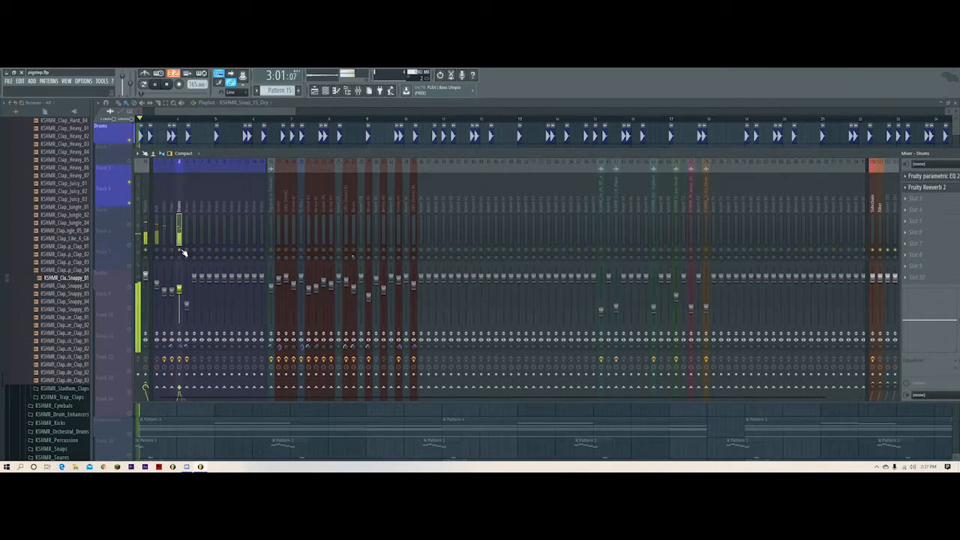
key("space")
- Reposition the mixer and inspect Fruity Parametric EQ 2 and Fruity Reeverb 2 on Drums insert 4
left_click_drag(776, 158, 720, 258)
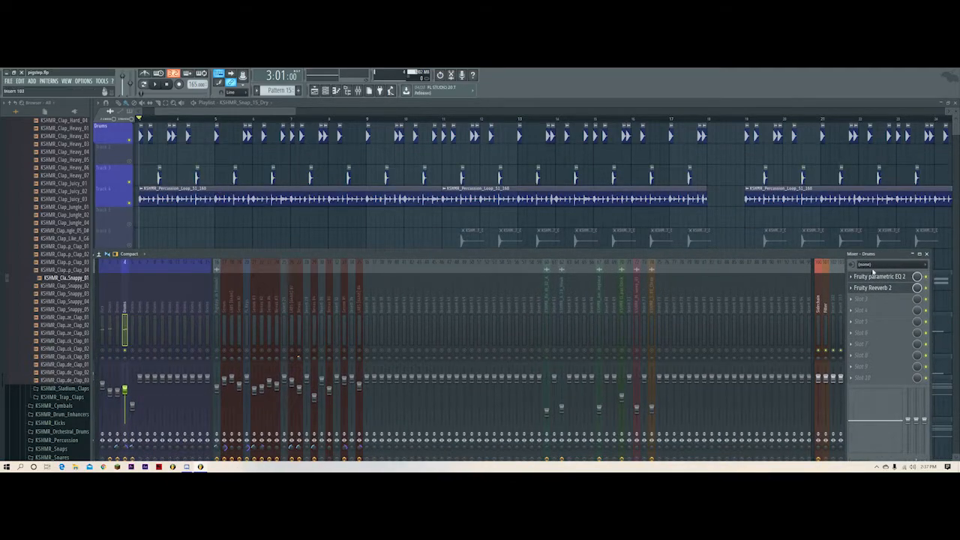
left_click(869, 277)
left_click(890, 287)
left_click(893, 277)
- Play the drums from bar 3 and toggle Fruity Parametric EQ 2 on insert 4 to compare the sound
key("space")
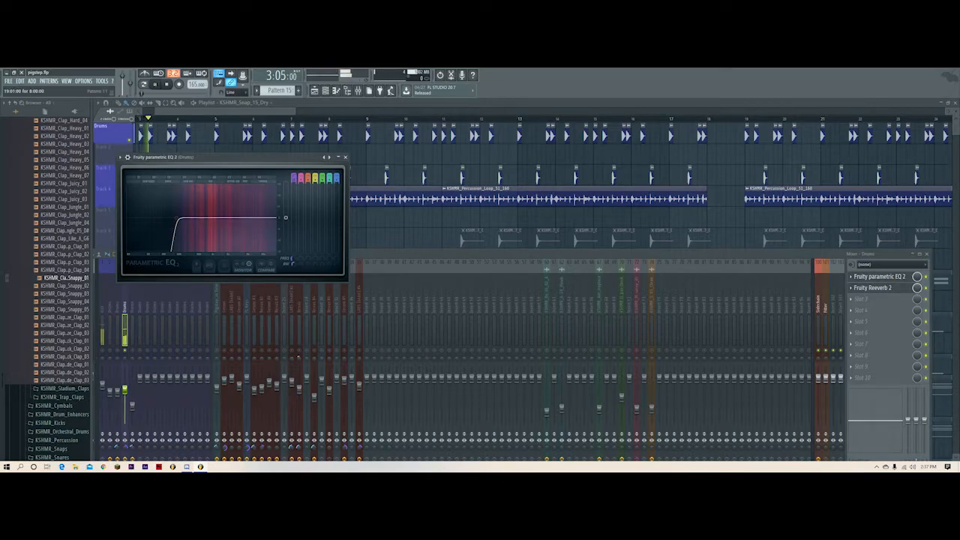
left_click(927, 278)
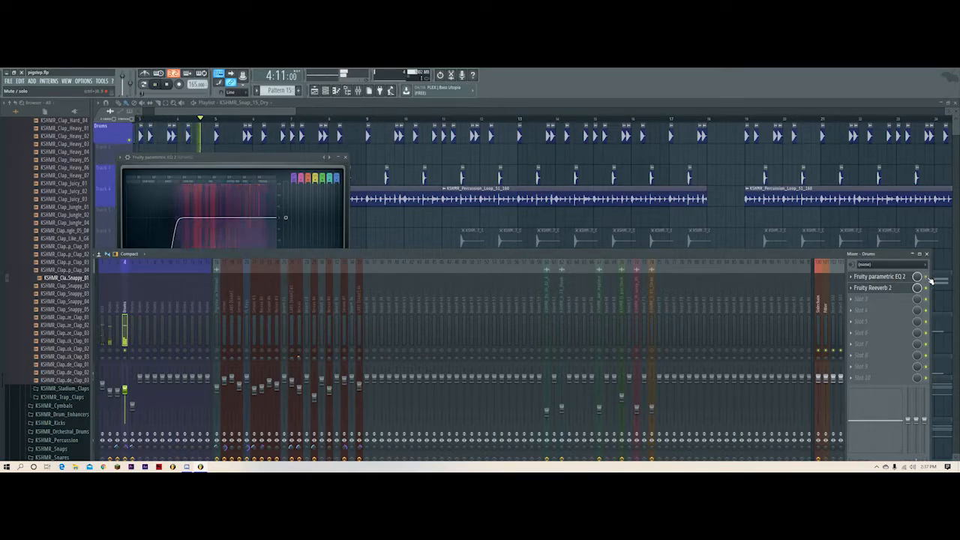
key("space")
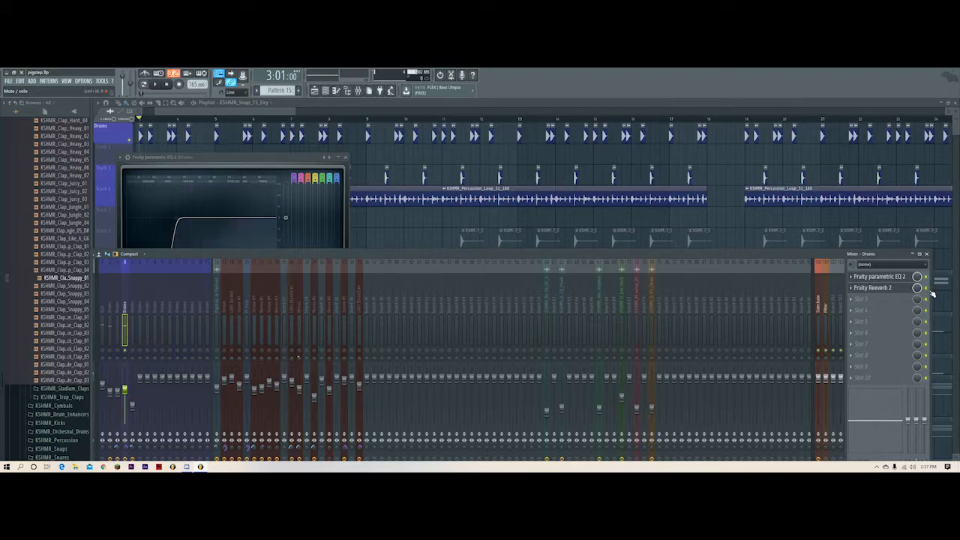
key("space")
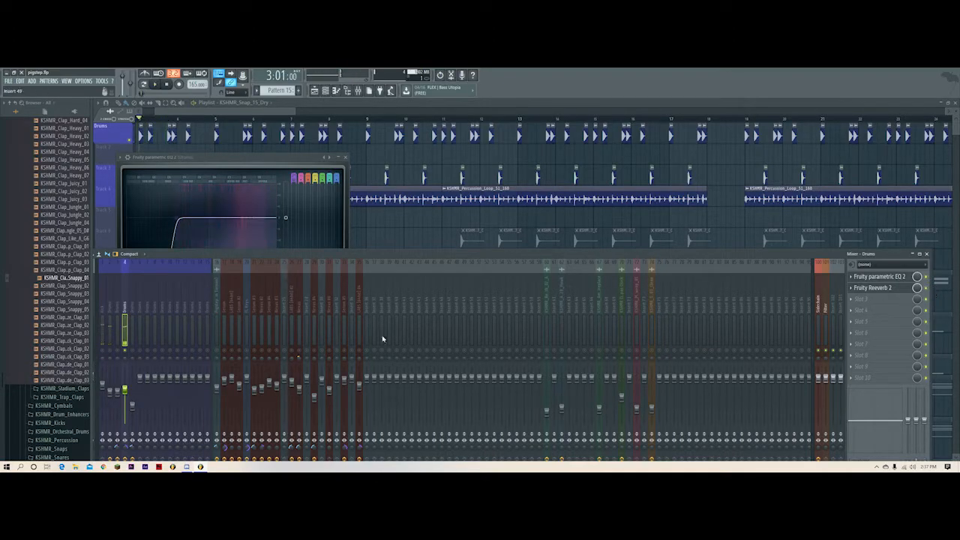
- Play the drums and open Fruity Reeverb 2 on Drums mixer insert 2
left_click_drag(329, 259, 373, 227)
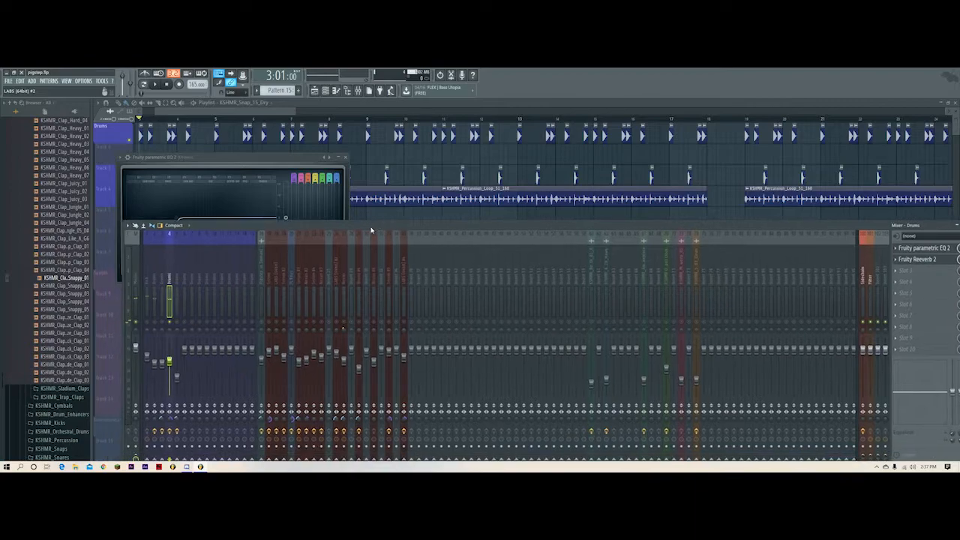
key("space")
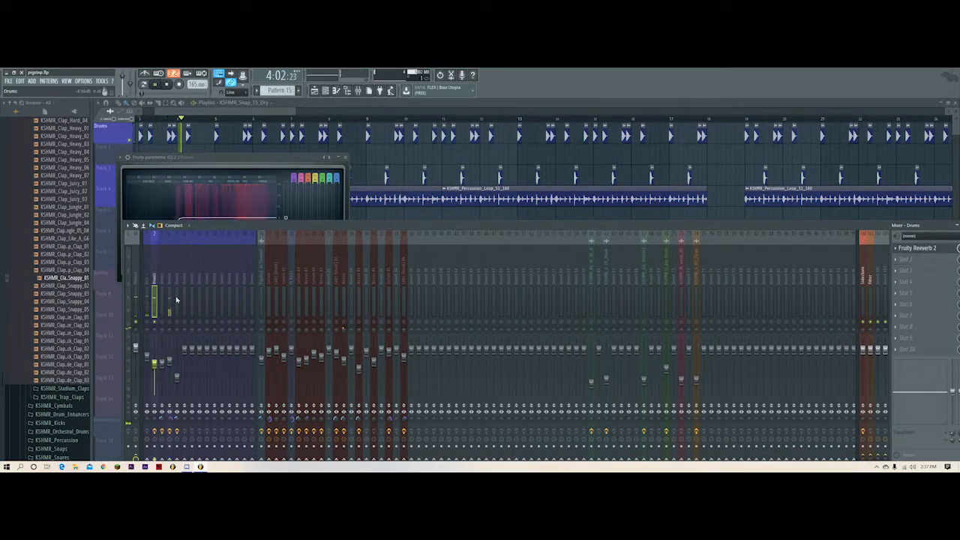
left_click(924, 257)
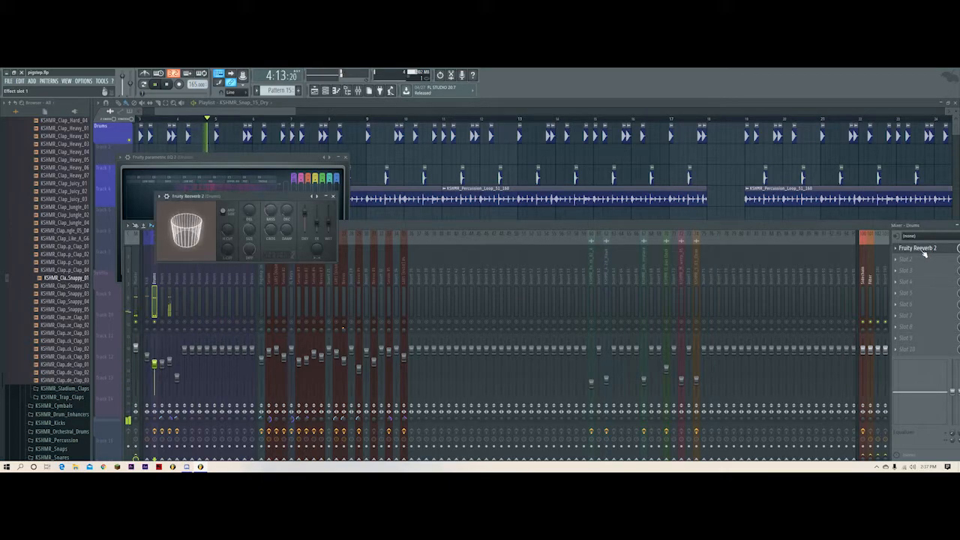
- Return to the playlist, restore all muted tracks and stop playback
left_click(456, 106)
scroll(454, 113, "down", 2)
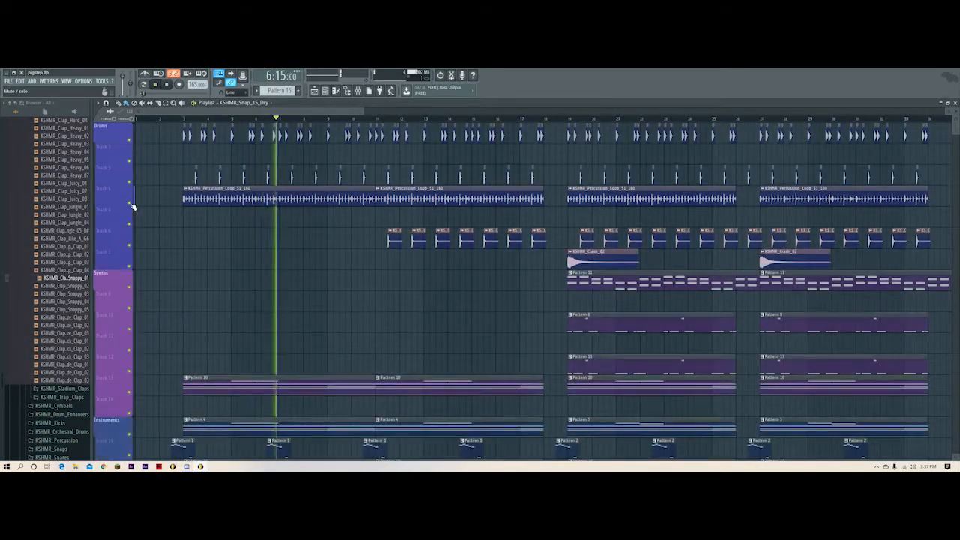
key("space")
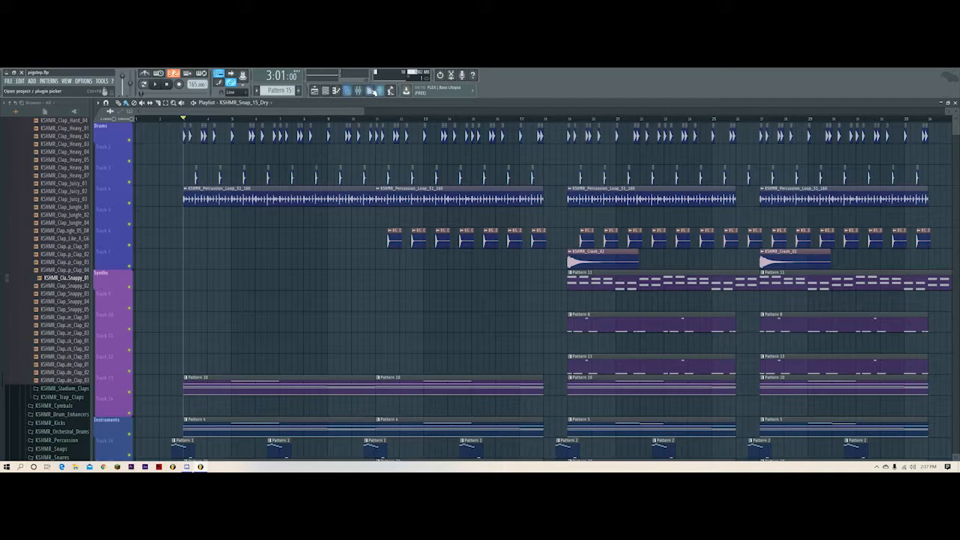
left_click(358, 90)
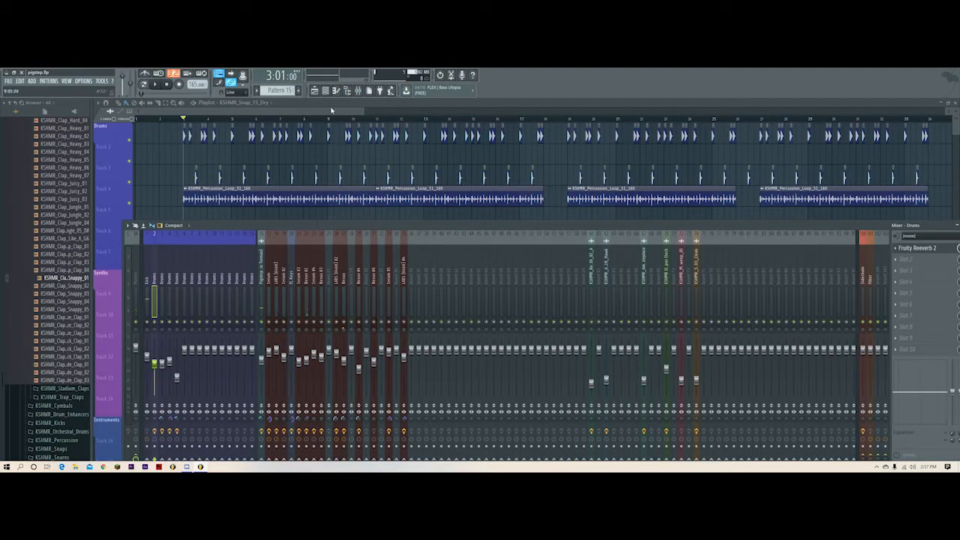
left_click(333, 110)
- Solo the Drums track, unmute Tracks 2, 3 and 4, and audition them from bar 3
right_click(131, 141)
left_click(130, 161)
left_click(131, 183)
left_click(130, 203)
key("space")
scroll(387, 115, "down", 2)
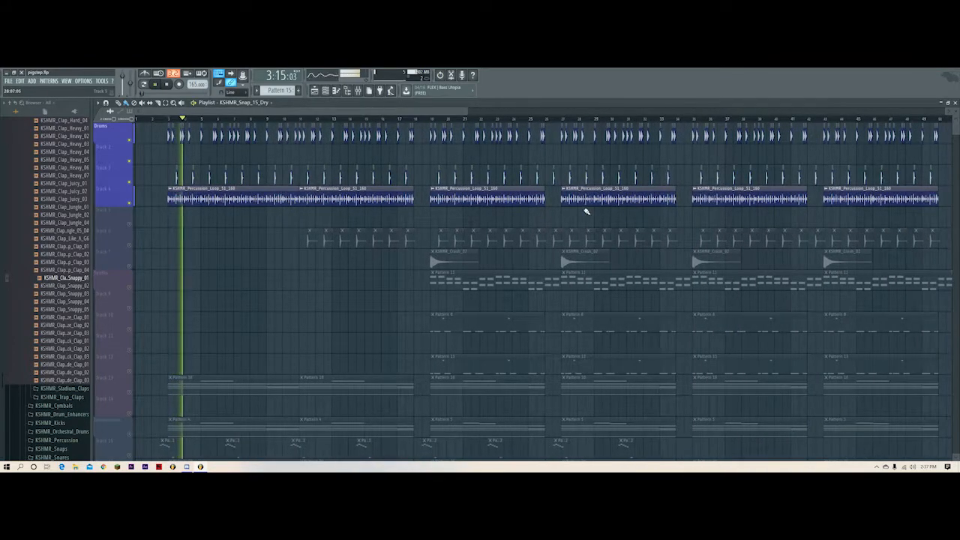
scroll(297, 110, "up", 3)
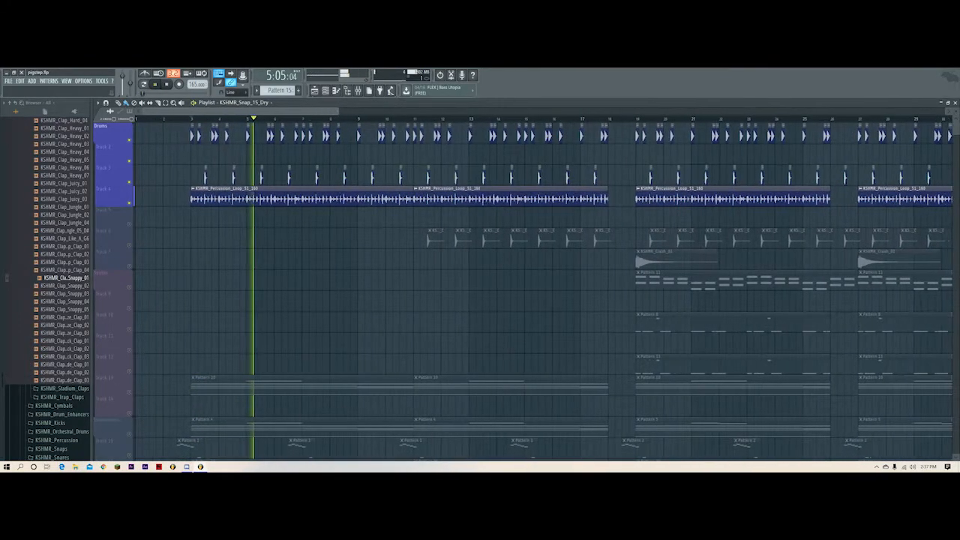
key("space")
- Unmute Track 6 and play the arrangement from bar 11, where its clips begin
left_click(129, 246)
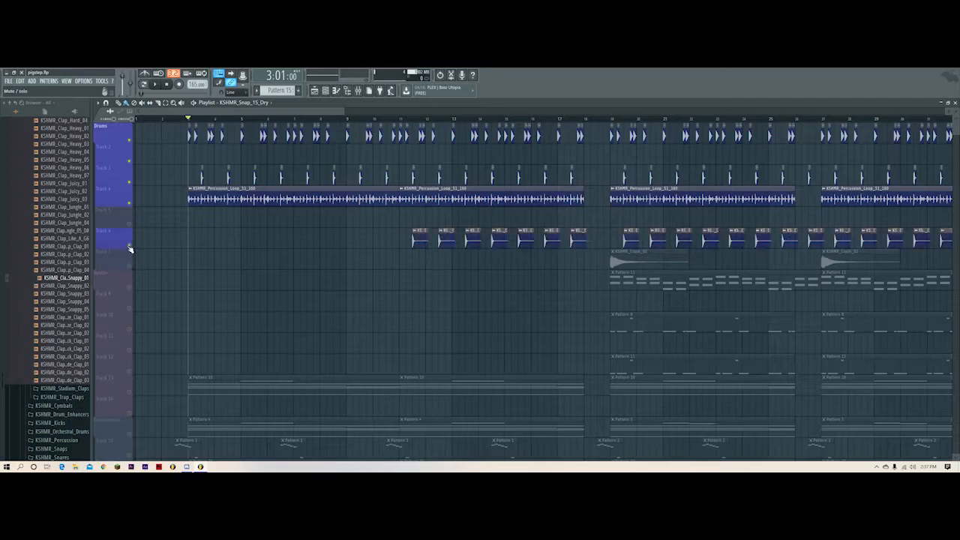
left_click(412, 120)
key("space")
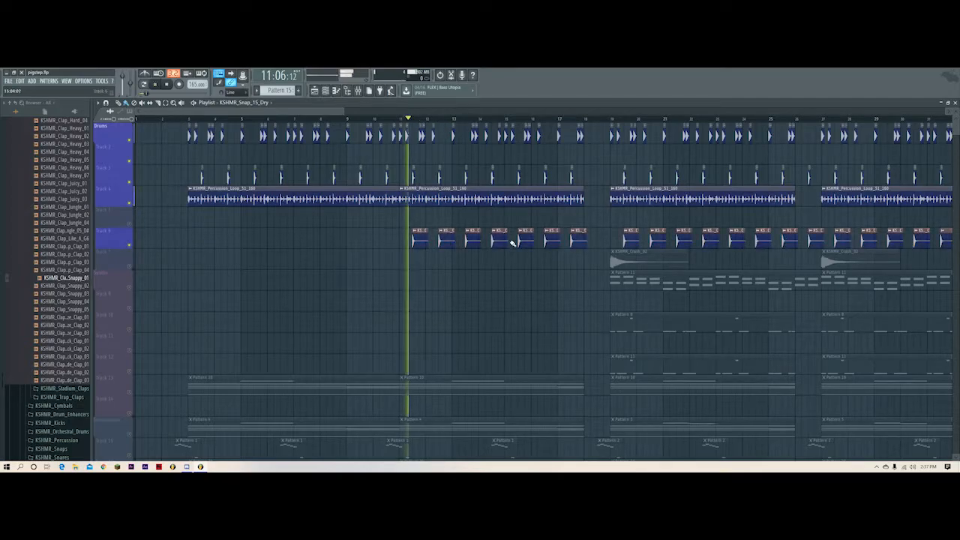
- Check the effect slots of Drums mixer insert 3, stop playback and return to the playlist
left_click(361, 91)
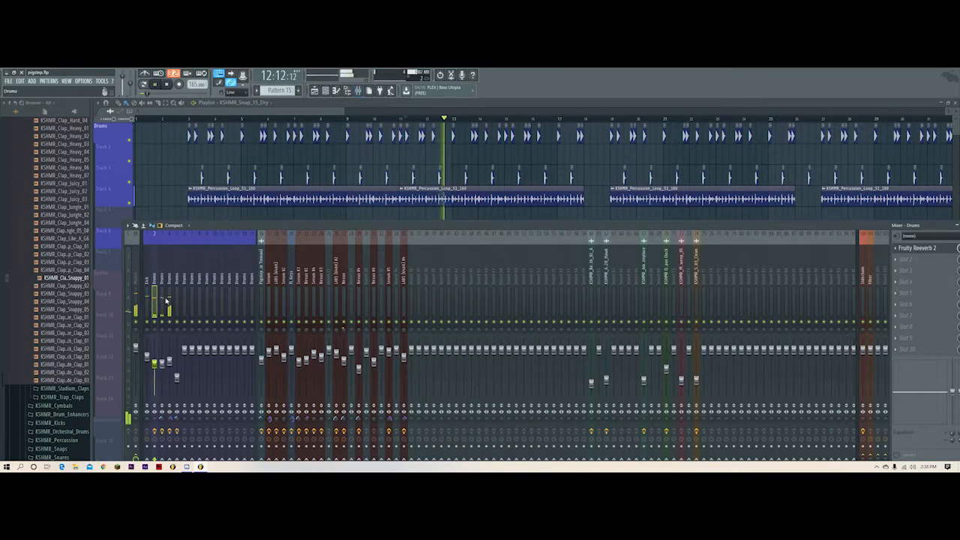
key("space")
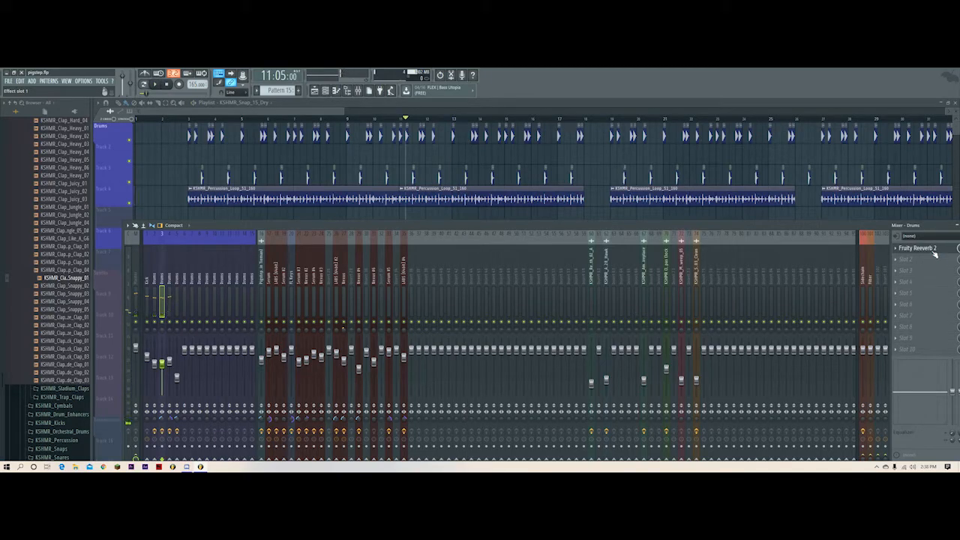
key("F9")
- Unmute Track 5 and the crash clips on Track 7 in the playlist
scroll(450, 118, "up", 1)
scroll(493, 262, "down", 4)
scroll(508, 261, "up", 3)
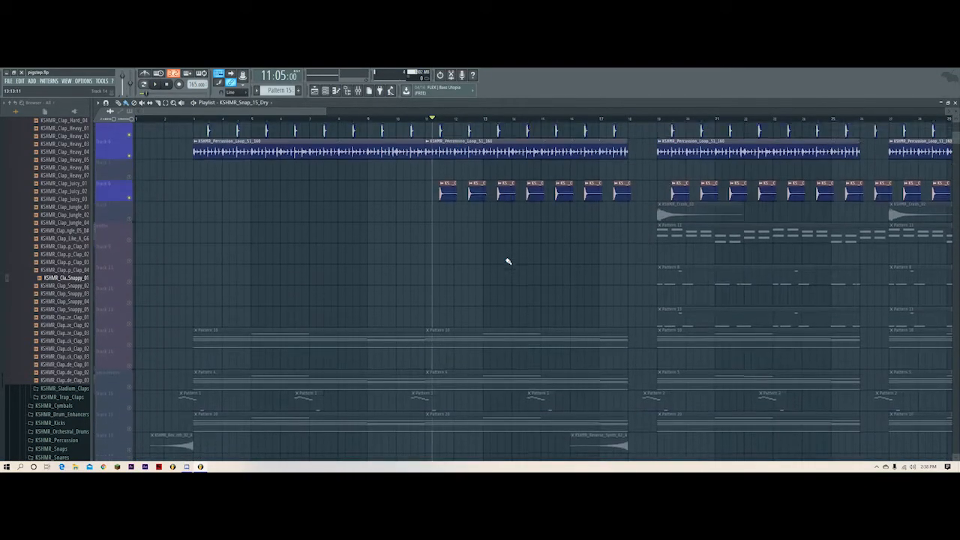
scroll(508, 261, "up", 1)
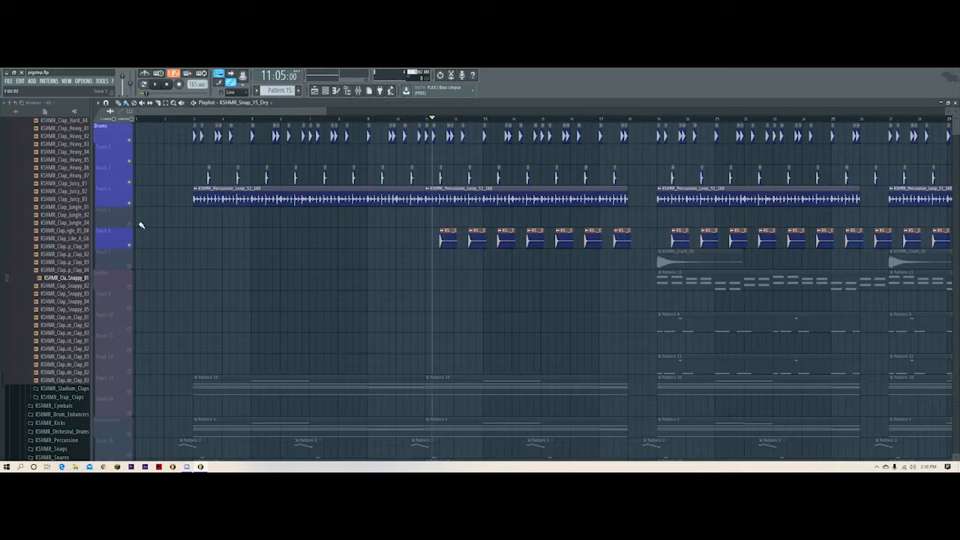
left_click(130, 266)
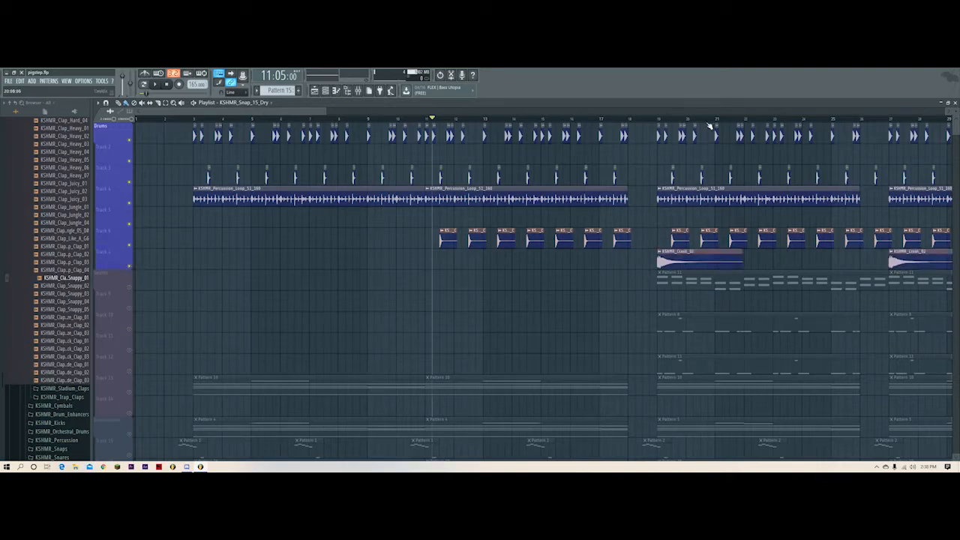
- Play the arrangement from bar 19, check the effect slots of Drums mixer insert 5, and return to the playlist
left_click(659, 118)
key("F9")
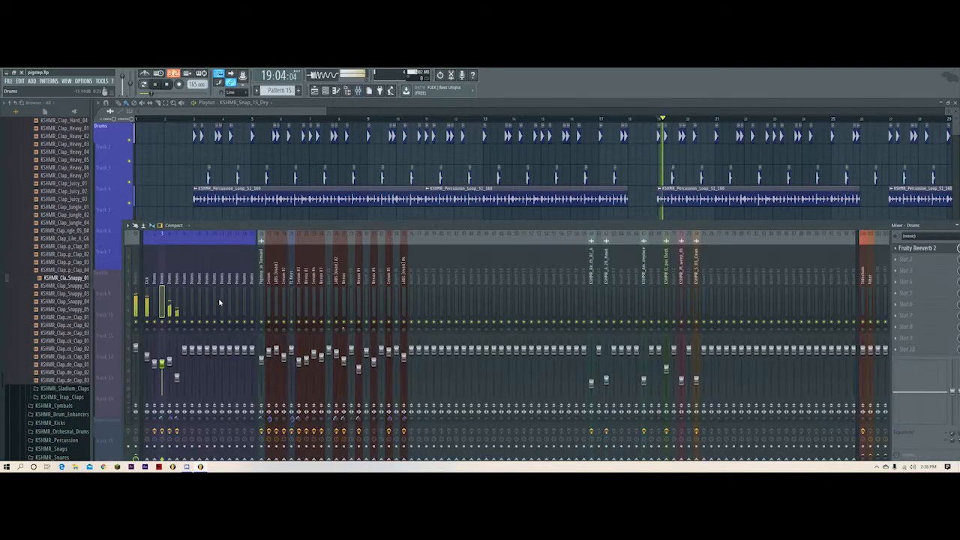
left_click(176, 289)
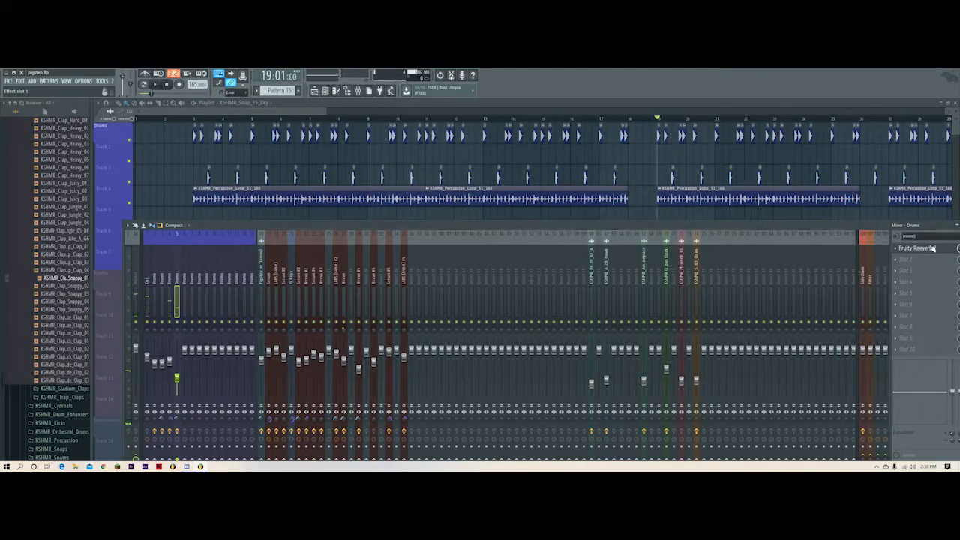
key("F9")
- Move the playback position to bar 3 and unmute all the Synths and Instruments tracks in the playlist
scroll(601, 137, "down", 2)
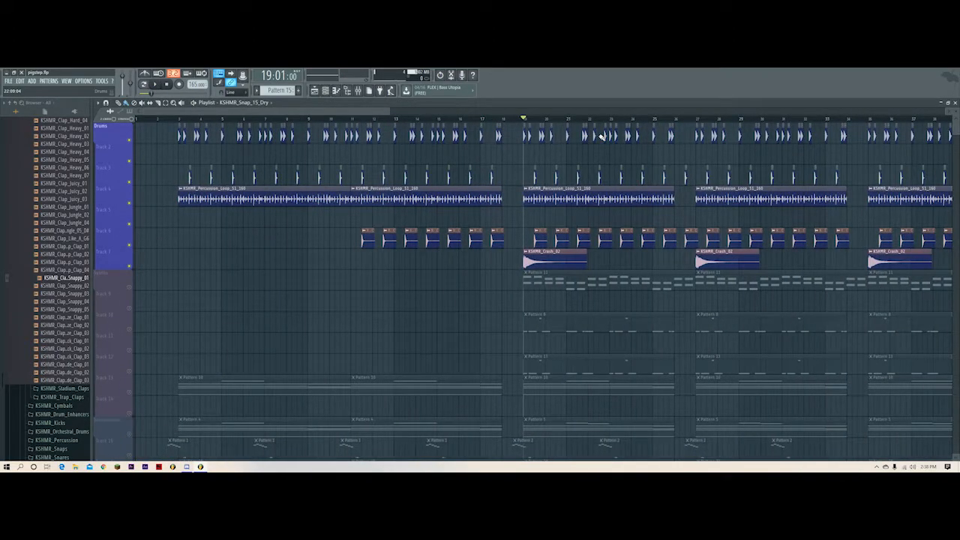
scroll(603, 268, "down", 1)
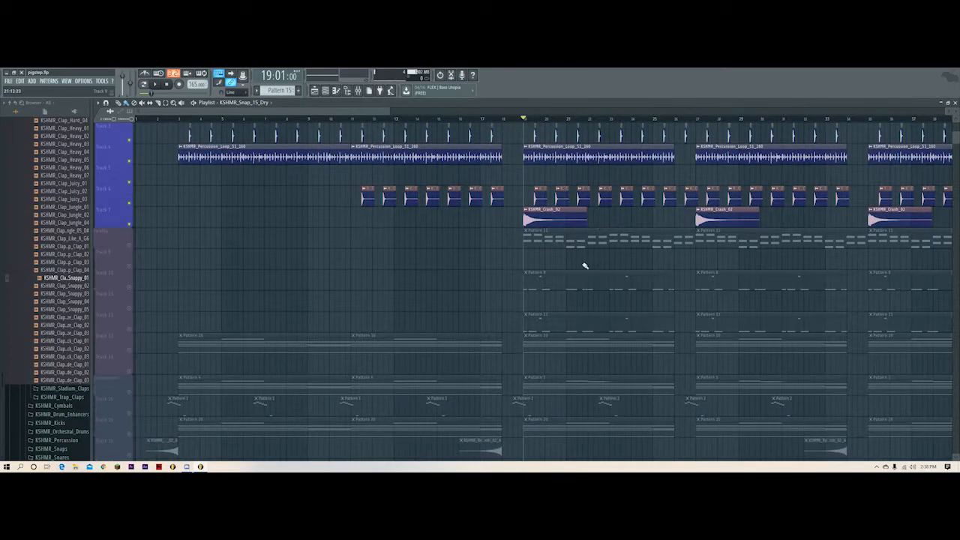
left_click(178, 118)
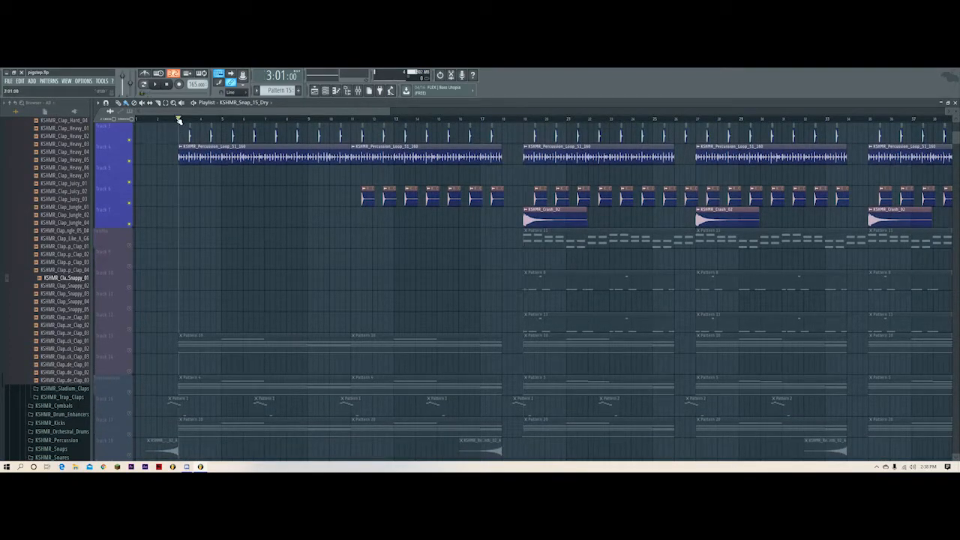
scroll(235, 311, "down", 3)
right_click(131, 245)
right_click(131, 246)
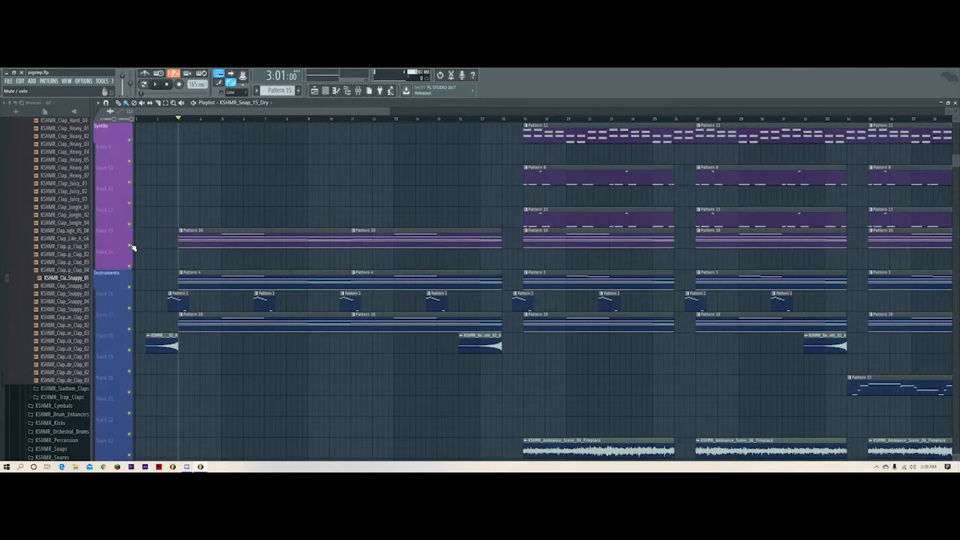
- Select Pattern 10 on Track 13 and open its Serum #2 instrument from the channel rack
left_click(266, 235)
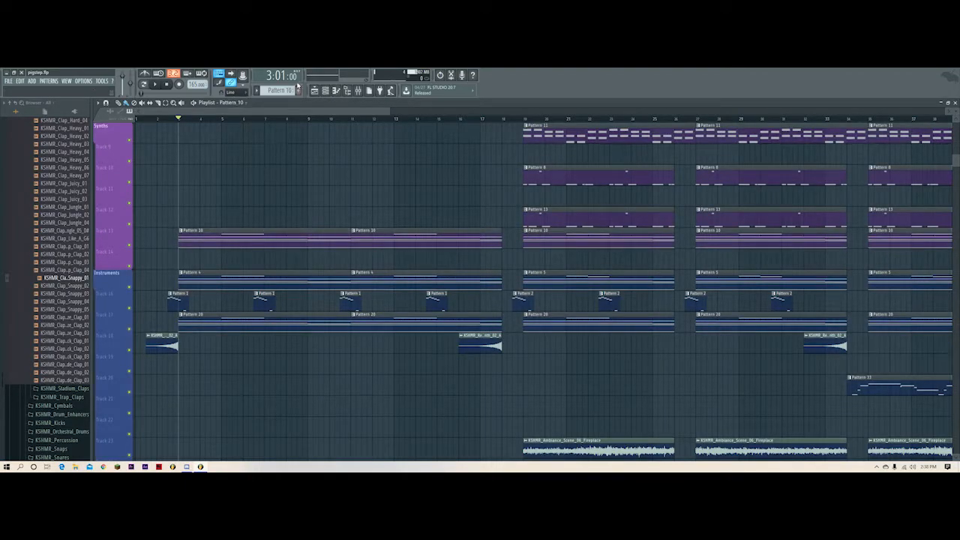
left_click(336, 91)
left_click(539, 154)
left_click(504, 172)
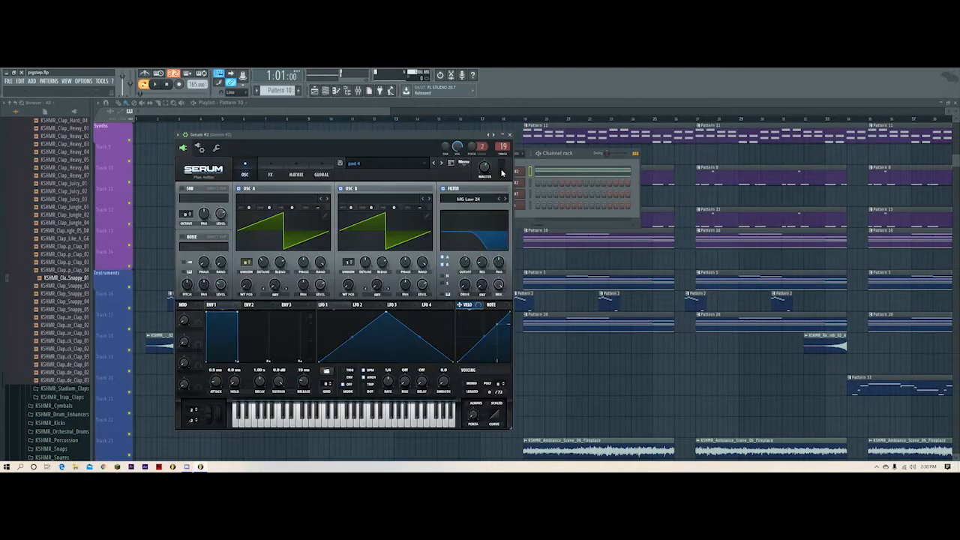
- Show the effects page of Serum #2, switch back to its oscillators, and return to the playlist
mouse_move(358, 138)
left_mouse_down()
mouse_move(364, 141)
mouse_move(352, 144)
left_mouse_up()
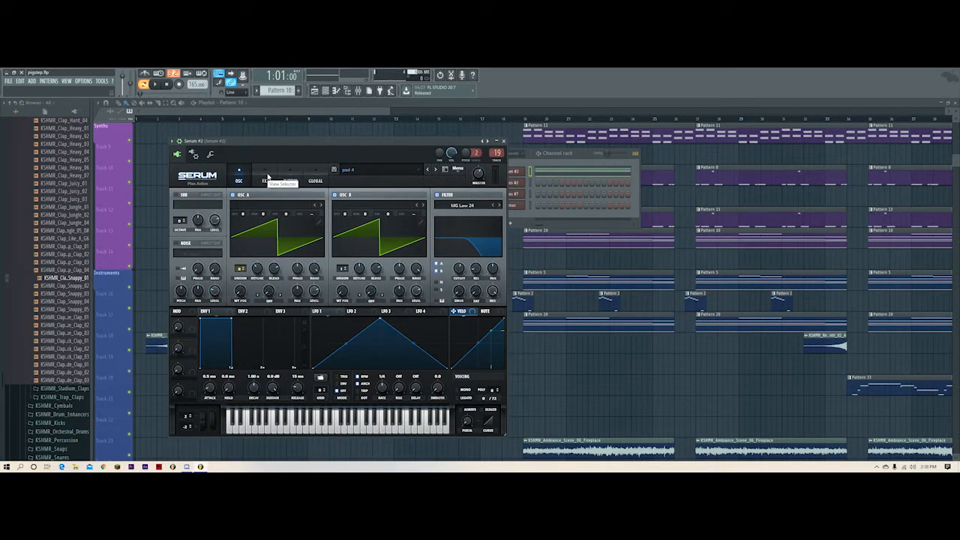
left_click(264, 178)
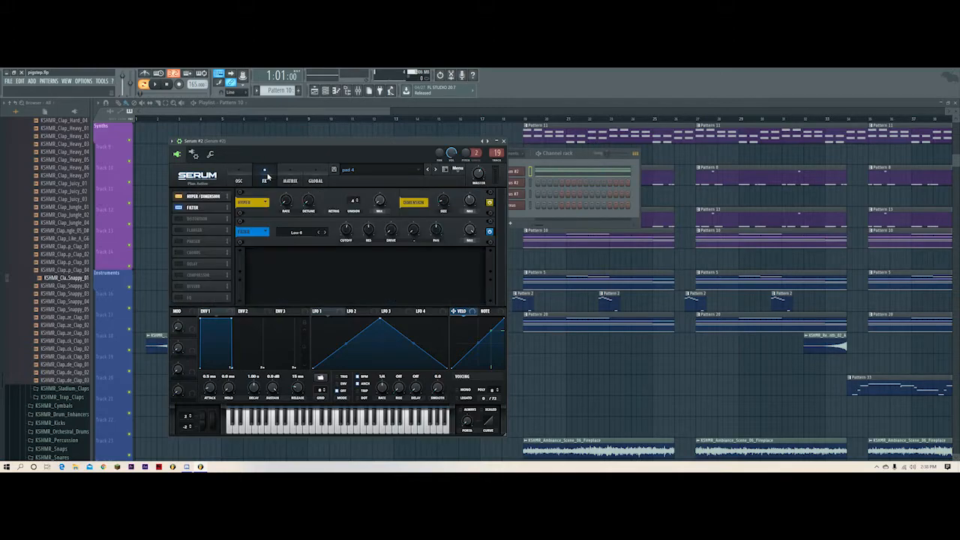
left_click(238, 181)
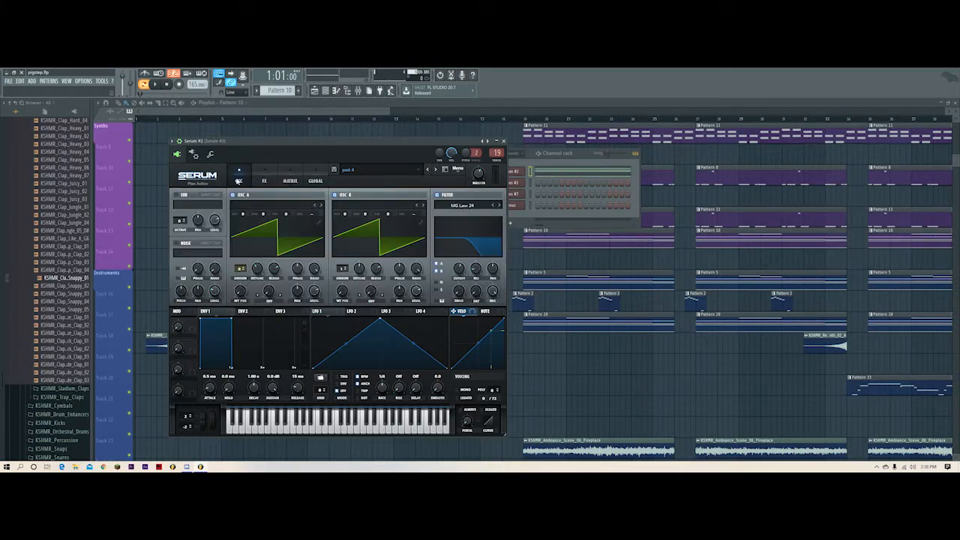
left_click(559, 153)
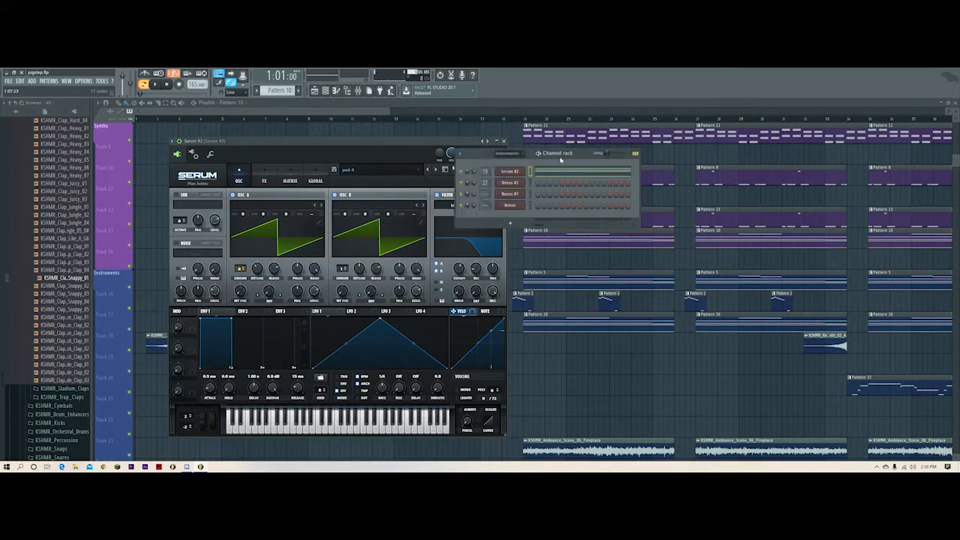
left_click(369, 111)
- Open the LABS notes of Pattern 4 in the piano roll and play them briefly
double_click(254, 280)
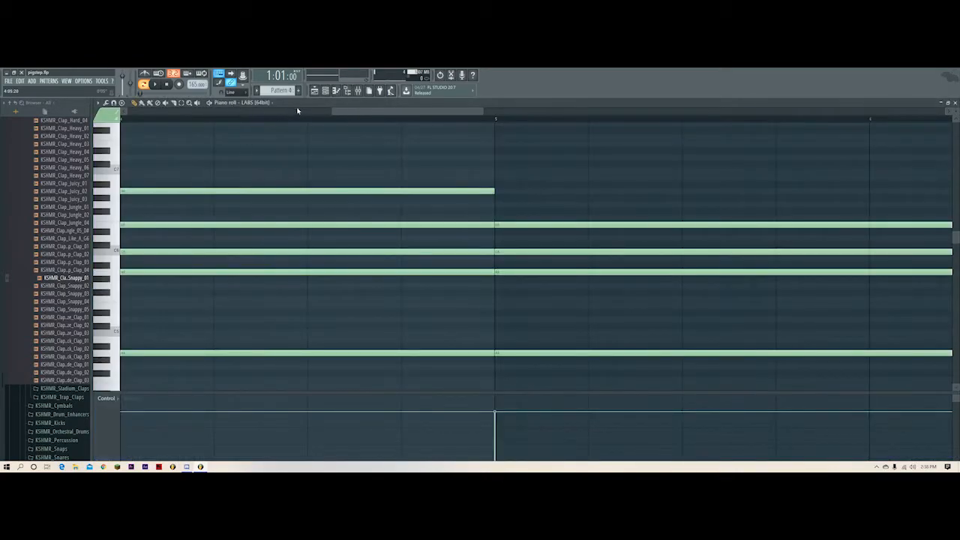
scroll(289, 114, "down", 4)
key("space")
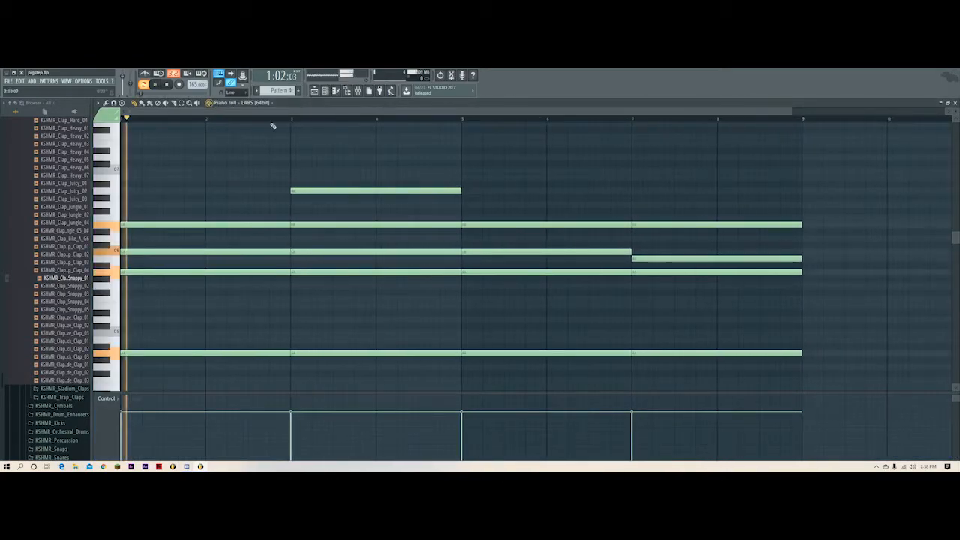
key("space")
- Open the LABS instrument of Pattern 4 to show its Soft Piano preset, and return to the piano roll
left_click(327, 91)
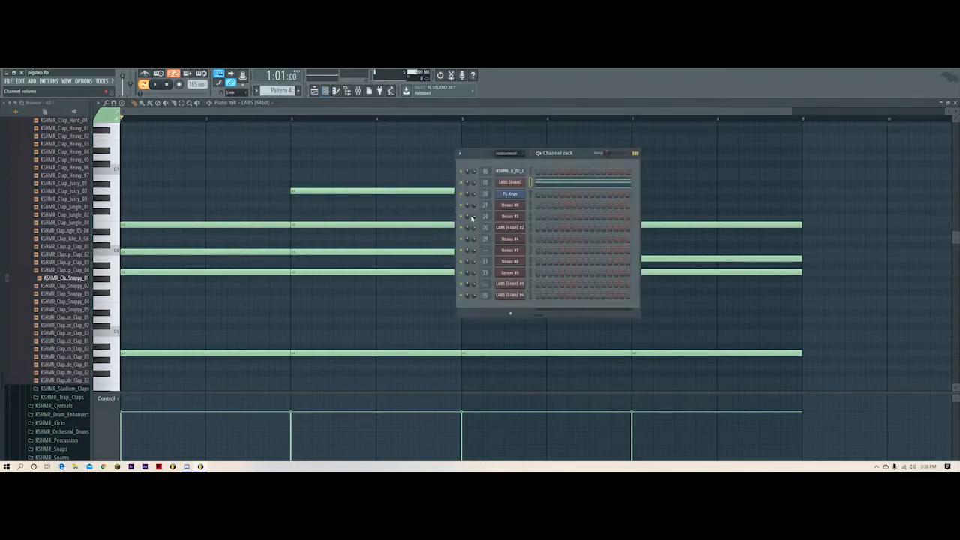
left_click(510, 183)
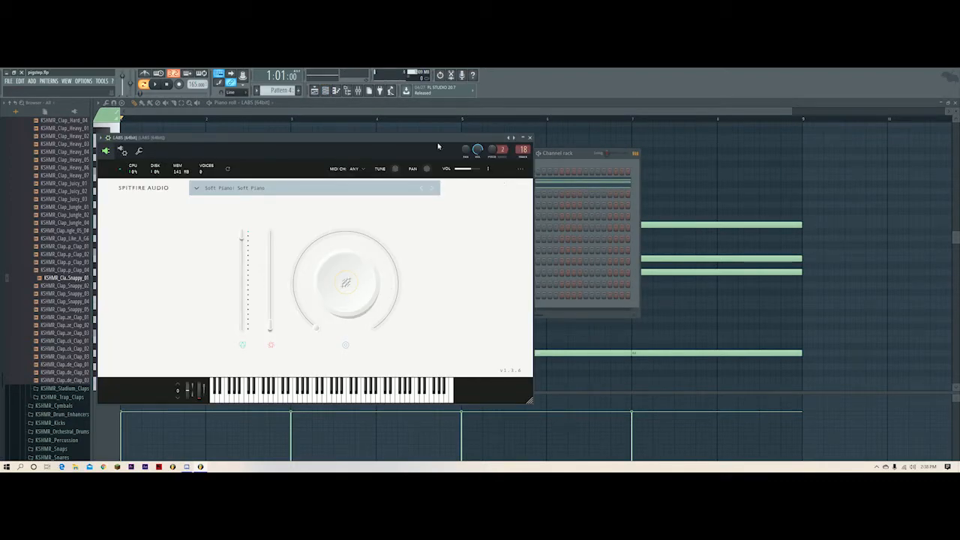
left_click_drag(361, 139, 517, 147)
left_click(272, 147)
left_click_drag(420, 148, 399, 168)
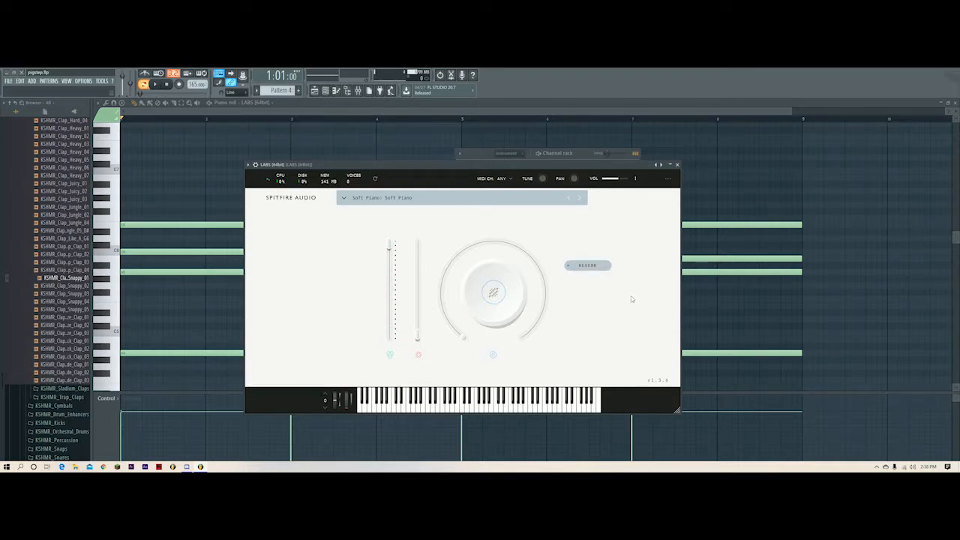
left_click(454, 104)
- Inspect the Fruity Reeverb 2 on the LABS mixer insert and return to the playlist
scroll(453, 114, "down", 2)
scroll(411, 236, "down", 3)
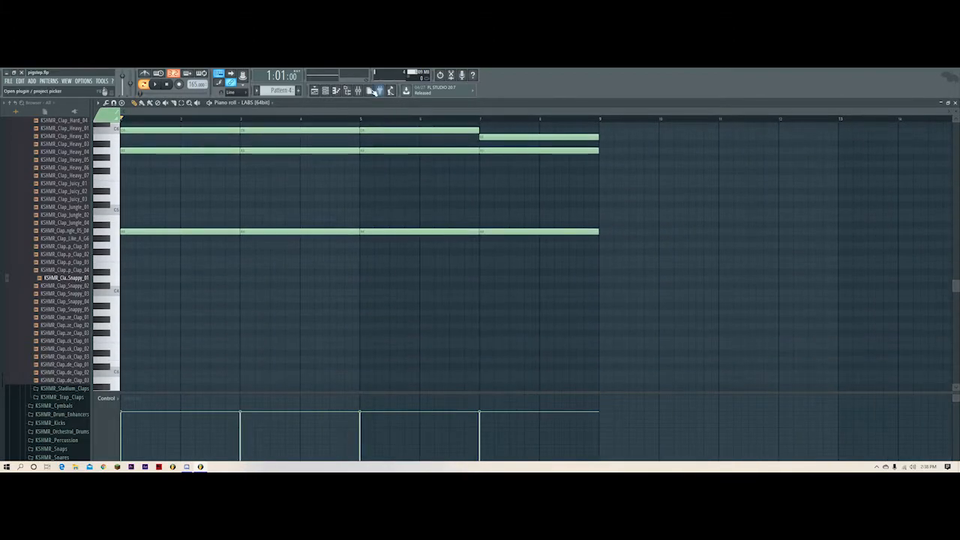
left_click(358, 91)
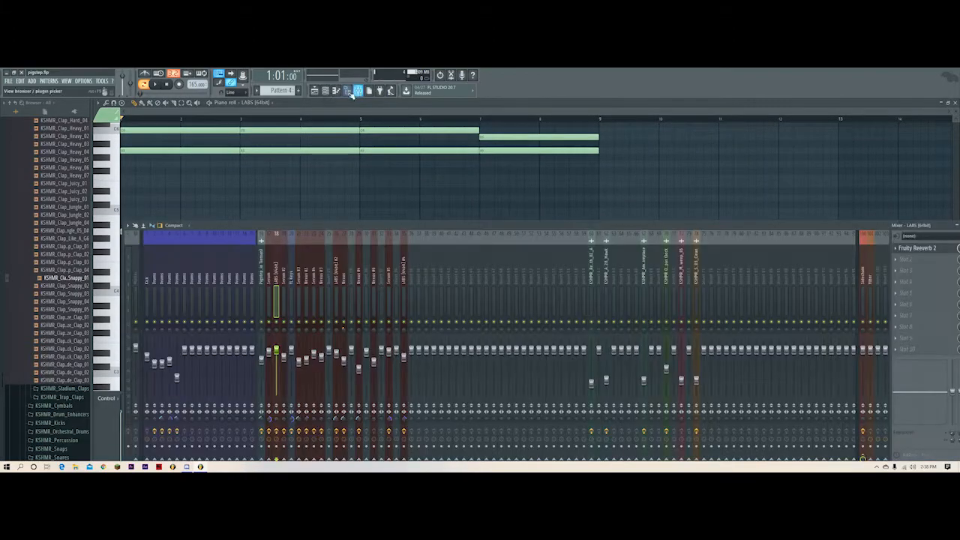
left_click_drag(893, 222, 838, 195)
left_click(863, 221)
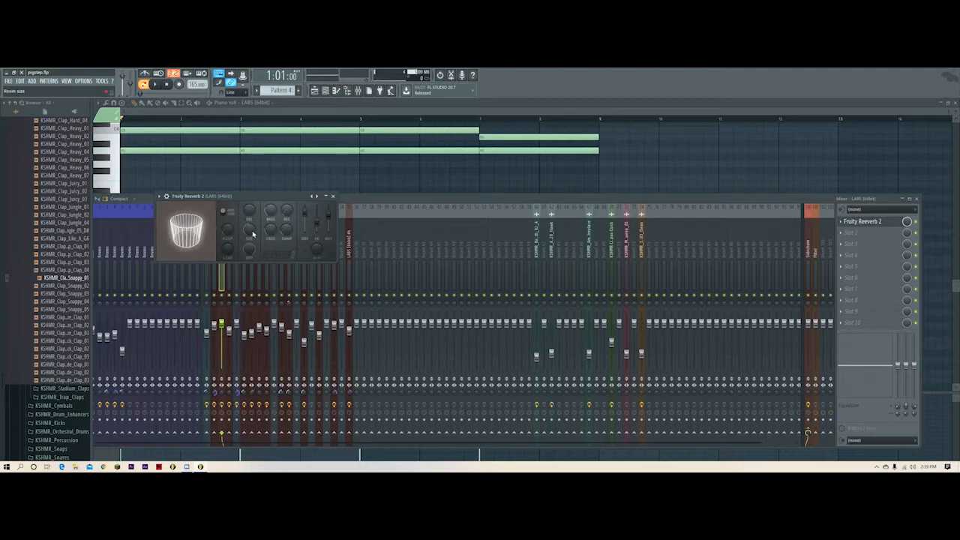
key("F5")
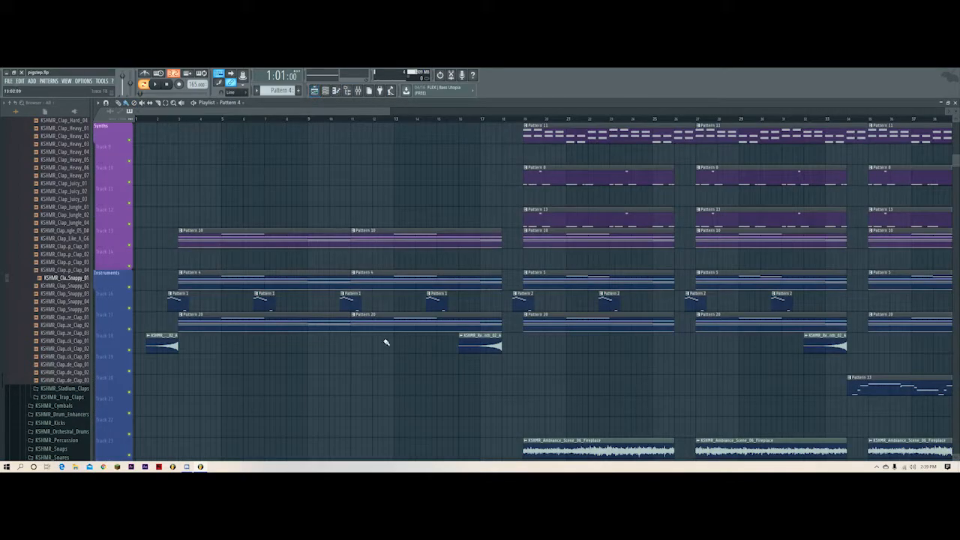
- Open the notes of Pattern 20 on Track 17 and show its Nexus #2 instrument
double_click(235, 326)
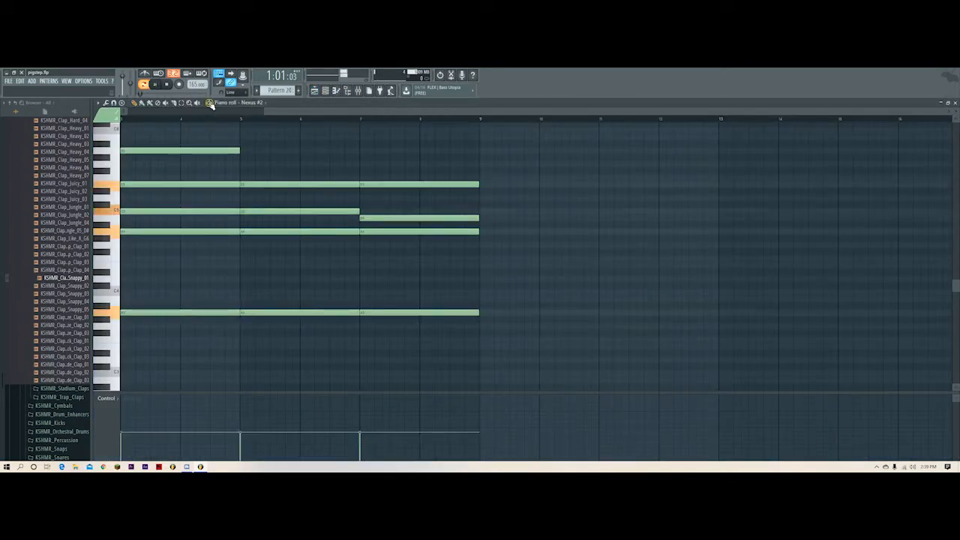
left_click(331, 90)
left_click(514, 183)
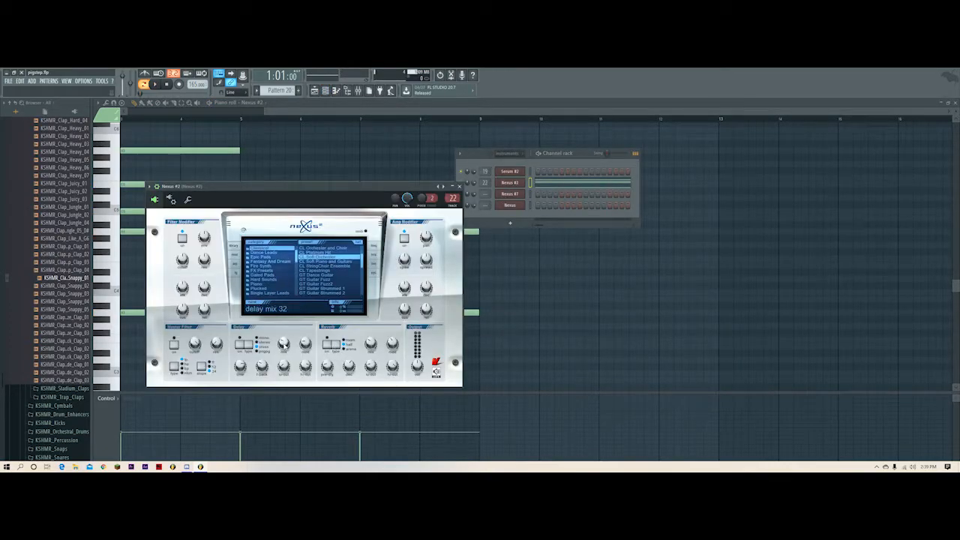
- Inspect the two Fruity parametric EQ 2 effects and the Fruity Reeverb 2 on the Nexus #2 mixer insert
left_click(358, 90)
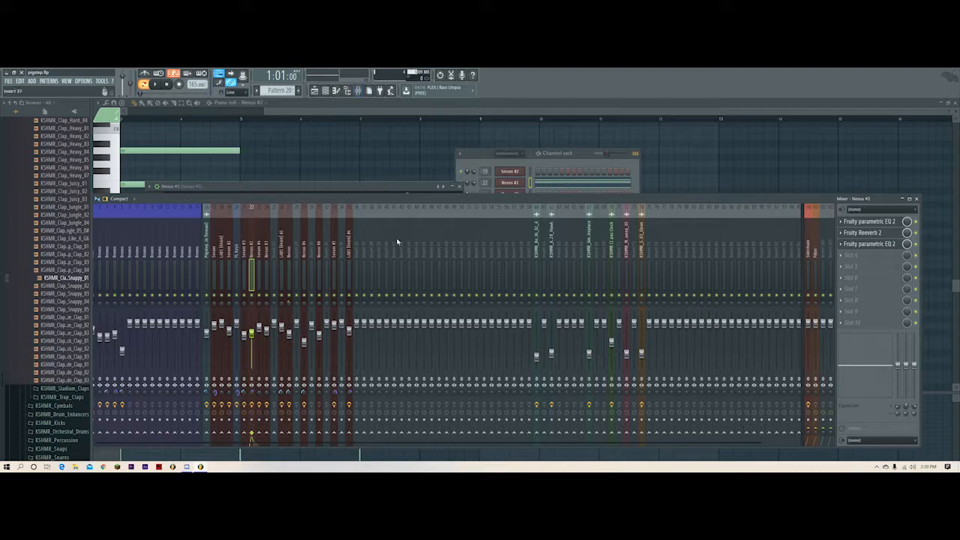
left_click(878, 224)
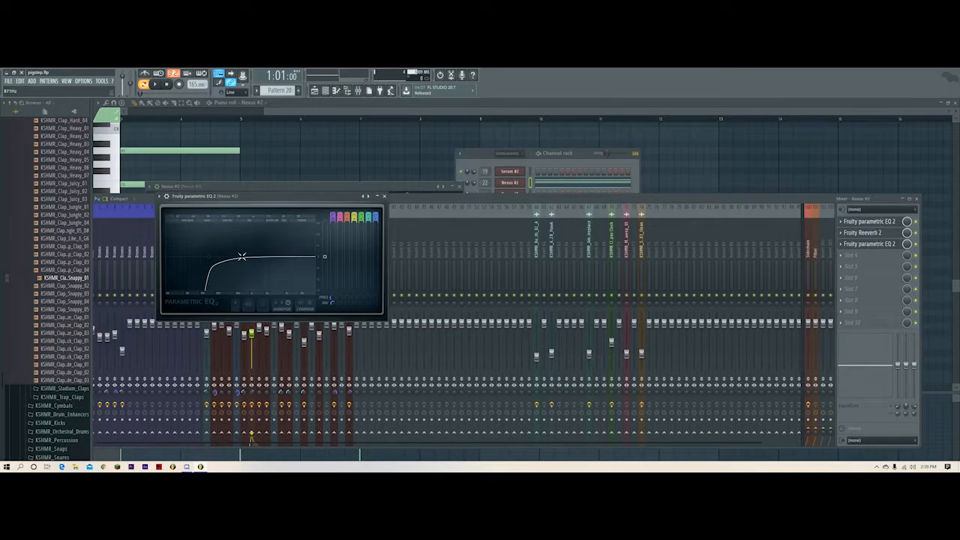
left_click(889, 240)
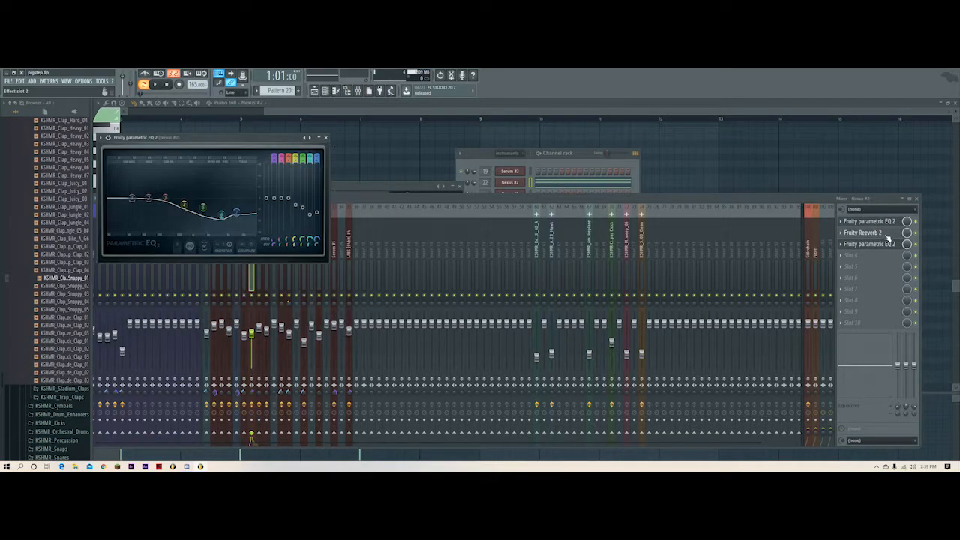
left_click(876, 235)
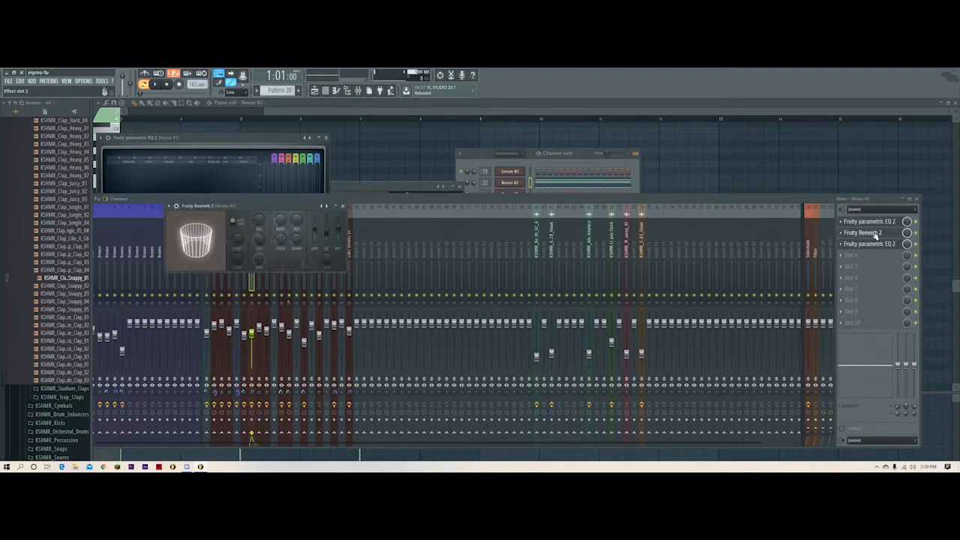
left_click(879, 244)
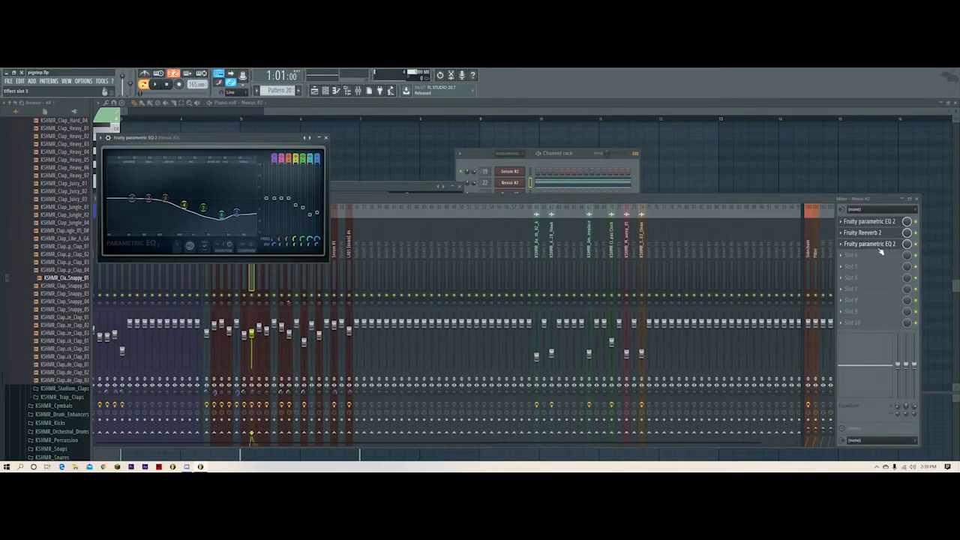
- Play Pattern 20 while toggling the Fruity parametric EQ 2 in slot 3, and return to the playlist
key("space")
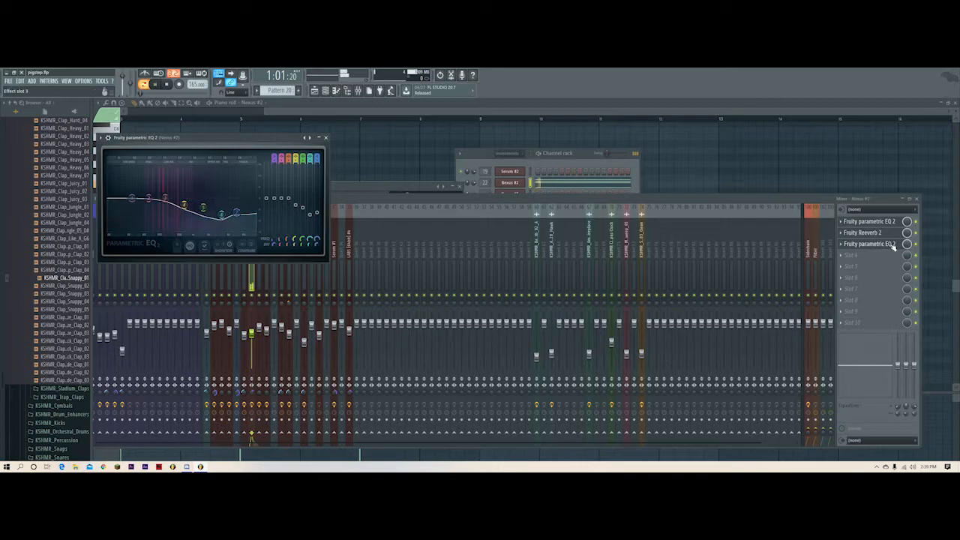
left_click(917, 243)
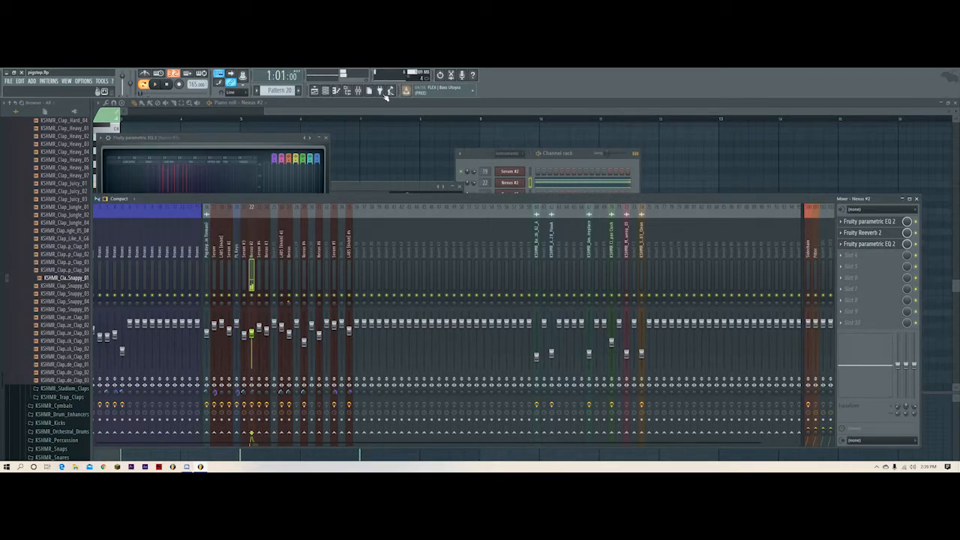
left_click(314, 90)
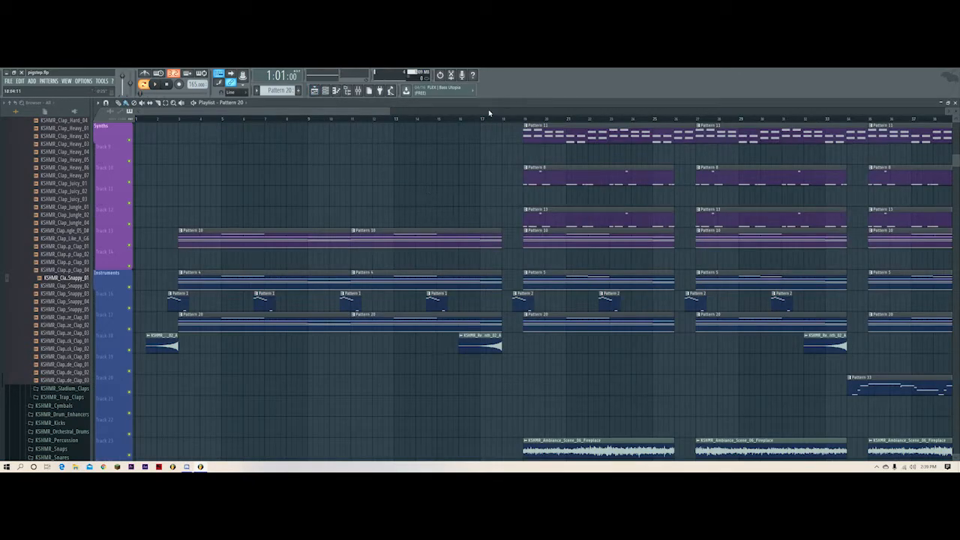
- Open the notes of the first Pattern 1 clip on Track 16 in the piano roll
scroll(494, 113, "down", 2)
left_click_drag(372, 112, 351, 112)
double_click(168, 303)
scroll(231, 116, "up", 2)
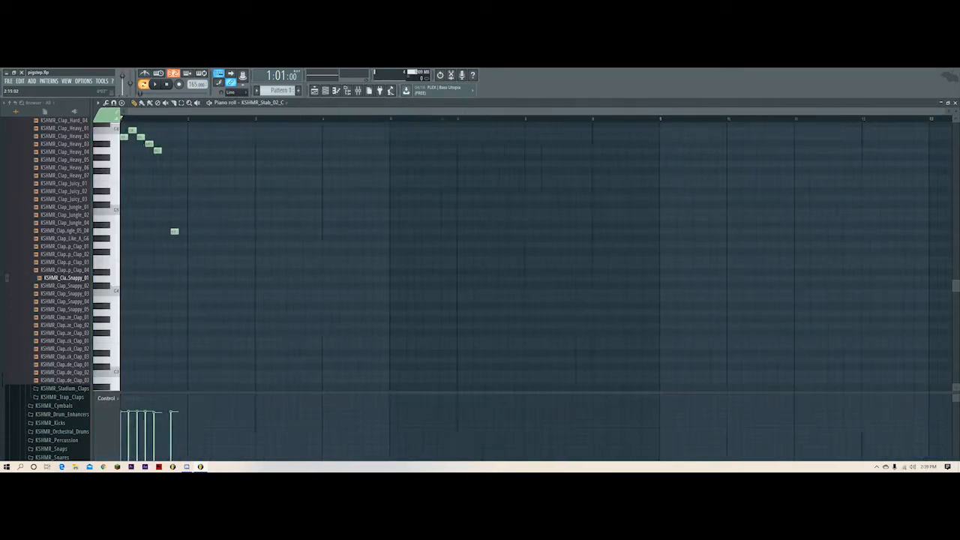
scroll(273, 211, "up", 3)
- Show the KSHMR_Stab_02_C channel's volume envelope settings and play Pattern 1
left_click(210, 103)
left_click(325, 91)
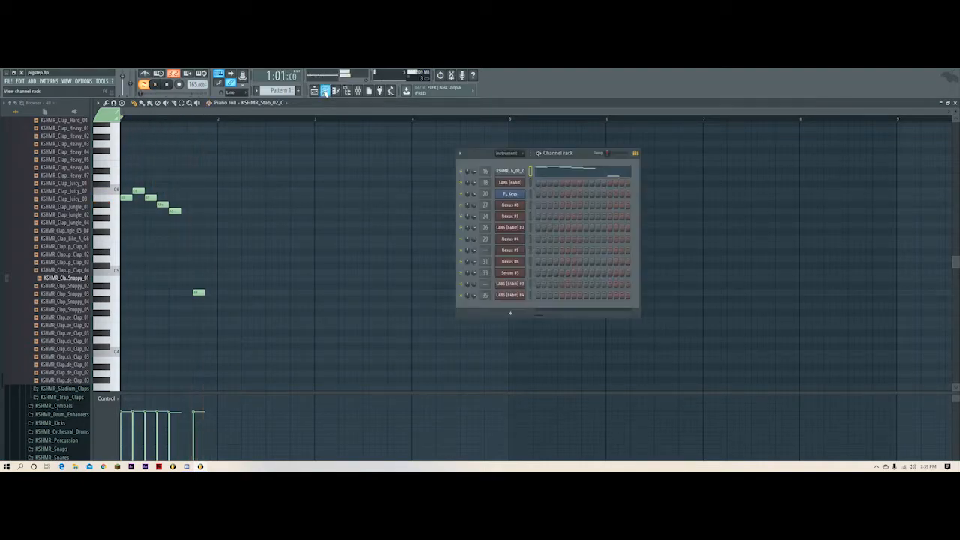
left_click(517, 173)
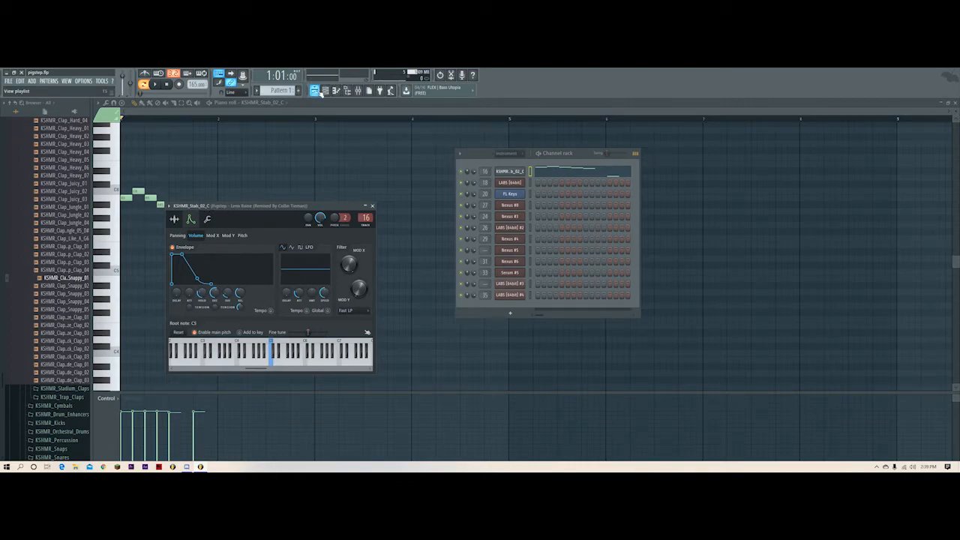
key("space")
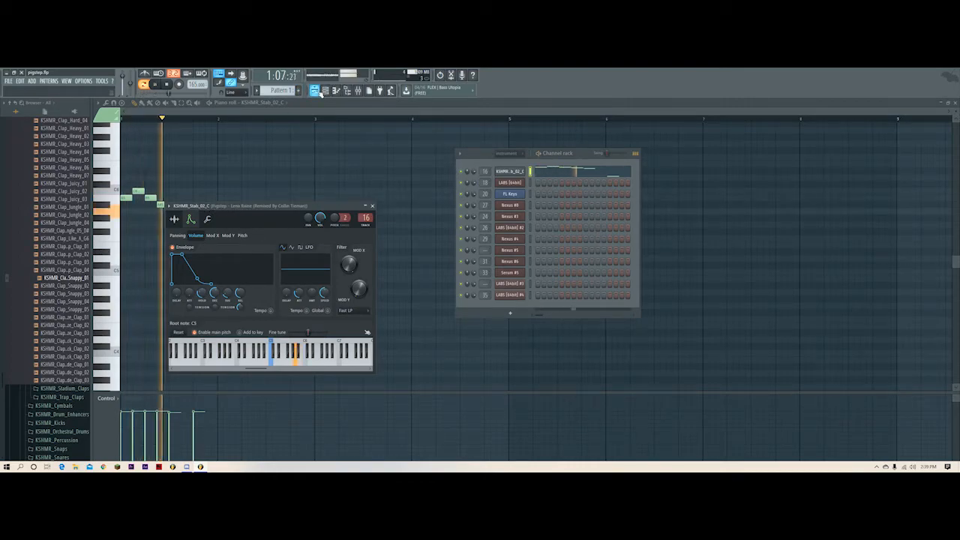
- Return to the playlist and show the sample settings of the first KSHMR_Reverse_Synth_02_A clip on Track 18
left_click(316, 90)
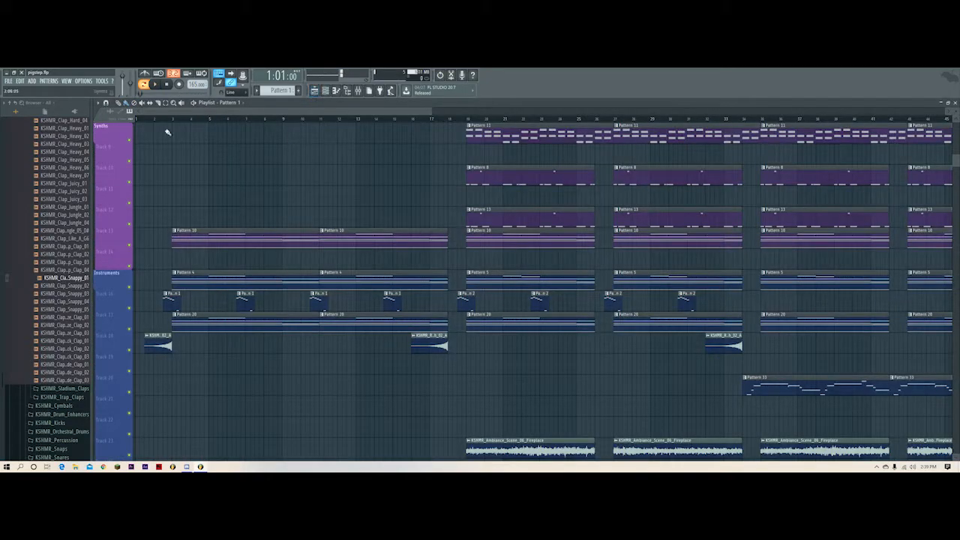
double_click(159, 344)
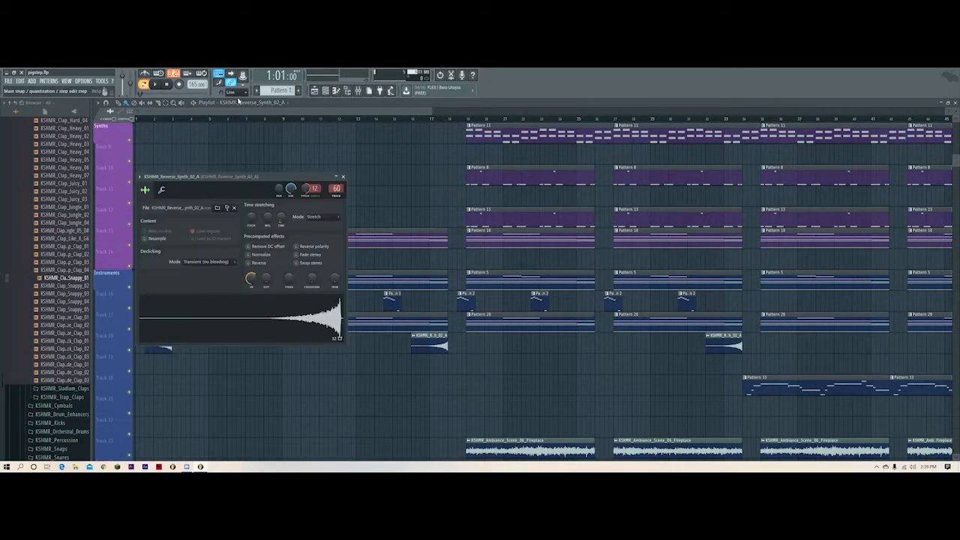
key("space")
left_click(299, 112)
scroll(299, 112, "up", 1)
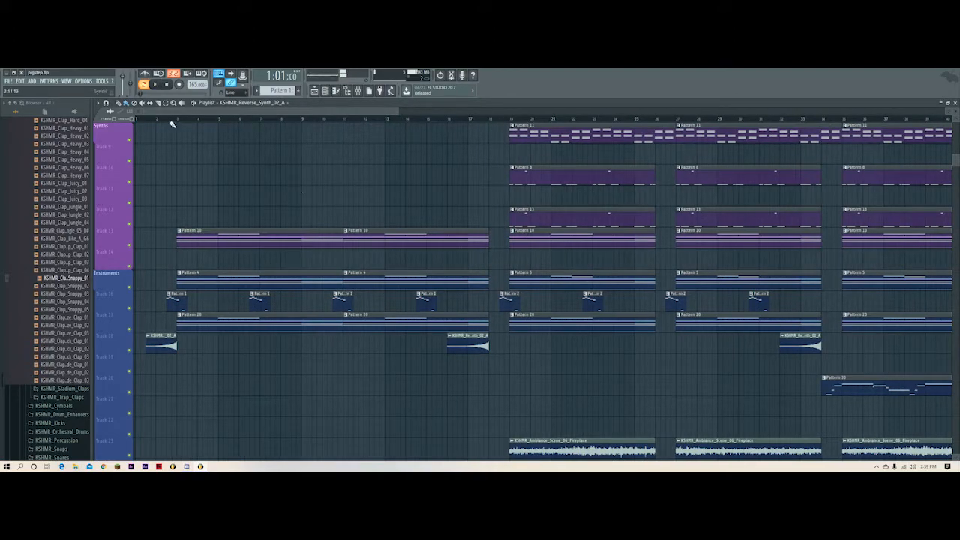
- Play the arrangement from bar 2 through the intro while viewing the drum, synth and instrument tracks
left_click(160, 120)
key("space")
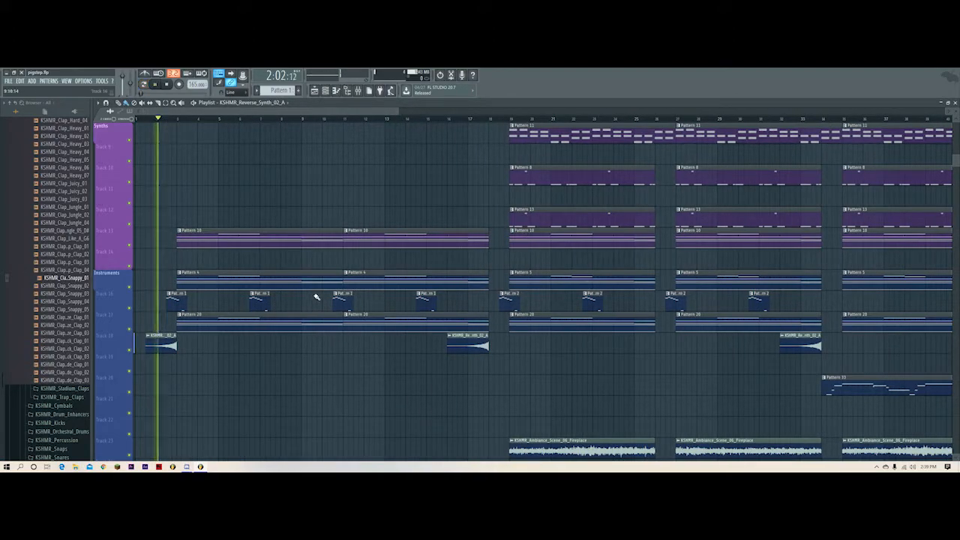
scroll(315, 302, "up", 4)
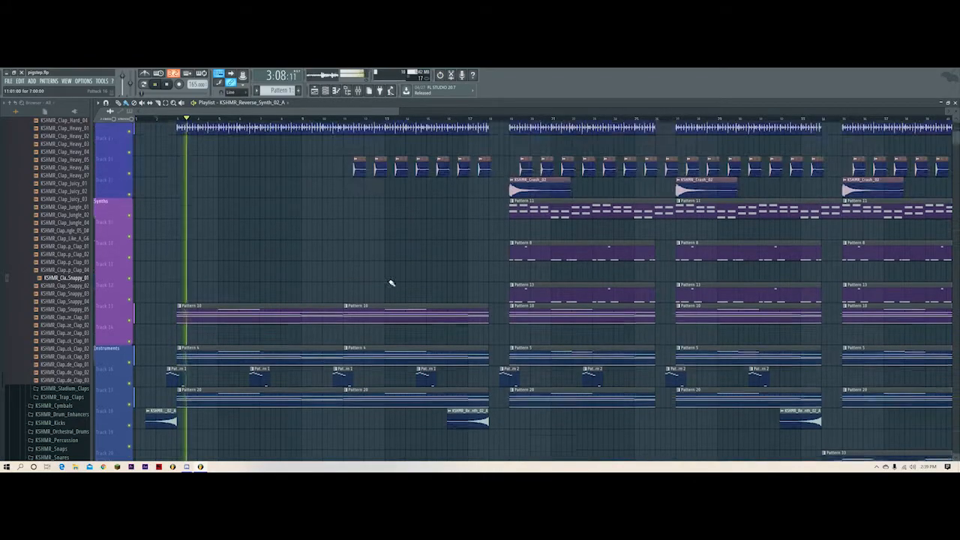
scroll(382, 232, "down", 5)
scroll(387, 237, "up", 5)
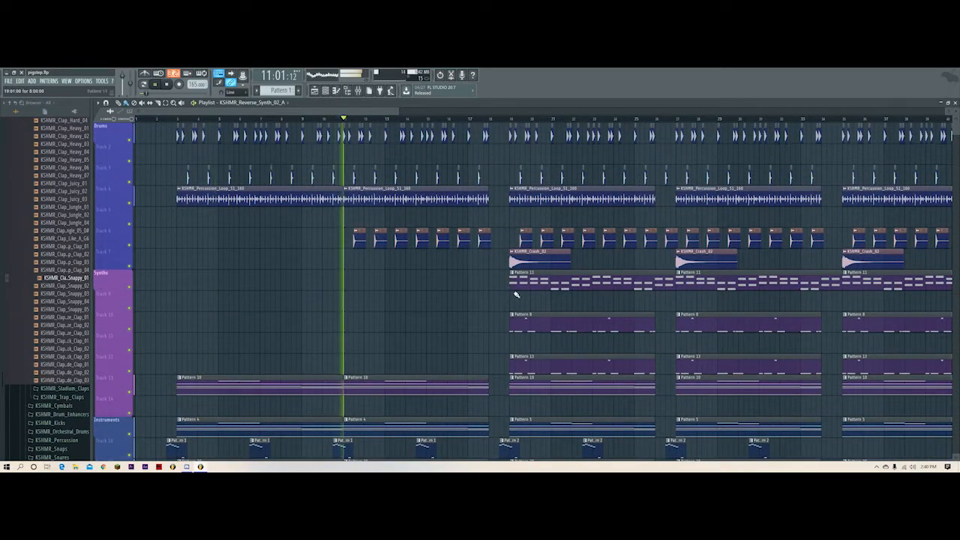
scroll(517, 295, "down", 3)
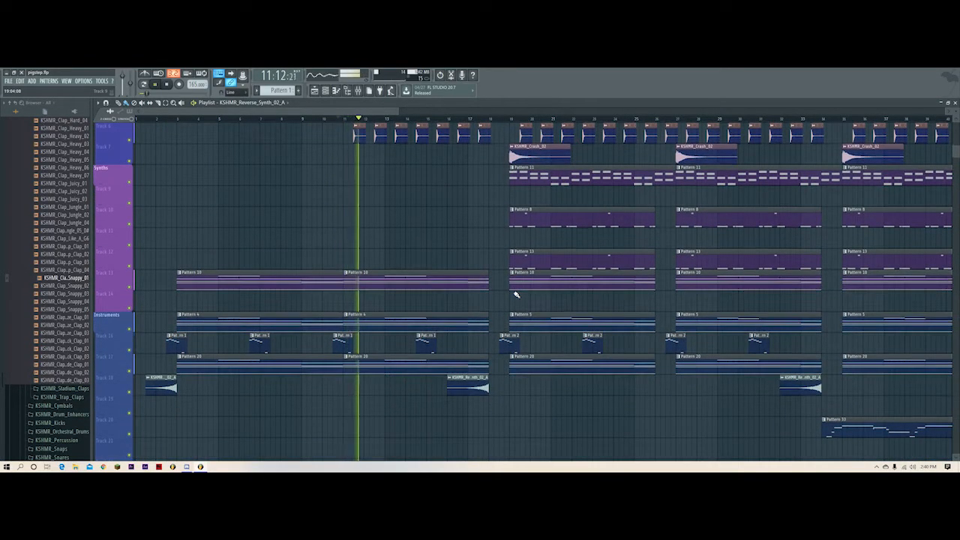
key("space")
- Look over the drum, synth and instrument clips in the playlist up to and beyond bar 19
scroll(488, 115, "down", 5)
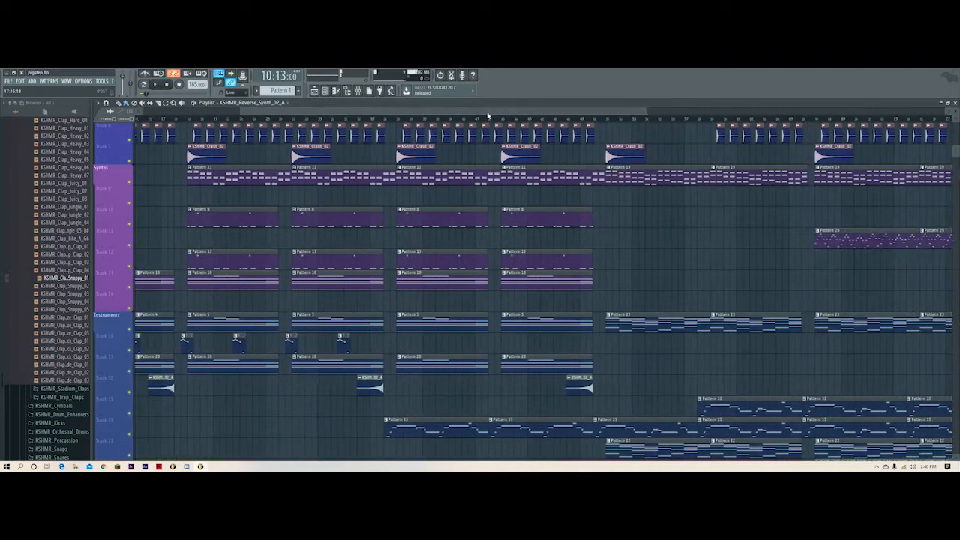
scroll(397, 155, "up", 4)
scroll(381, 113, "up", 3)
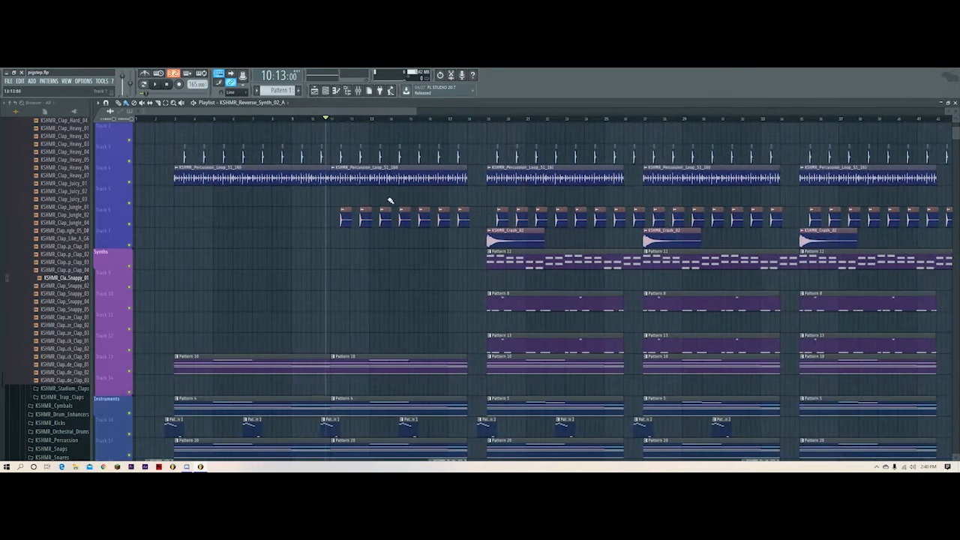
scroll(435, 307, "down", 4)
scroll(437, 309, "up", 5)
scroll(437, 310, "down", 7)
scroll(480, 184, "up", 5)
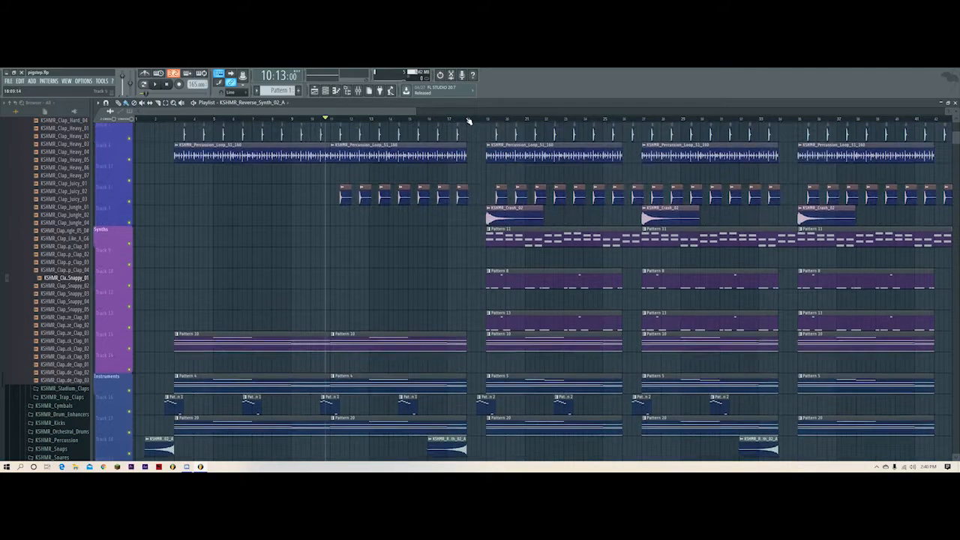
scroll(468, 120, "up", 3)
scroll(350, 120, "up", 3)
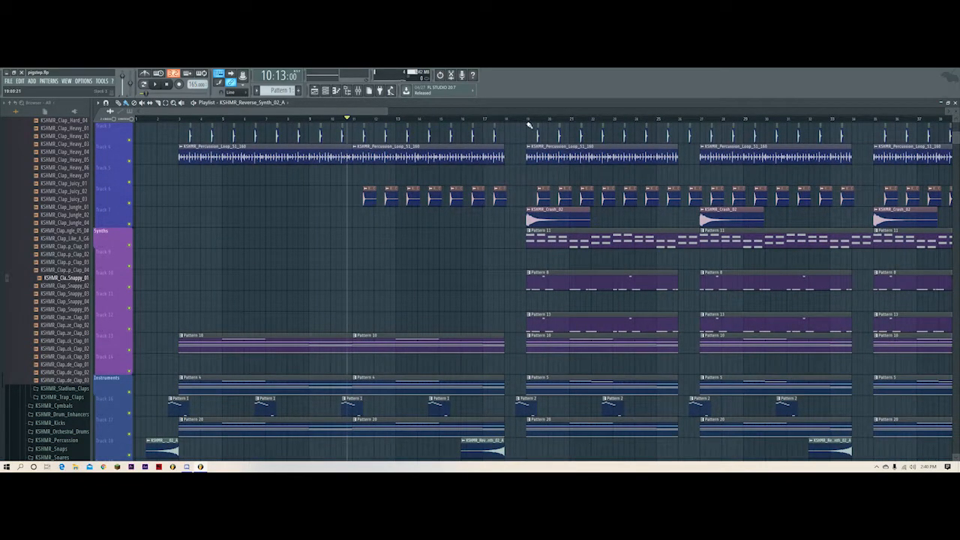
- Solo Track 12 and play its Pattern 13 clip from bar 19
left_click(518, 122)
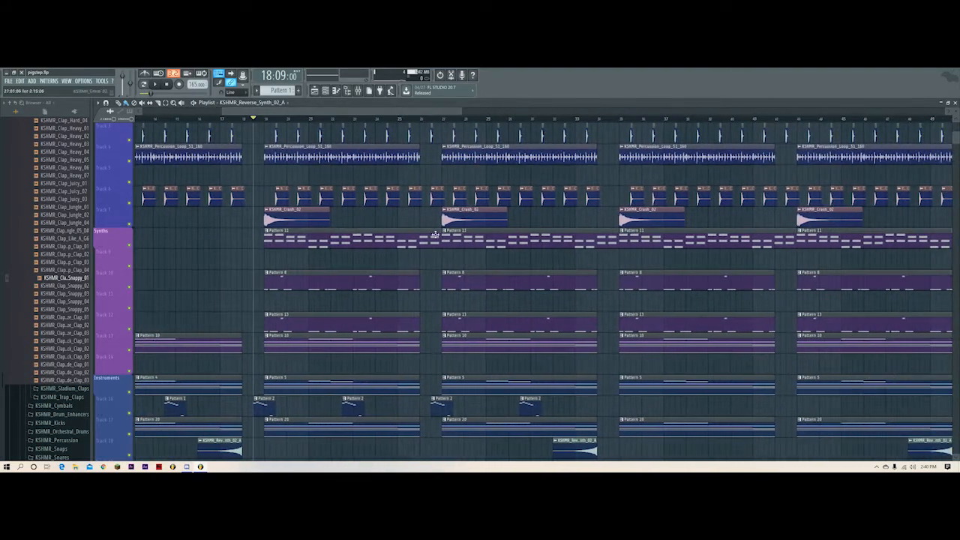
left_click(265, 122)
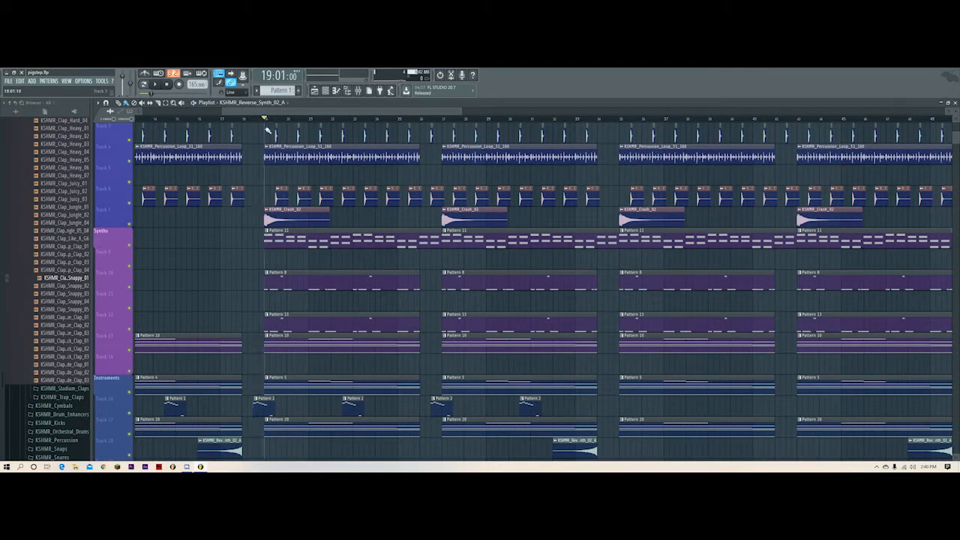
scroll(340, 361, "down", 3)
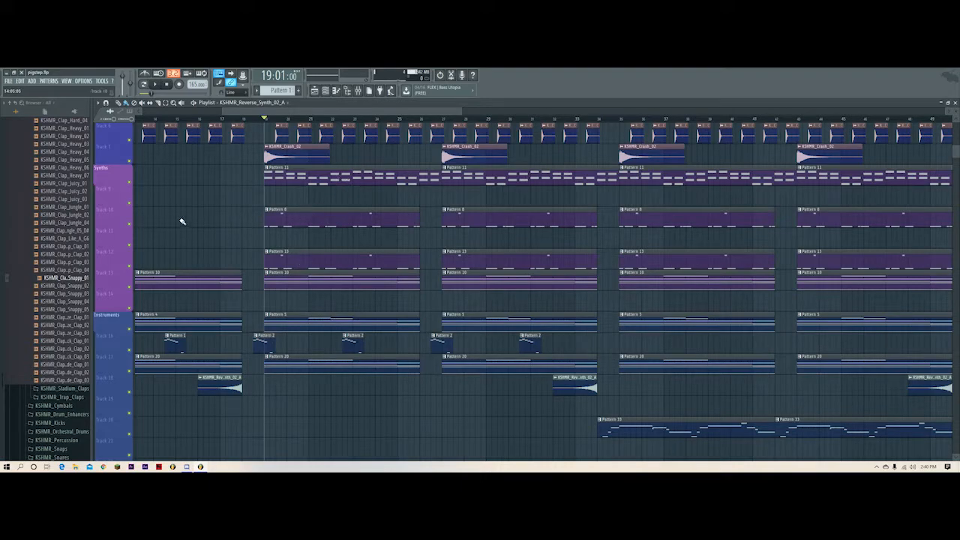
right_click(132, 225)
left_click(130, 267)
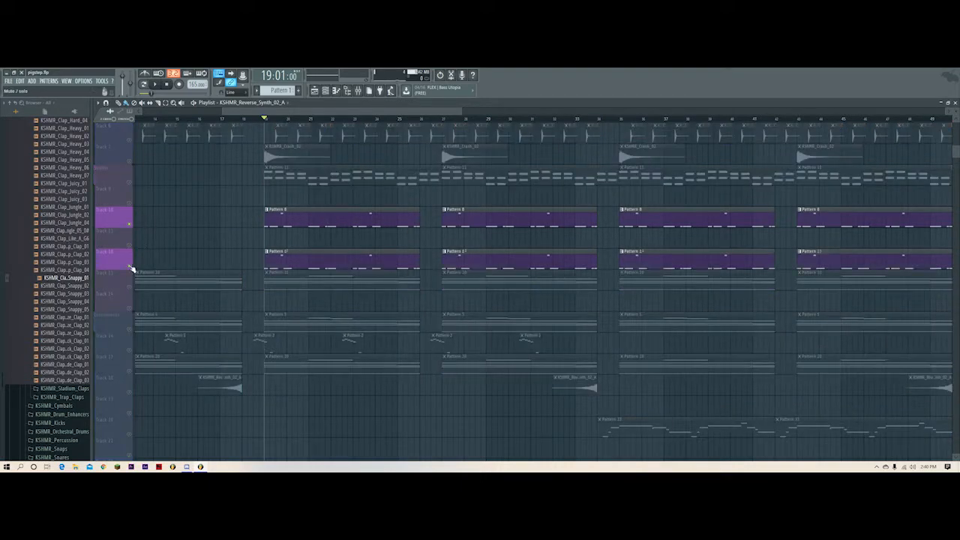
left_click(130, 226)
key("space")
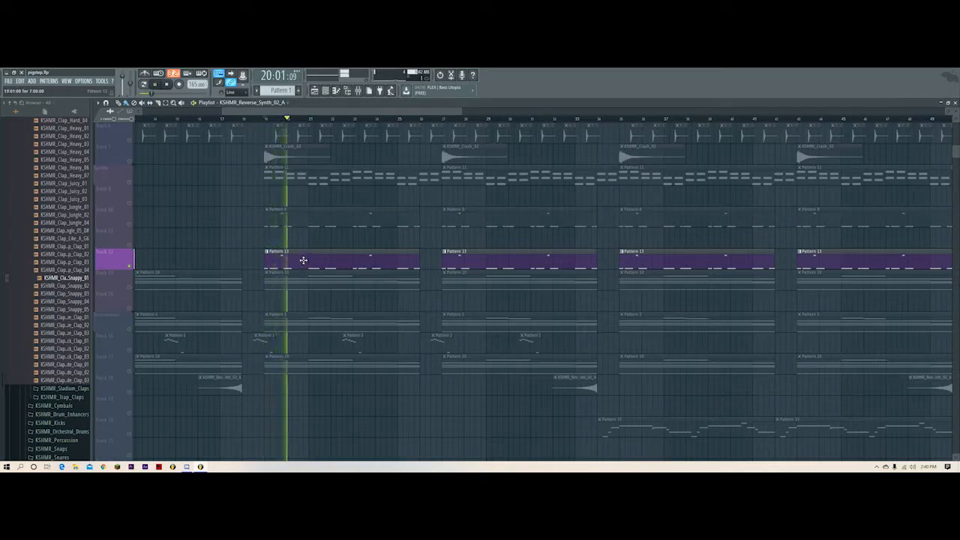
key("space")
- Mute Track 12, play only Track 10's Pattern 8 clip from bar 19, and show the channel rack
left_click(130, 267)
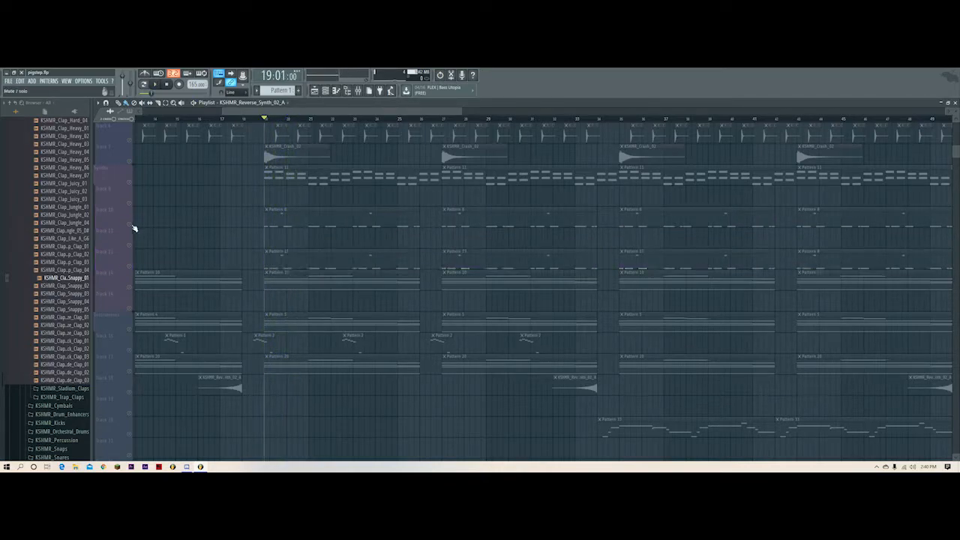
left_click(131, 226)
key("space")
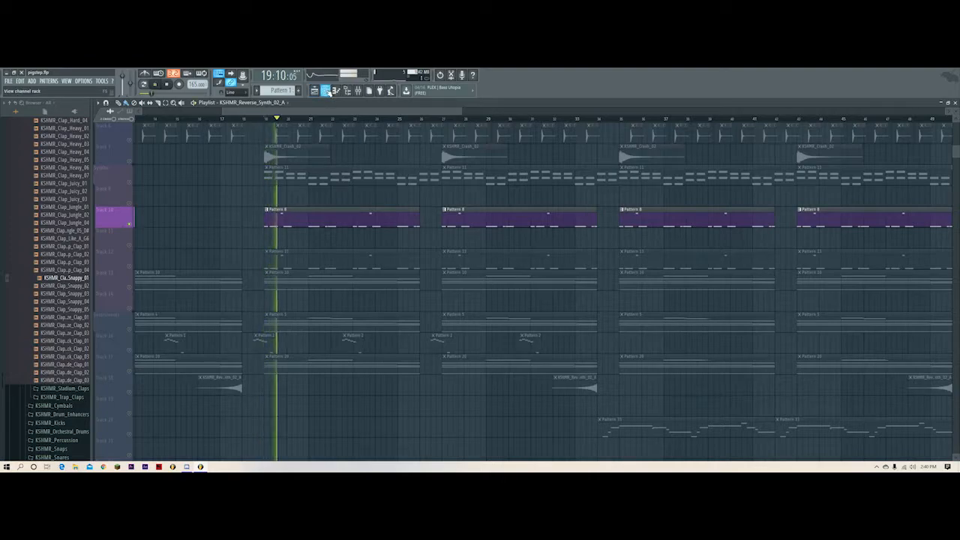
key("F6")
key("space")
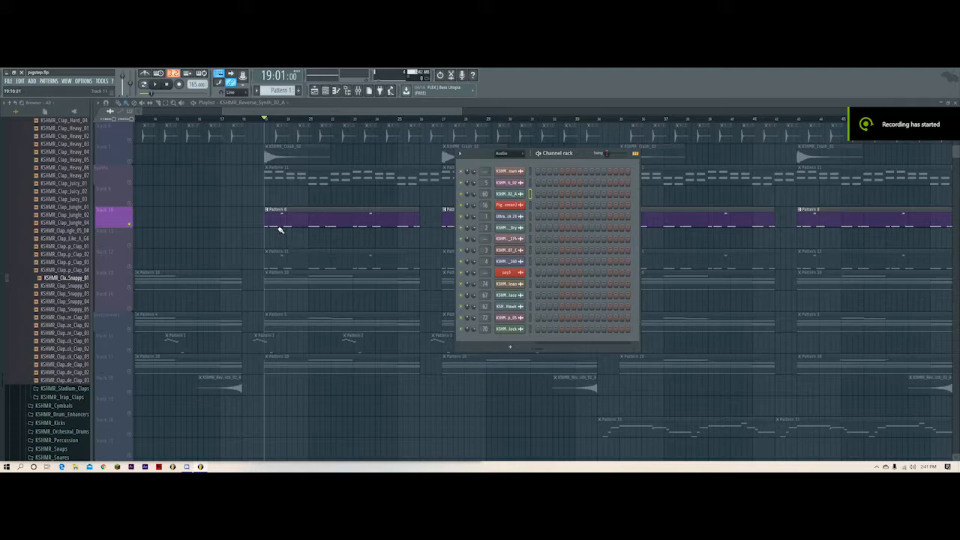
- Open the Pattern 8 notes in the piano roll, play them, and show the pattern's synth channels
double_click(317, 216)
scroll(313, 248, "down", 4)
key("space")
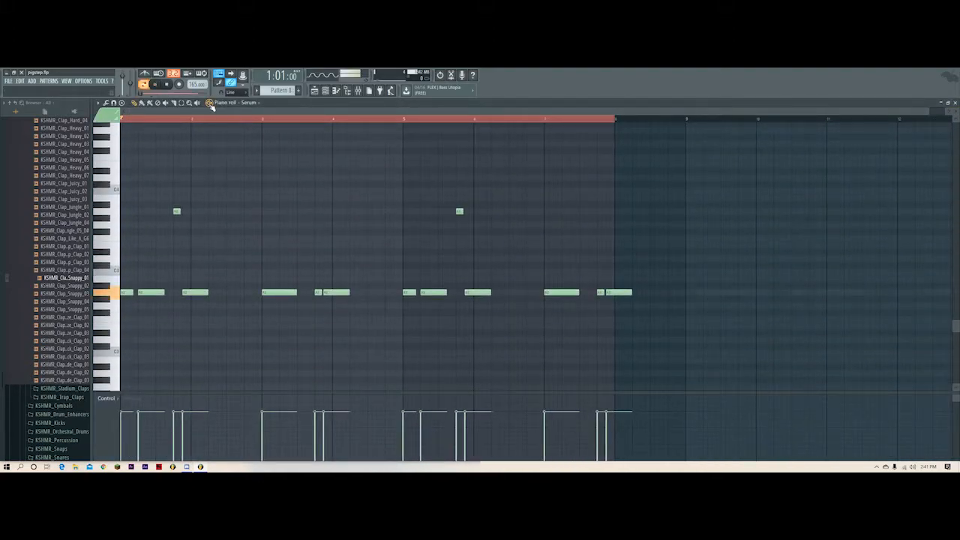
left_click(329, 91)
key("space")
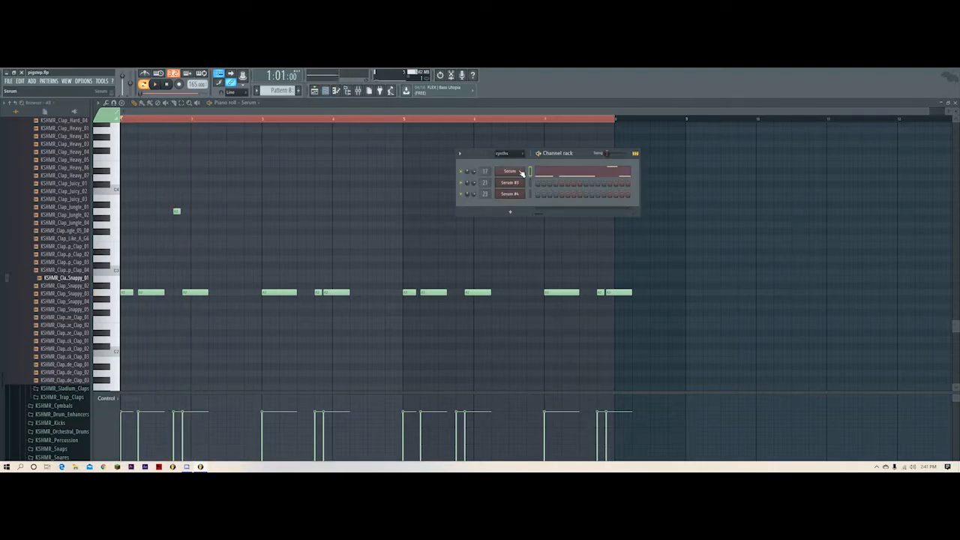
- Inspect the my sub bass 3 preset of the Serum channel on its effects and oscillator pages
left_click(521, 172)
left_click_drag(321, 155, 557, 123)
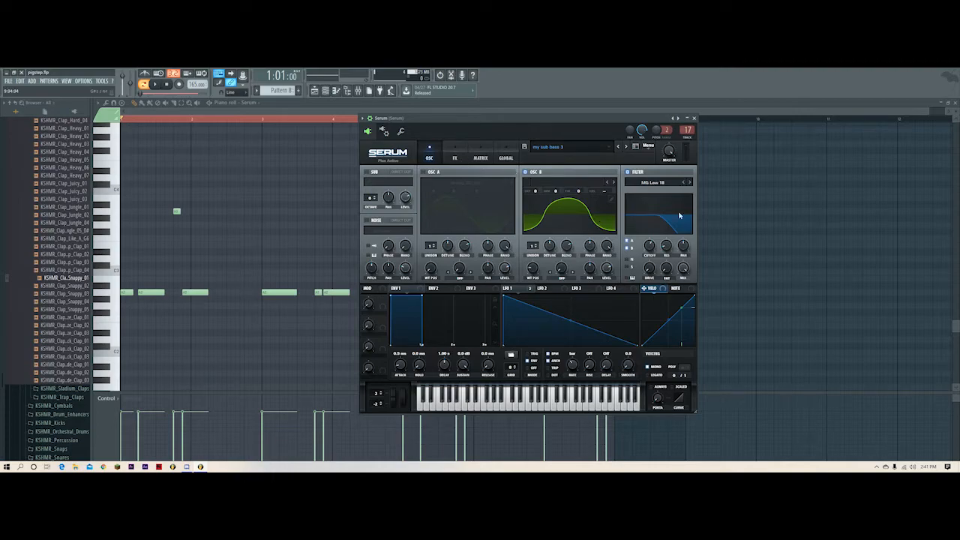
left_click(452, 156)
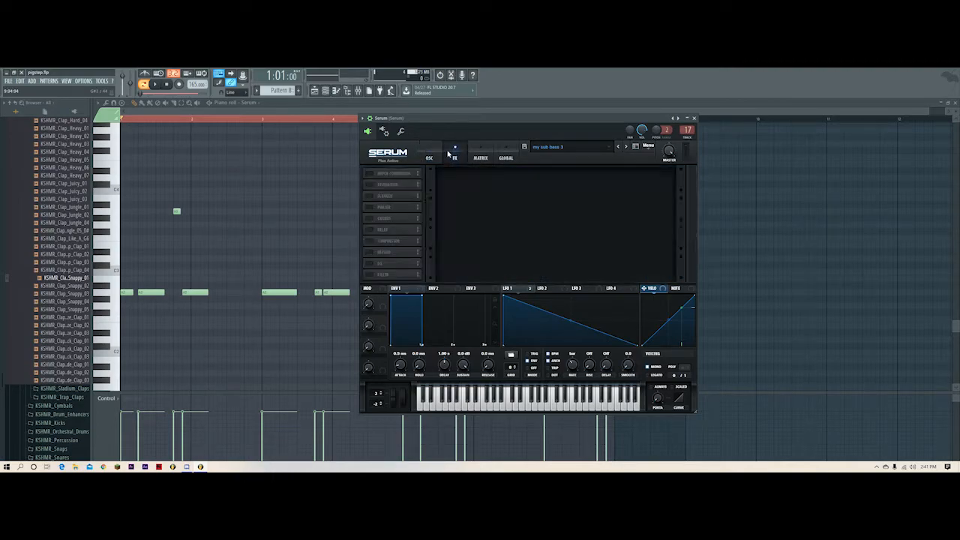
left_click(429, 158)
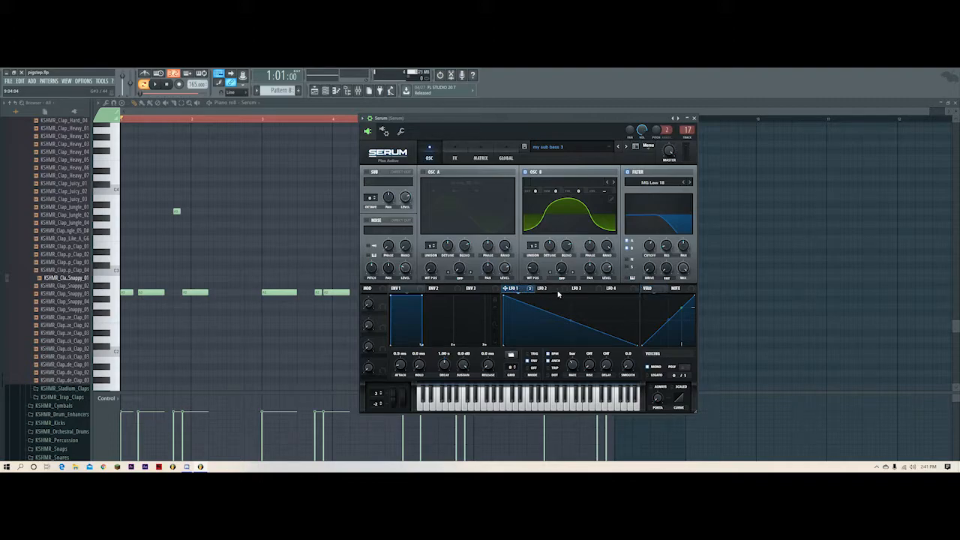
- Return to the playlist, switch from Track 10 to Track 12, and play it from bar 19
left_click(316, 91)
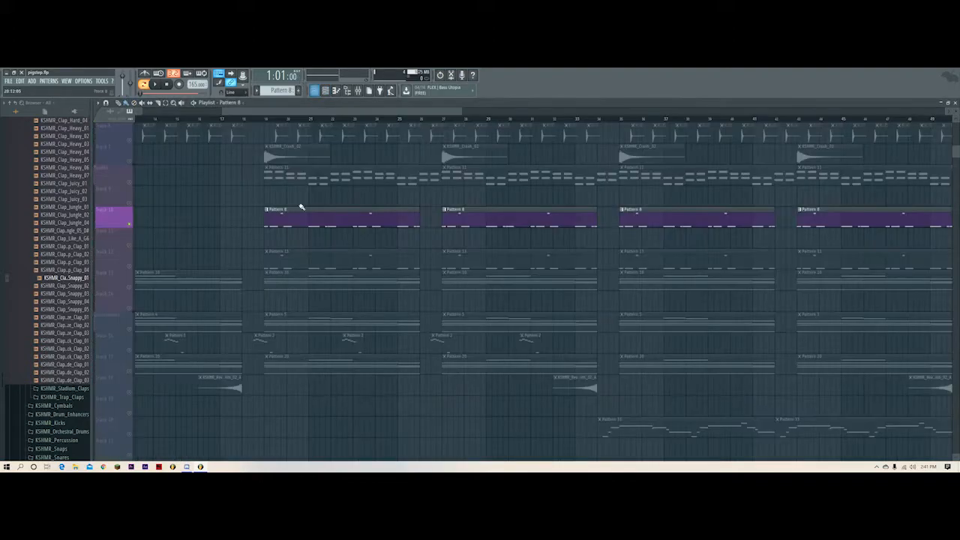
left_click(265, 118)
left_click(129, 224)
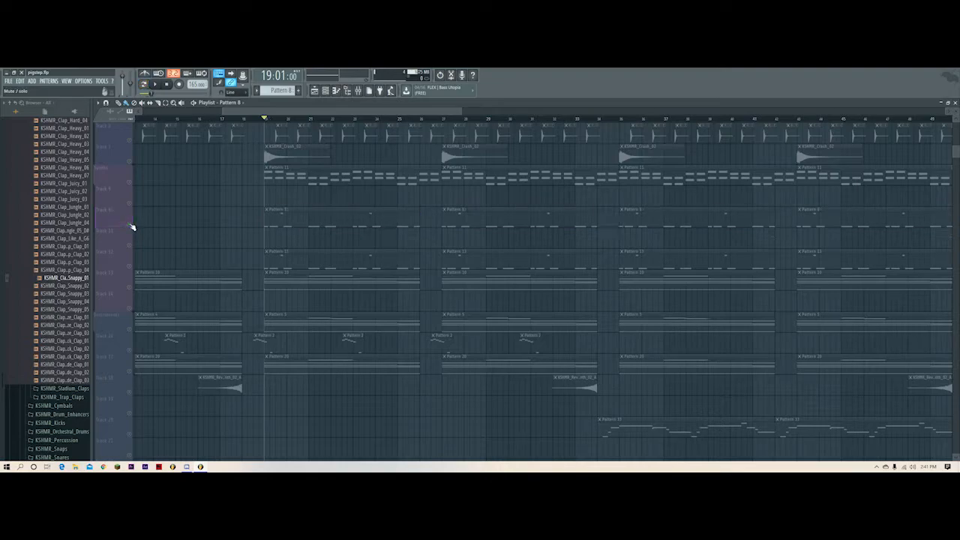
left_click(130, 266)
key("space")
left_click(336, 91)
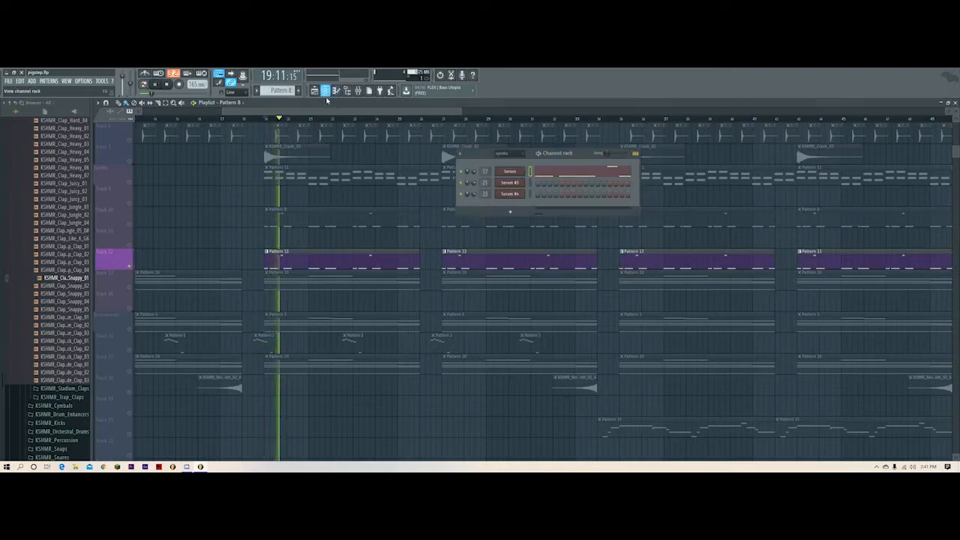
key("space")
- Select Pattern 13 and inspect the Serum #3 channel's oscillator and effects pages
left_click(511, 183)
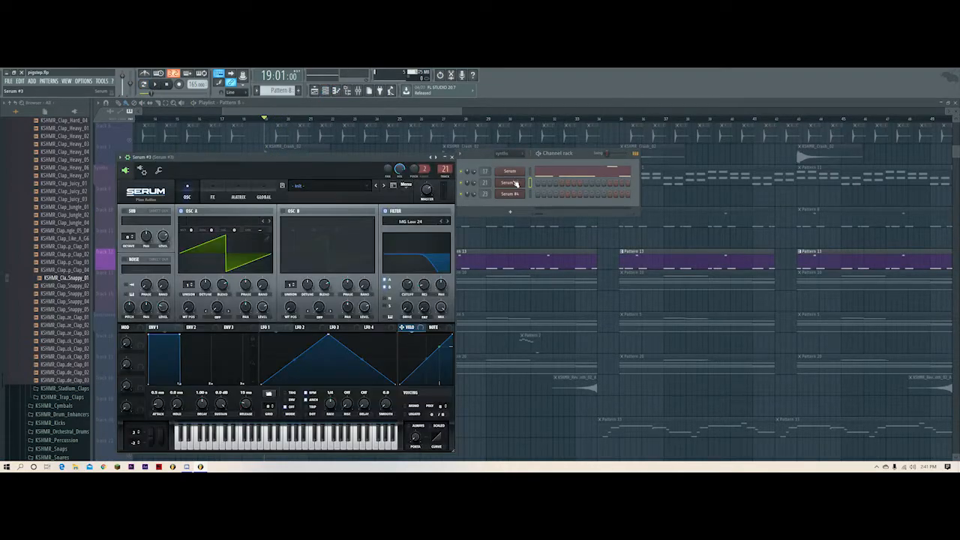
left_click(520, 259)
left_click(336, 91)
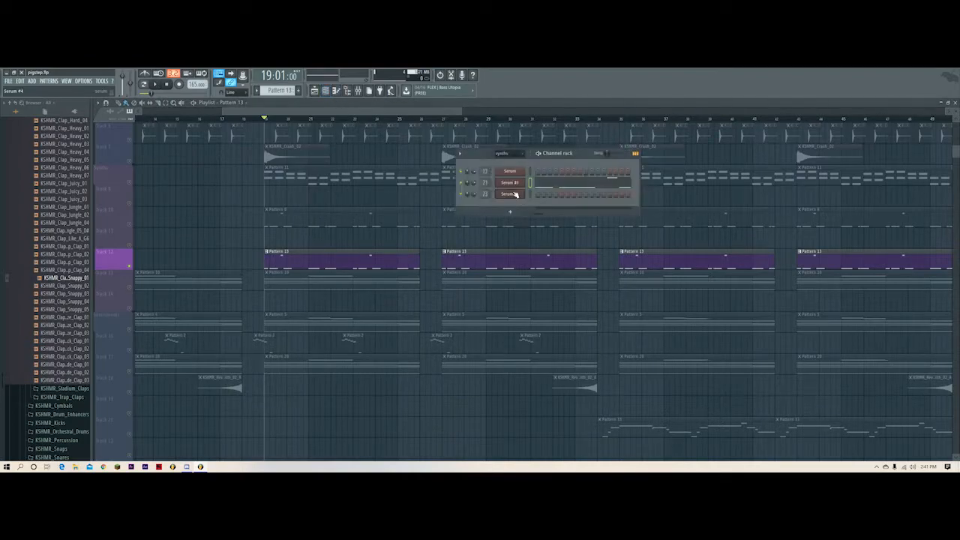
left_click(512, 185)
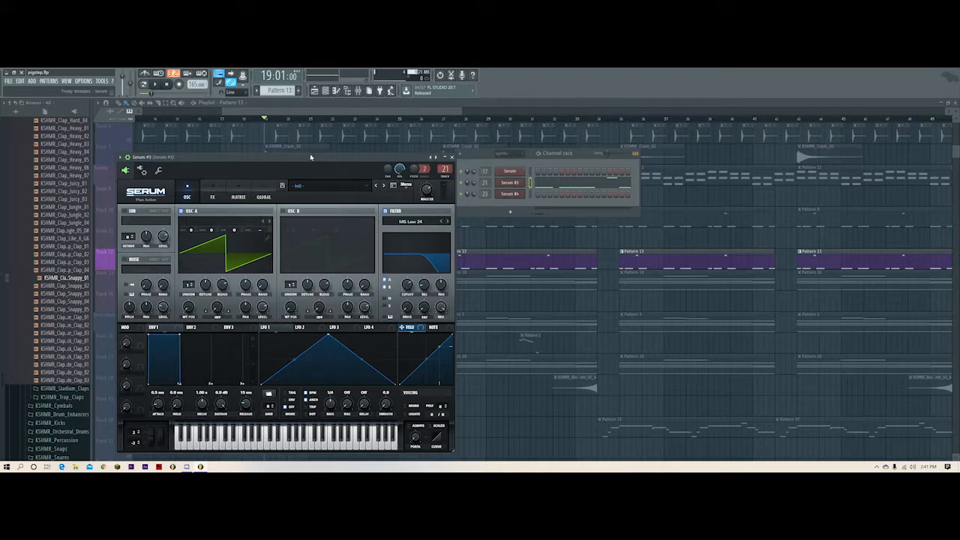
left_click_drag(310, 158, 319, 145)
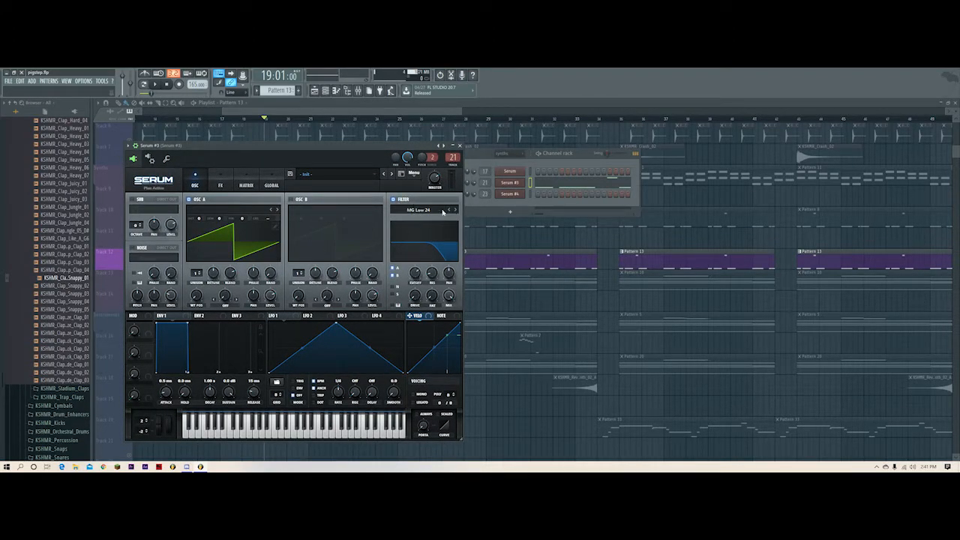
left_click(214, 186)
left_click(191, 185)
- Show the Serum channel and its mixer insert, and close all open windows
left_click(505, 174)
left_click(362, 91)
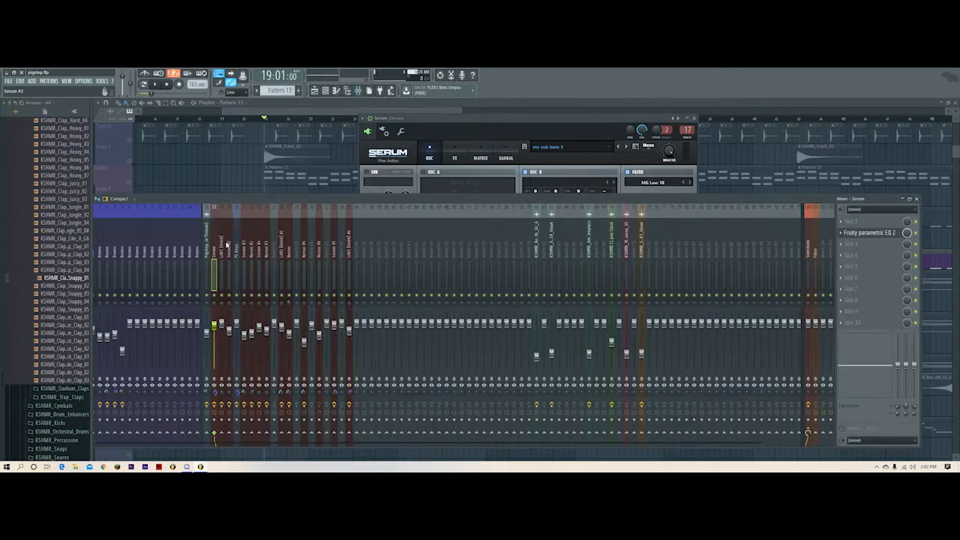
key("F12")
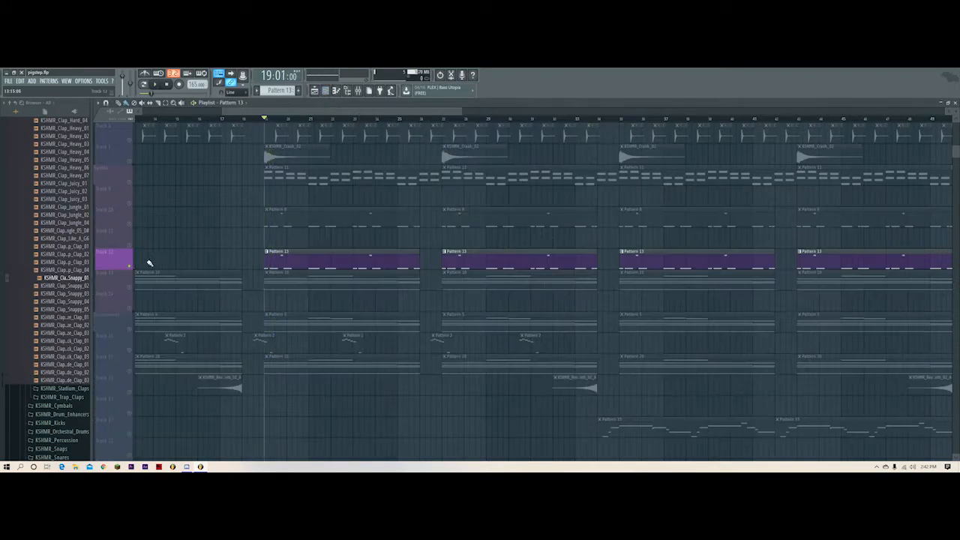
- Play Tracks 10 and 12 together while viewing the mixer, and open Fruity parametric EQ 2 on the Serum insert
left_click(129, 225)
key("space")
left_click(360, 90)
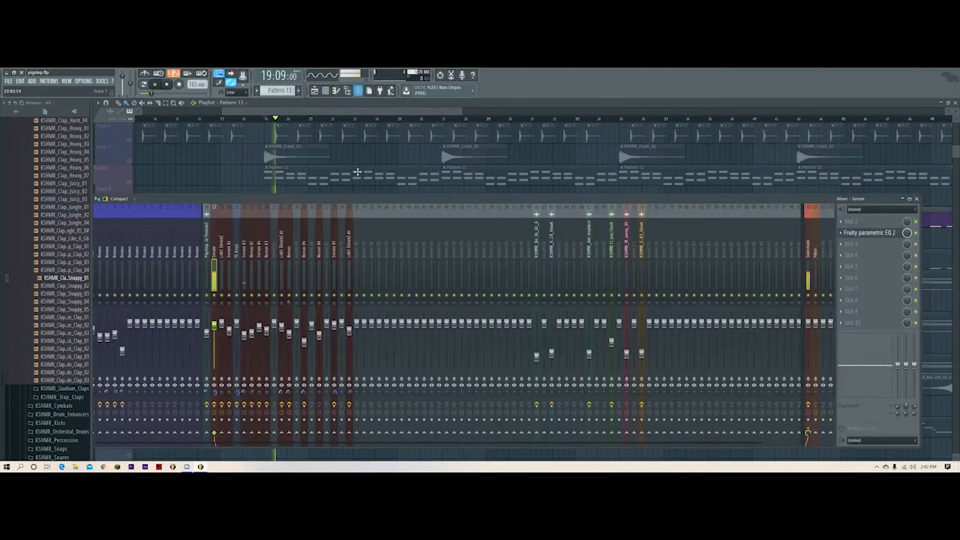
key("space")
left_click(872, 234)
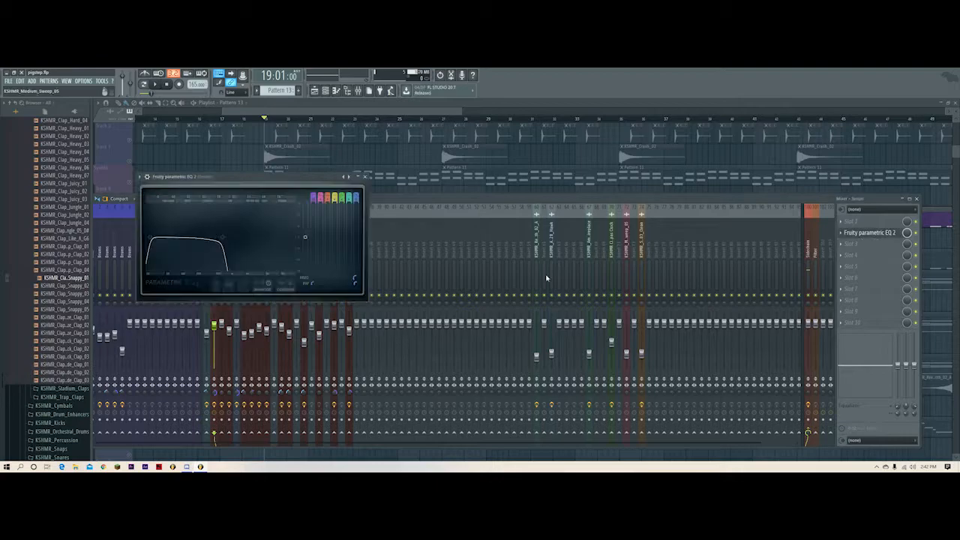
- Play the song while toggling the Serum insert's Fruity parametric EQ 2, and stop playback back in the playlist
key("space")
left_click(917, 234)
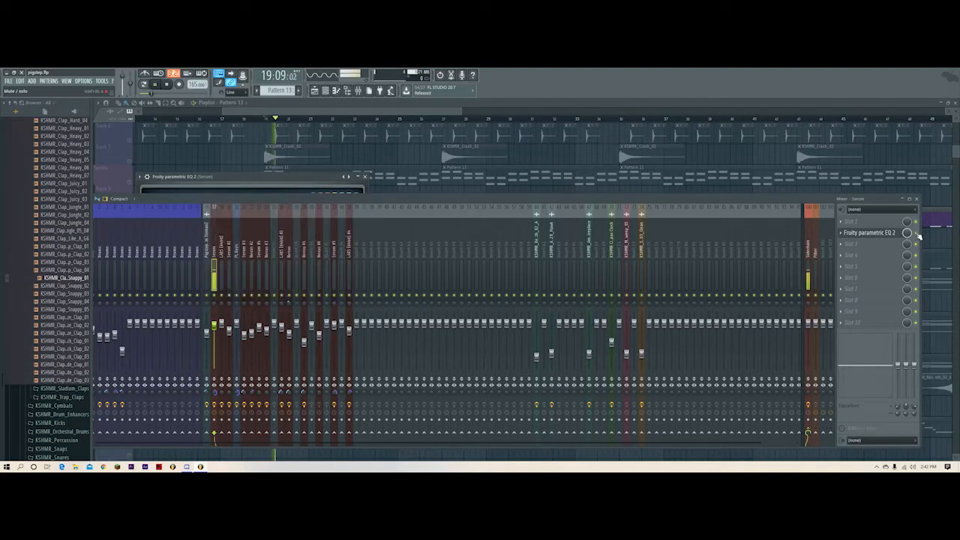
left_click(917, 199)
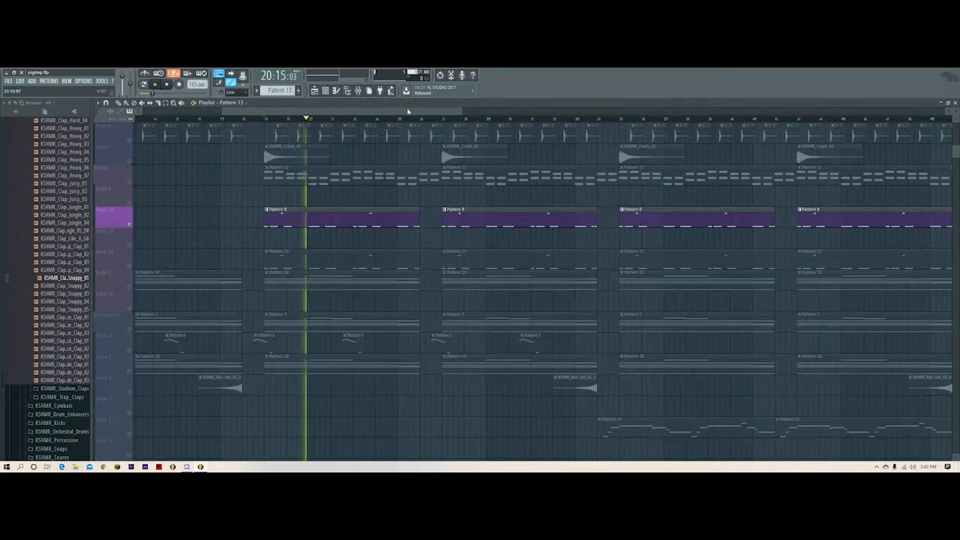
key("space")
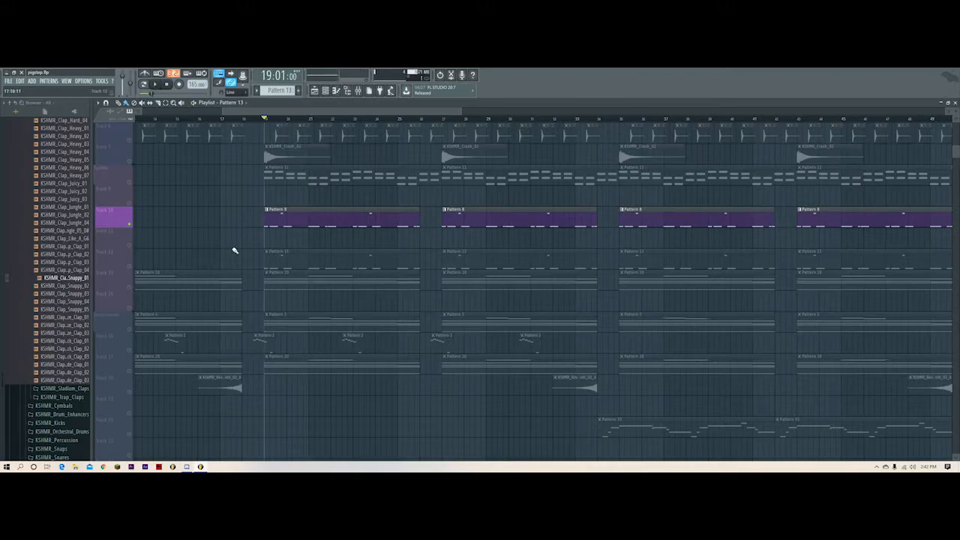
- Unmute Track 12 alongside Track 10, play both from bar 19, and open the Serum #3 channel's plugin
left_click(132, 264)
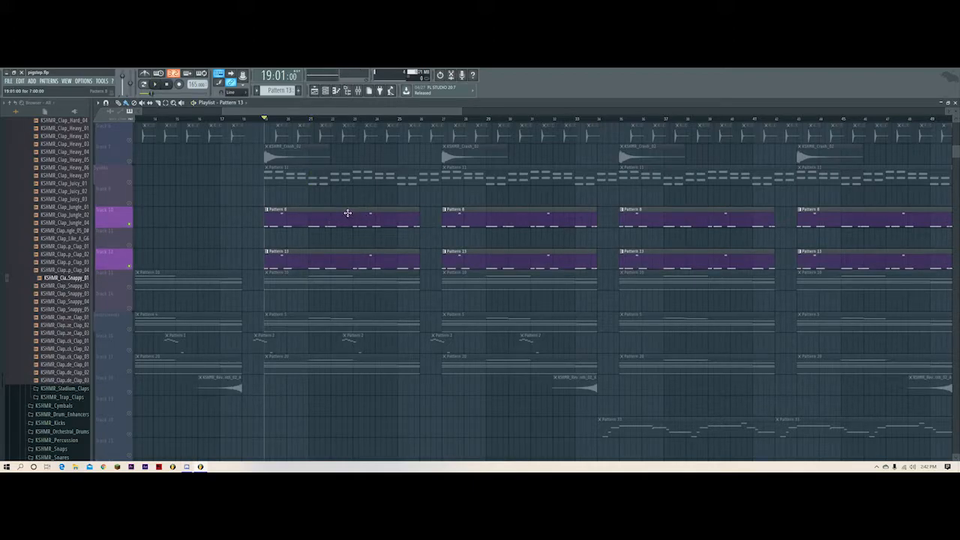
key("space")
key("F6")
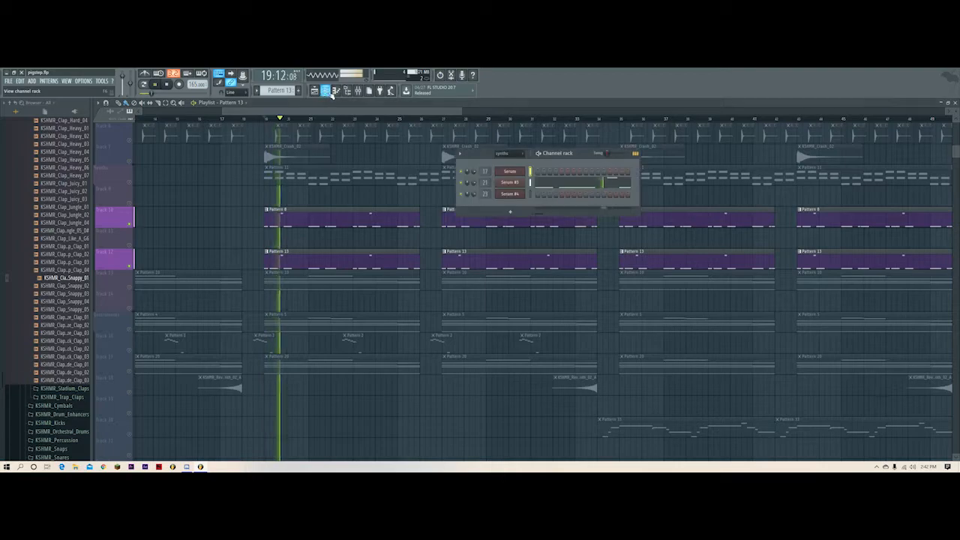
key("space")
left_click(510, 182)
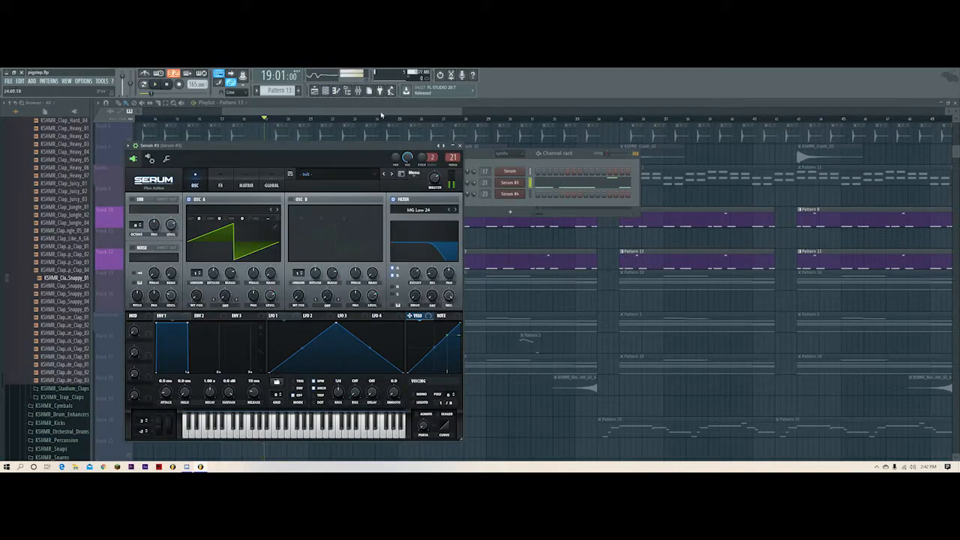
- Play Tracks 10 and 12 while viewing the Serum #3 mixer insert, and switch to the Serum insert
left_click(358, 90)
key("space")
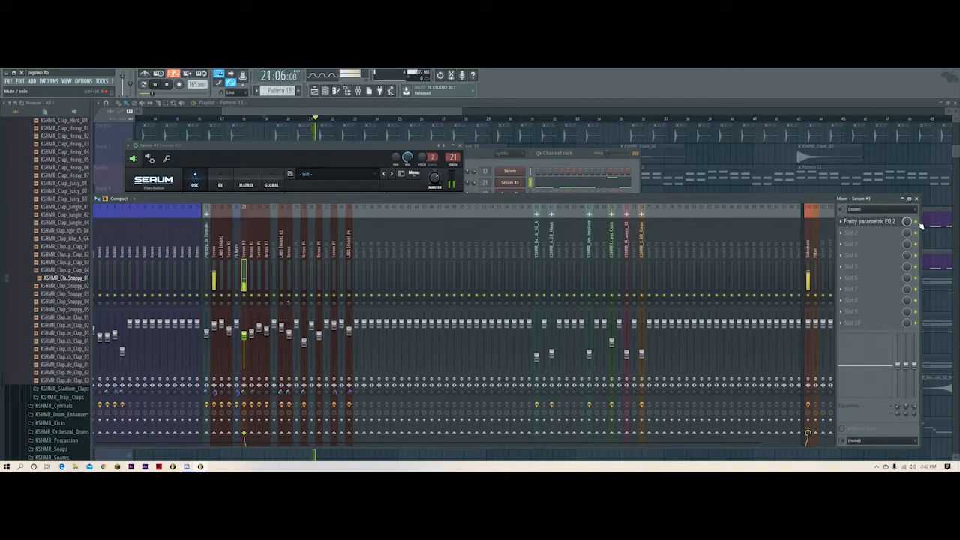
left_click(217, 262)
key("space")
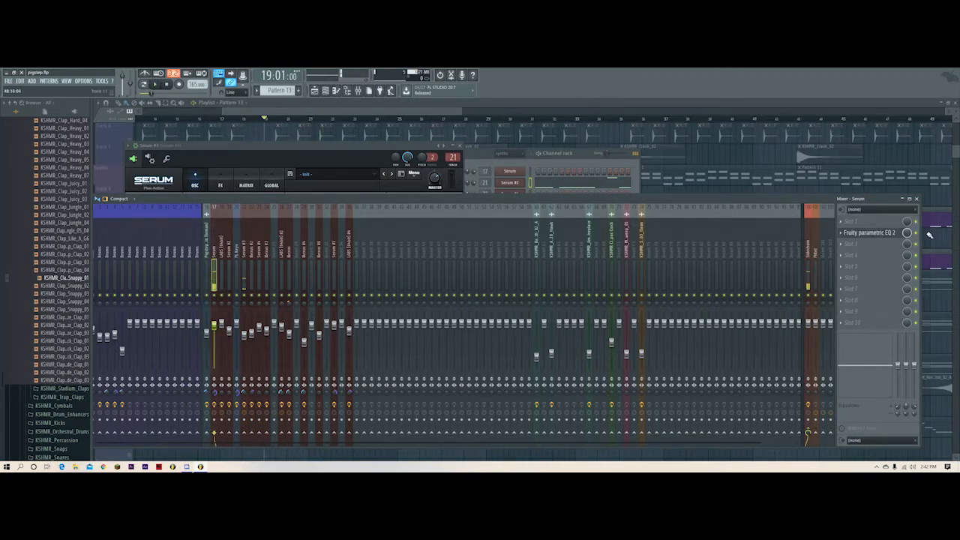
- Compare the Fruity parametric EQ 2 curves on the Serum and Serum #3 mixer inserts
left_click(878, 233)
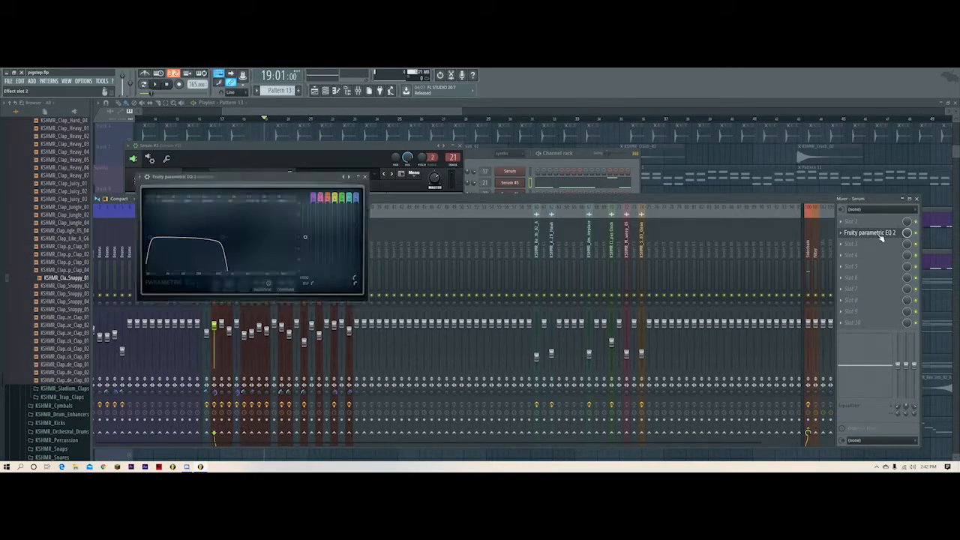
left_click(462, 252)
left_click(265, 258)
left_click(245, 256)
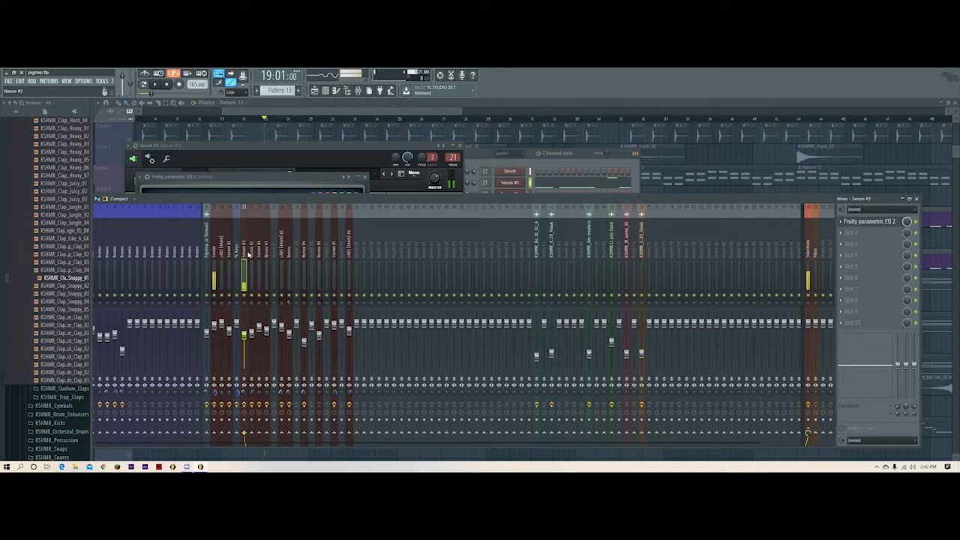
left_click(870, 222)
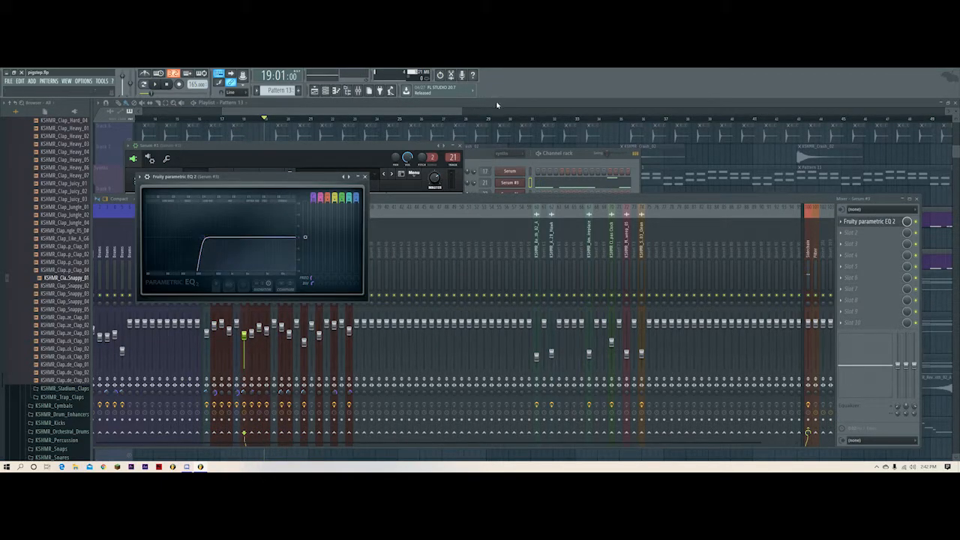
- Play Pattern 13 while toggling the Serum #3 insert's Fruity parametric EQ 2, and return to the playlist
left_click(540, 155)
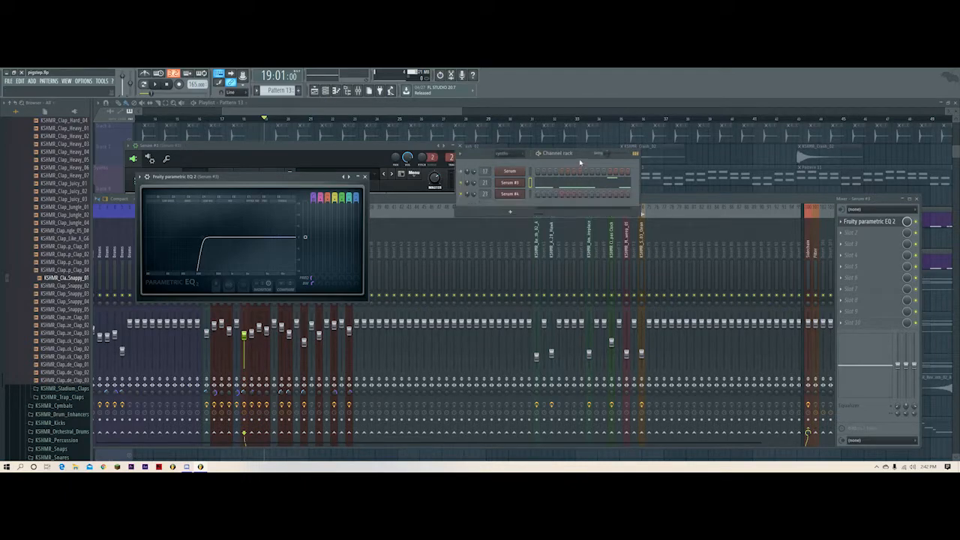
left_click(539, 154)
left_click(921, 221)
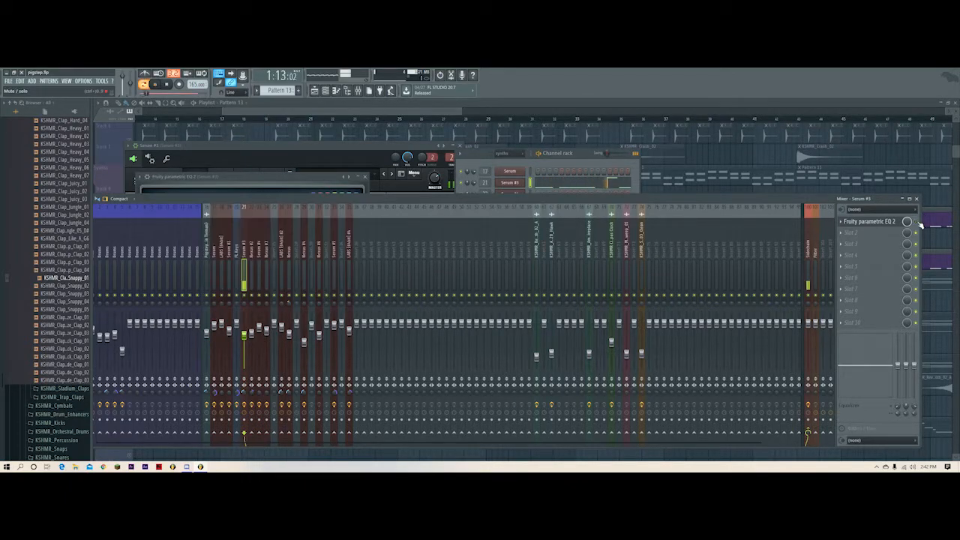
left_click(482, 112)
scroll(484, 112, "up", 1)
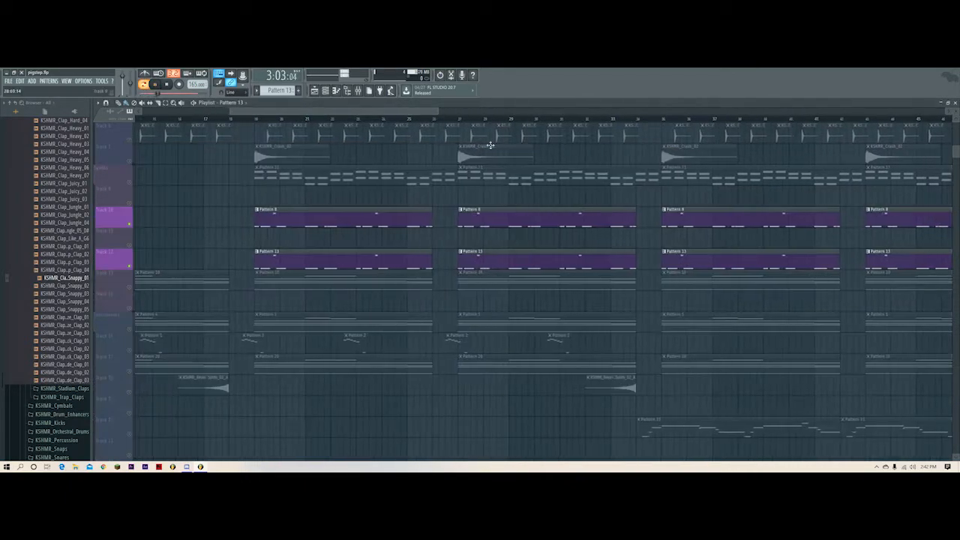
scroll(412, 263, "down", 6)
scroll(383, 268, "up", 7)
key("space")
- Restore all playlist tracks, and solo the Drums track together with drum Tracks 2 to 7
right_click(130, 287)
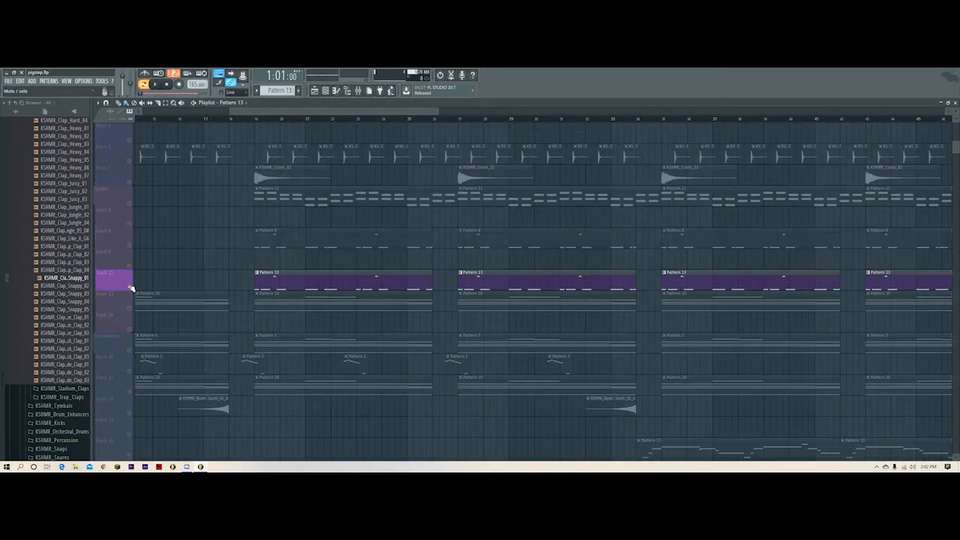
right_click(129, 287)
scroll(298, 255, "up", 4)
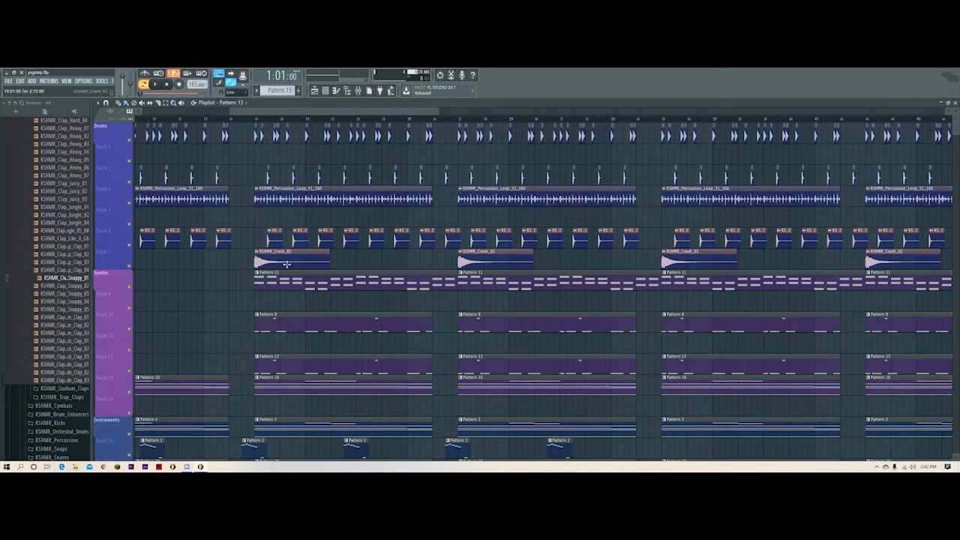
right_click(130, 142)
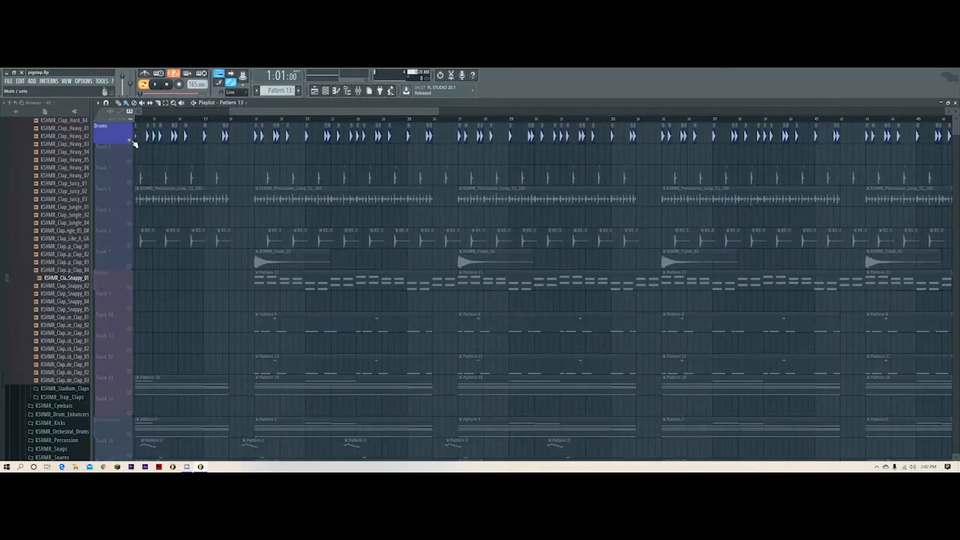
left_click(130, 162)
left_click(131, 182)
left_click(131, 203)
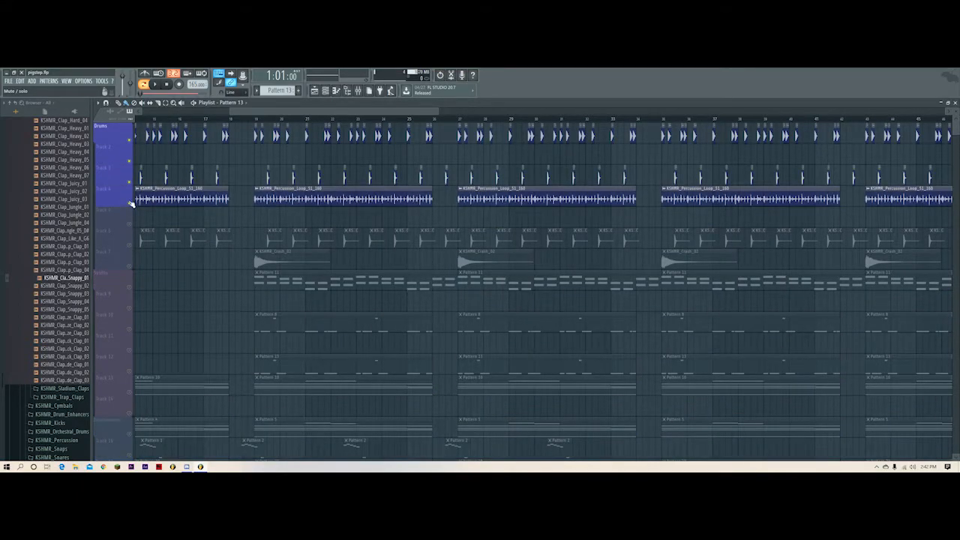
left_click(130, 225)
left_click(130, 245)
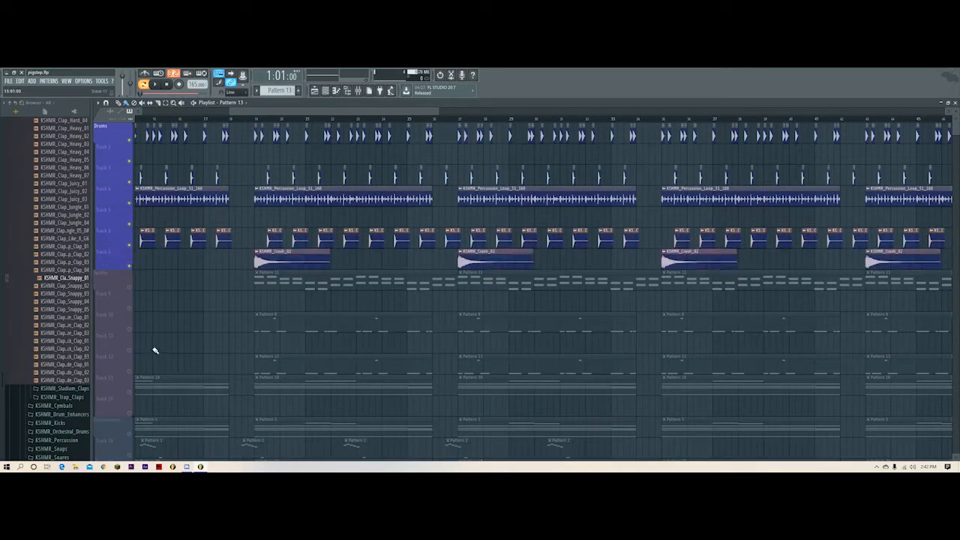
- Unmute Tracks 10 and 12 alongside the drums and play them together from bar 19
left_click(131, 330)
left_click(131, 371)
left_click(259, 119)
key("space")
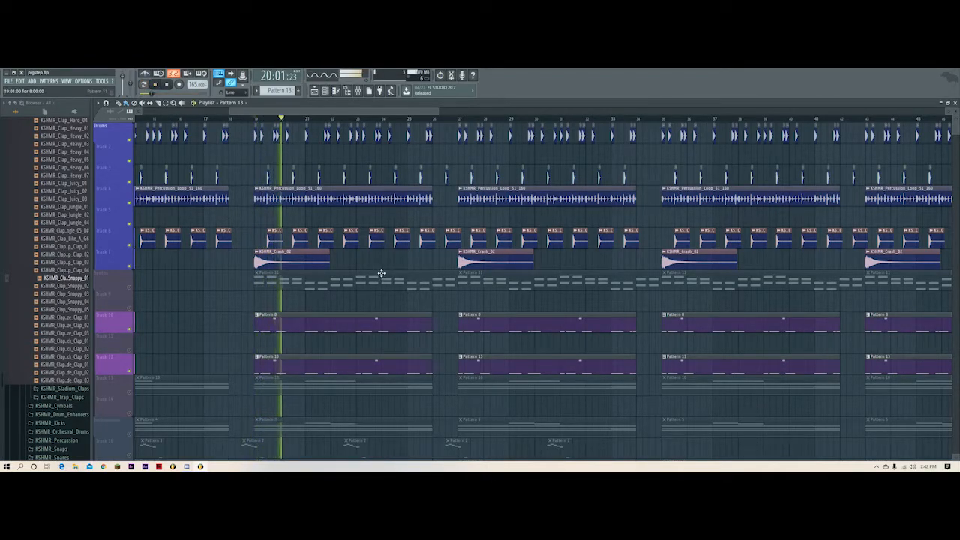
key("space")
- Open the Fruity Limiter on the Sidechain mixer insert and watch its compression response while playing from bar 19
left_click(359, 91)
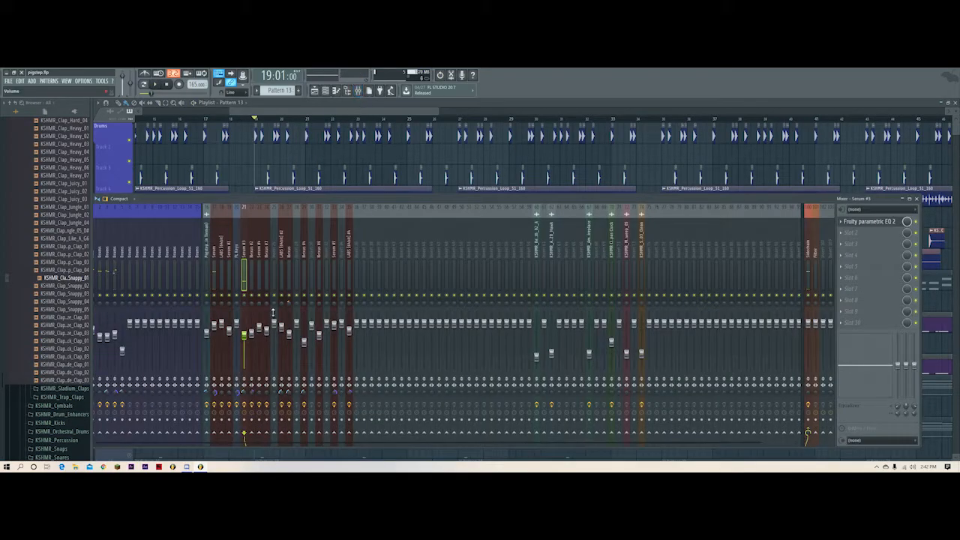
left_click(809, 255)
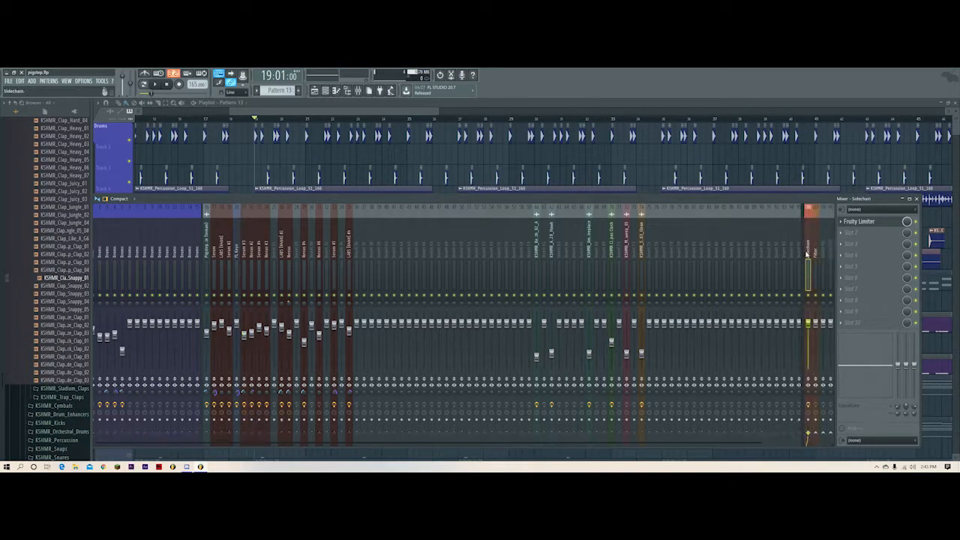
left_click(876, 224)
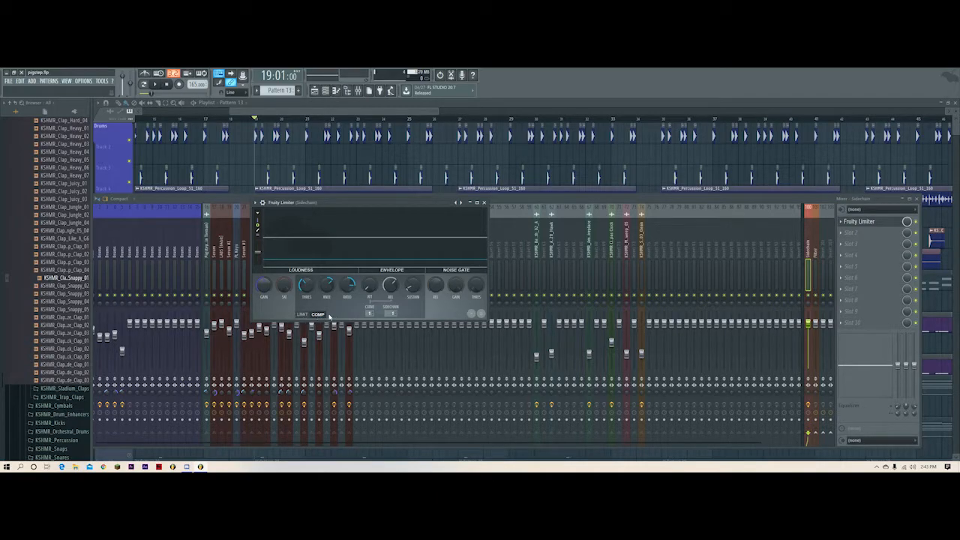
key("space")
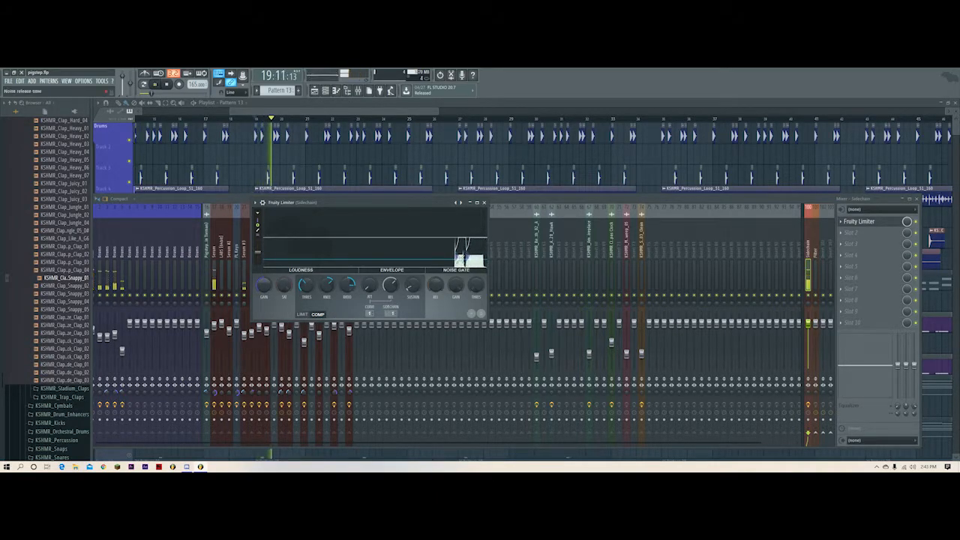
key("space")
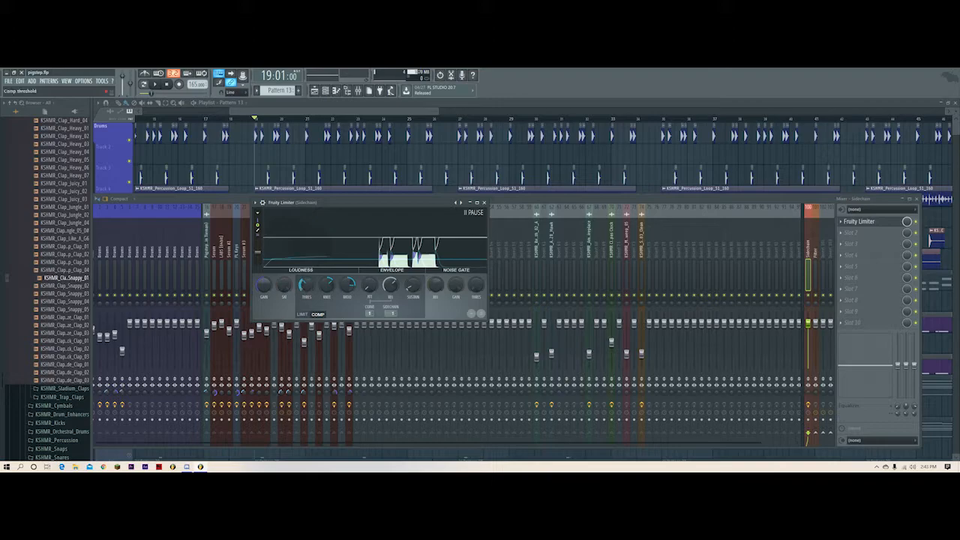
key("space")
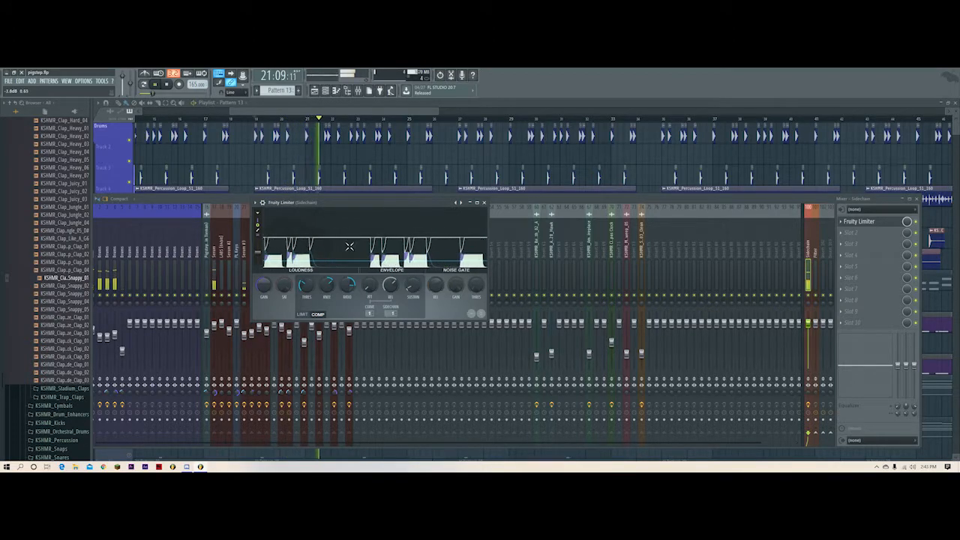
key("space")
- Restore all playlist tracks, solo the Synths track, and play it from bar 19
left_click_drag(437, 111, 425, 112)
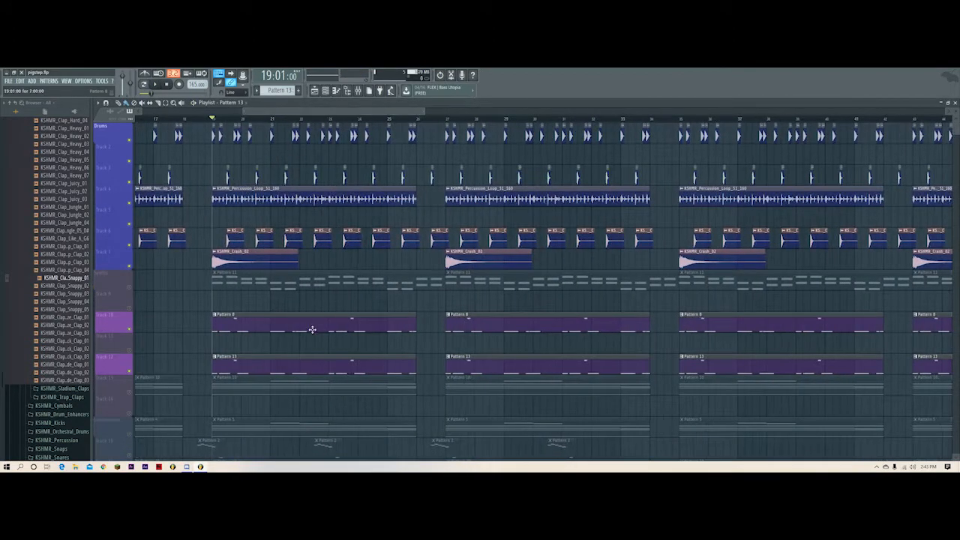
left_click(130, 333, "ctrl")
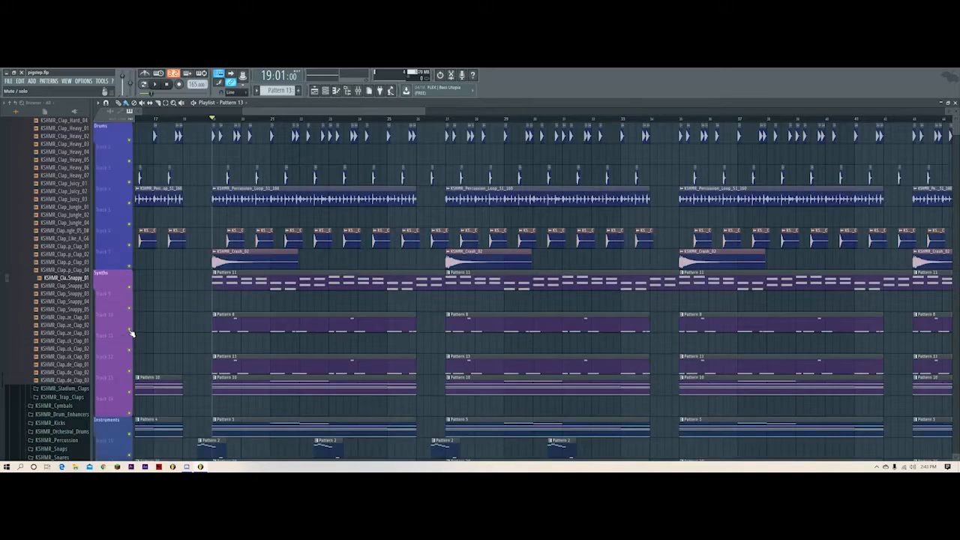
left_click(131, 288, "ctrl")
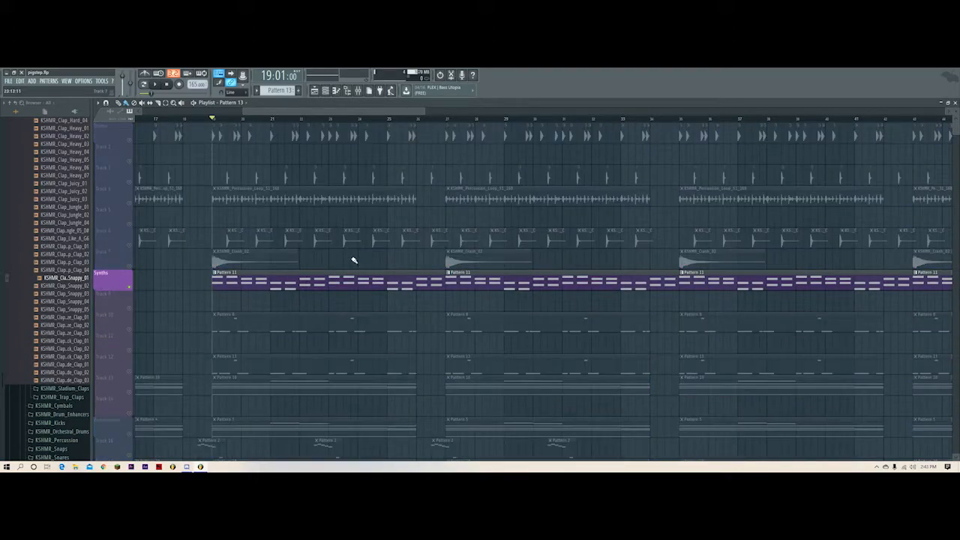
key("space")
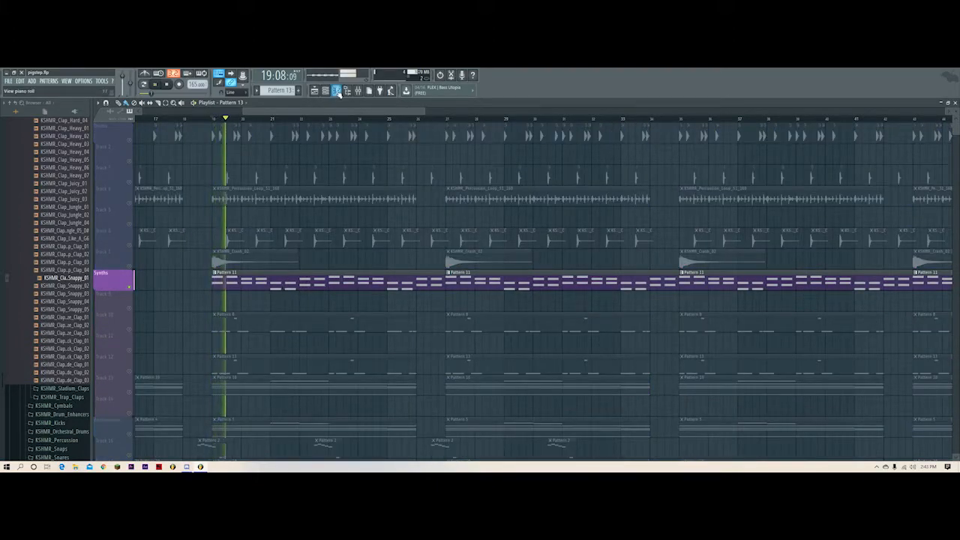
key("F6")
key("space")
- Select Pattern 11, open its FL Keys channel, and show the channel's mixer insert
left_click(335, 278)
left_click(327, 92)
left_click(514, 196)
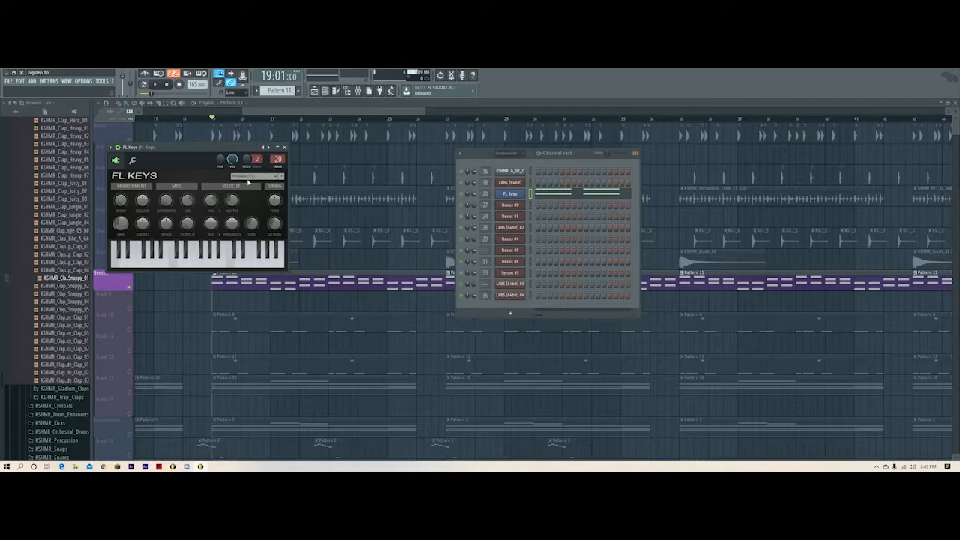
left_click(359, 90)
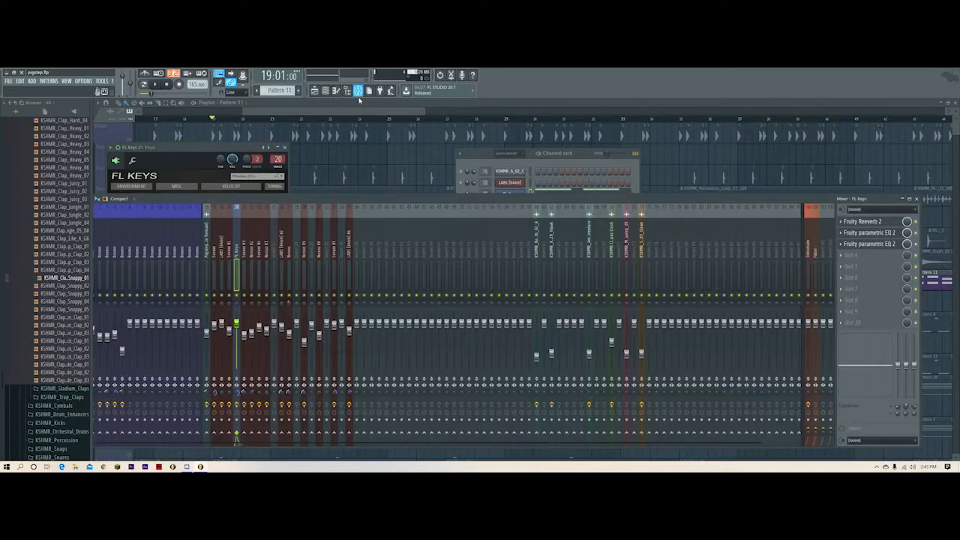
- Show the FL Keys notes in the piano roll, and open its insert's Fruity parametric EQ 2 and Fruity Reeverb 2
left_click(579, 193)
left_click(358, 91)
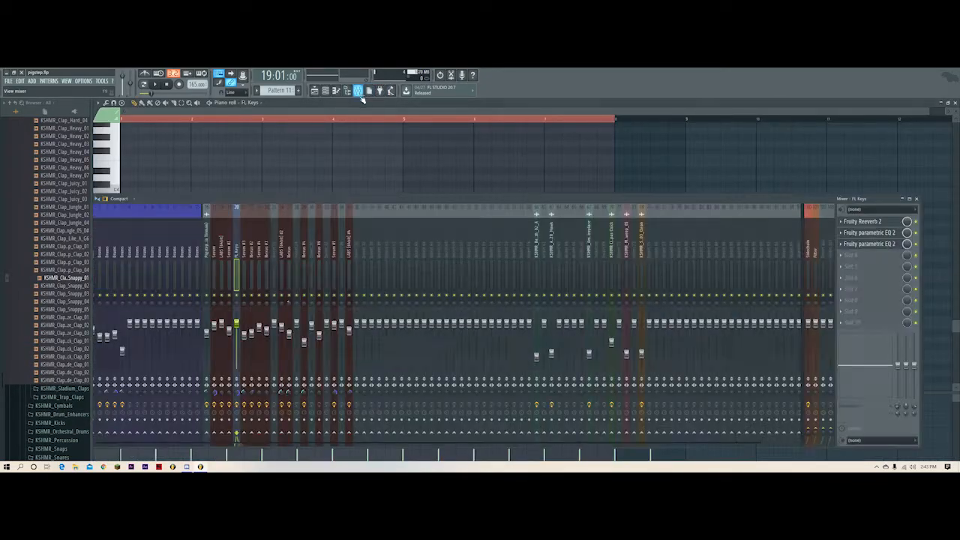
left_click(878, 231)
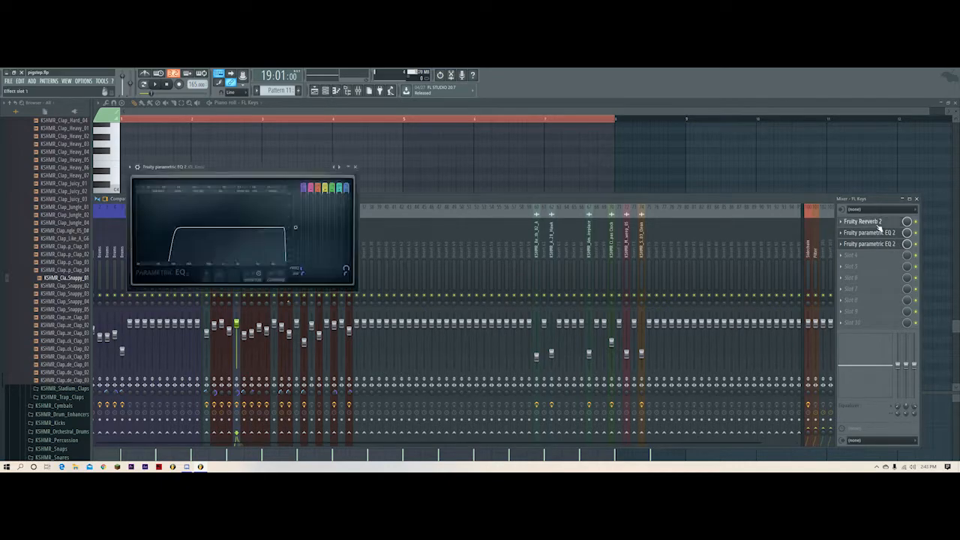
left_click(878, 223)
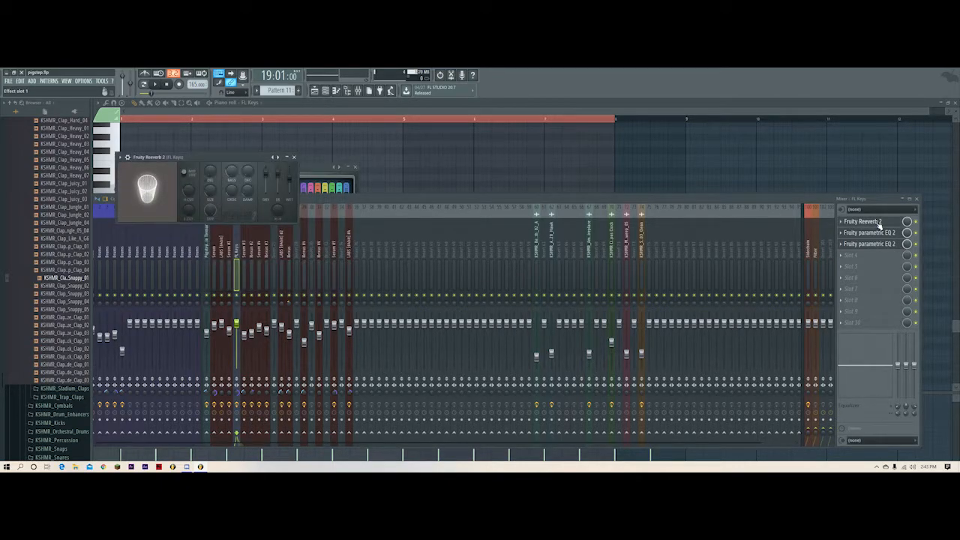
- Open the Fruity parametric EQ 2 in the FL Keys insert's second slot, audition playback with it bypassed, and examine its mid-range cut
left_click(879, 234)
left_click(879, 234)
left_click(879, 234)
key("space")
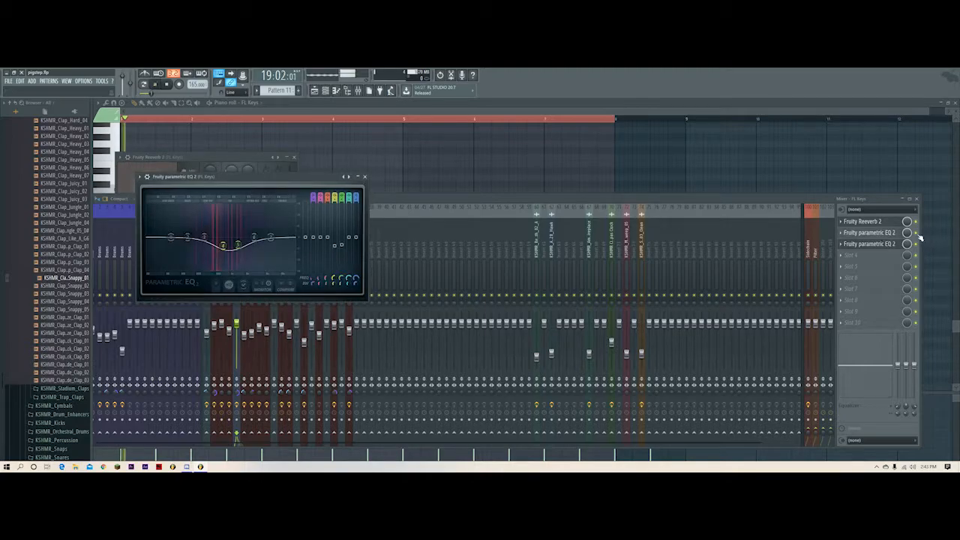
left_click(917, 234)
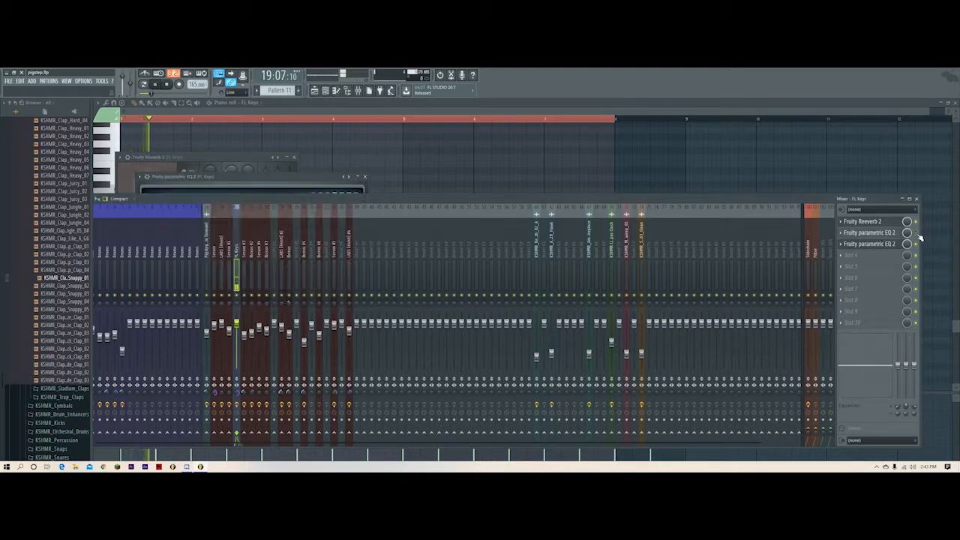
left_click(304, 192)
left_click_drag(262, 238, 289, 263)
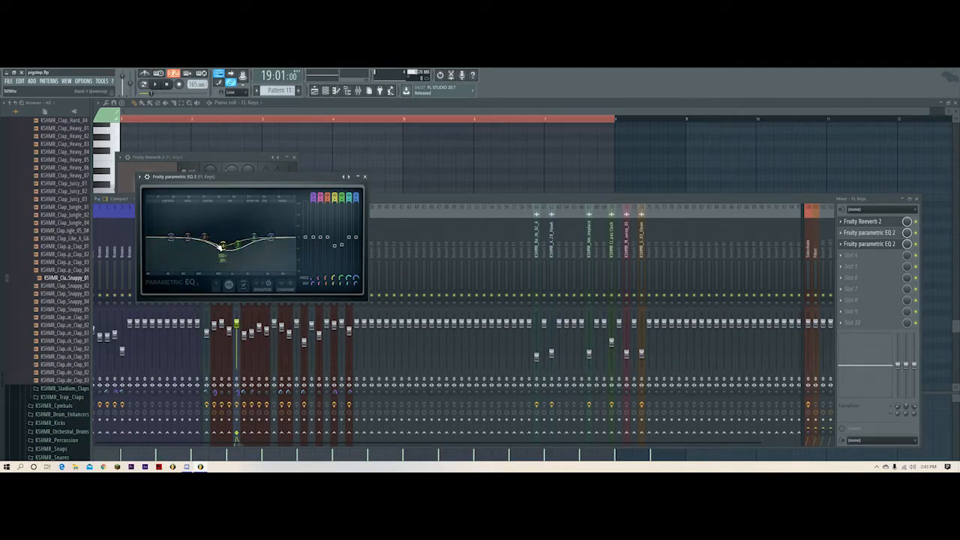
- Show the low and high cut curve of the third-slot Fruity parametric EQ 2 on the FL Keys insert
left_click(893, 247)
left_click(892, 247)
left_click(889, 248)
left_click(889, 247)
left_click(887, 234)
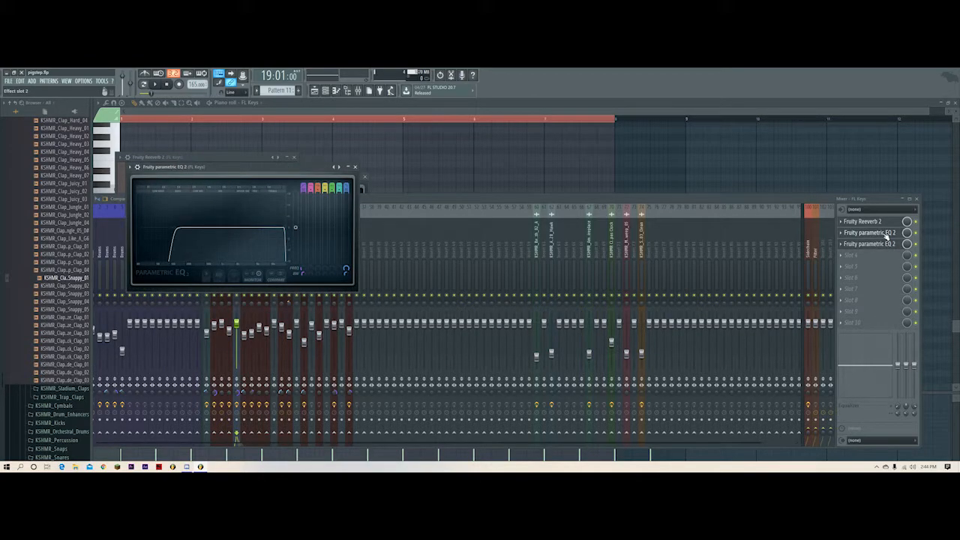
left_click(892, 248)
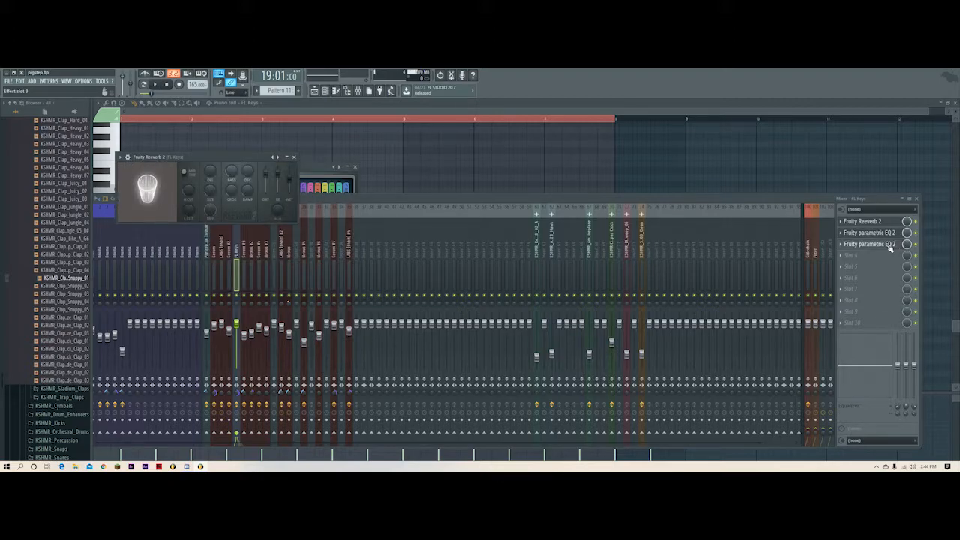
- Return to the playlist, unsolo the Synths track, and play the full arrangement from bar 19
left_click(316, 90)
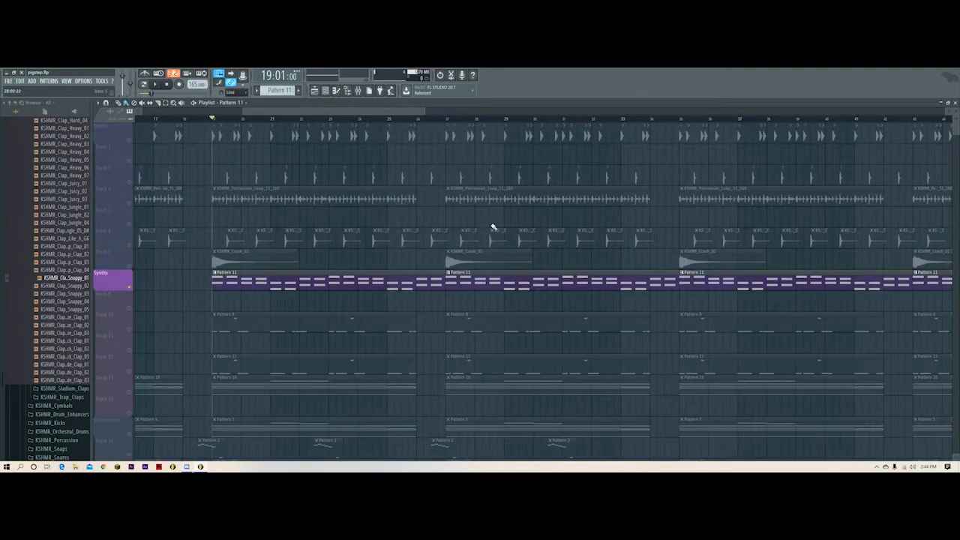
scroll(447, 137, "down", 3)
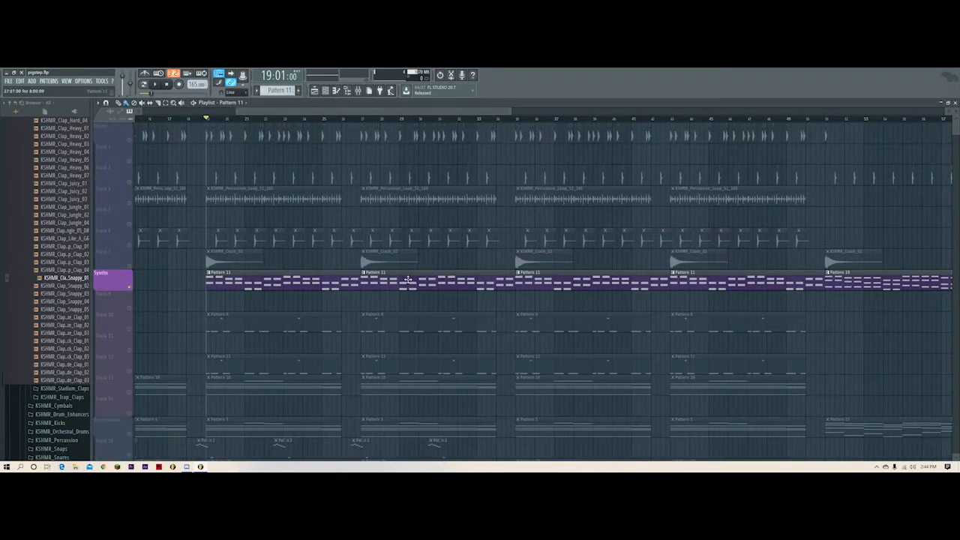
scroll(135, 289, "down", 5)
key("space")
scroll(346, 322, "up", 3)
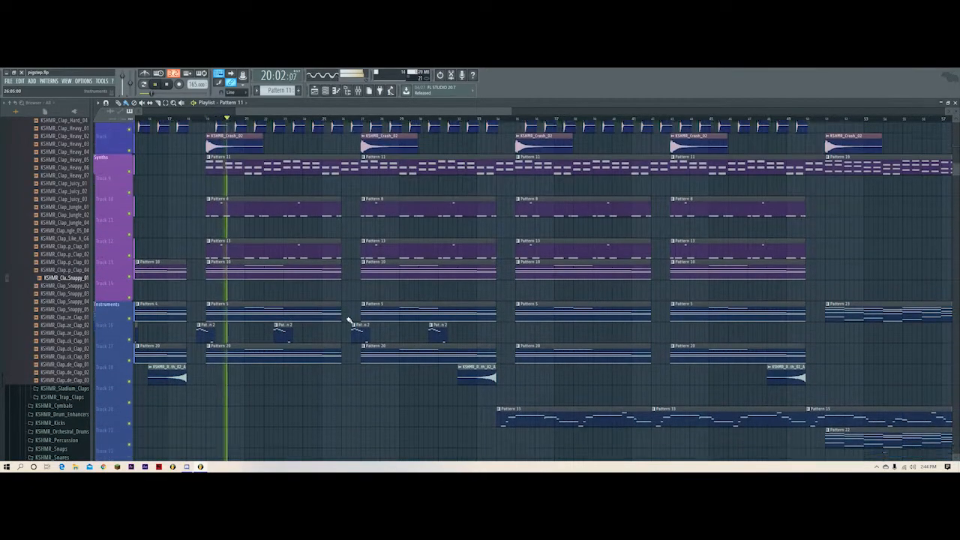
scroll(350, 315, "down", 6)
key("space")
scroll(157, 297, "down", 2)
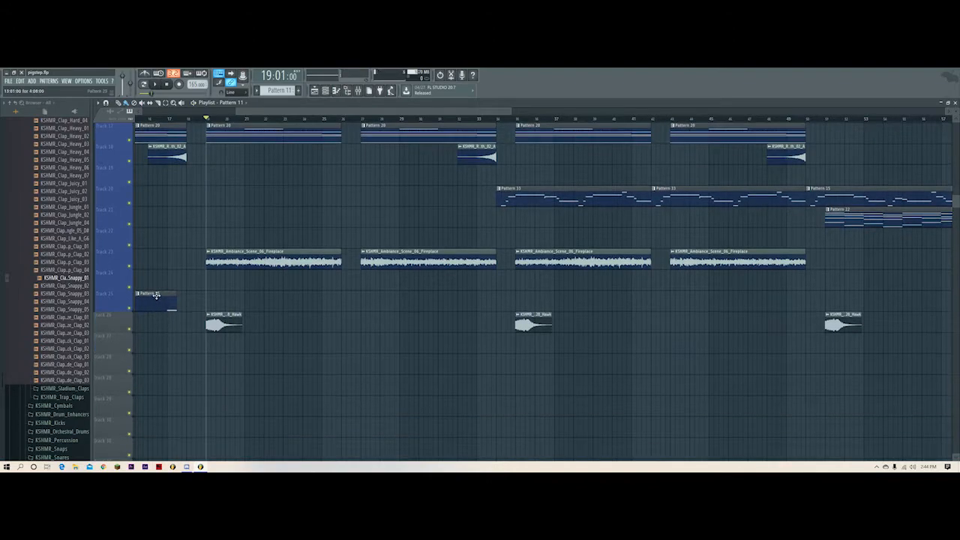
- Solo the track holding the KSHMR Hawk sample, play it from bar 19, and restore all tracks
right_click(130, 329)
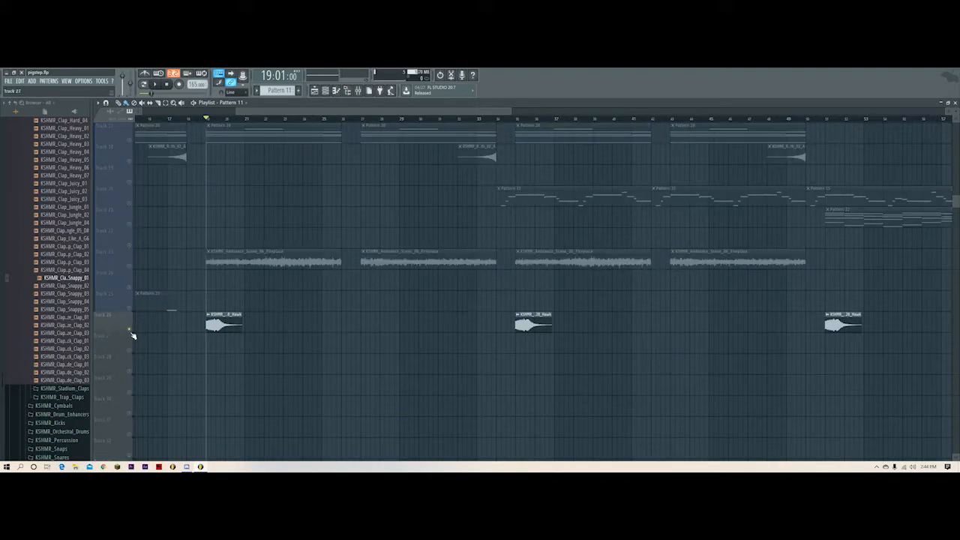
key("space")
key("space")
right_click(132, 331)
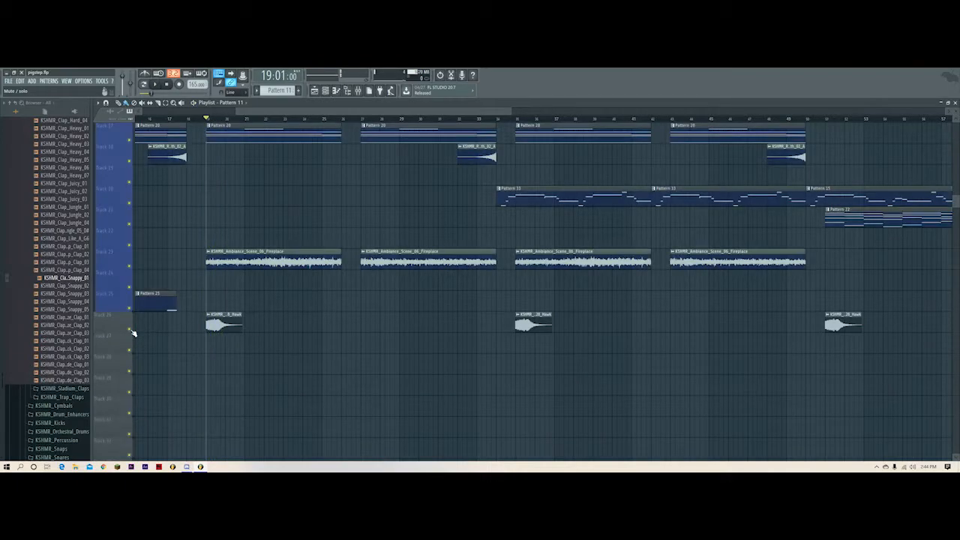
- Solo the KSHMR_Ambiance_Scene_06_Fireplace track, play it from bar 19, and restore all tracks
right_click(130, 266)
left_click_drag(348, 110, 344, 112)
key("space")
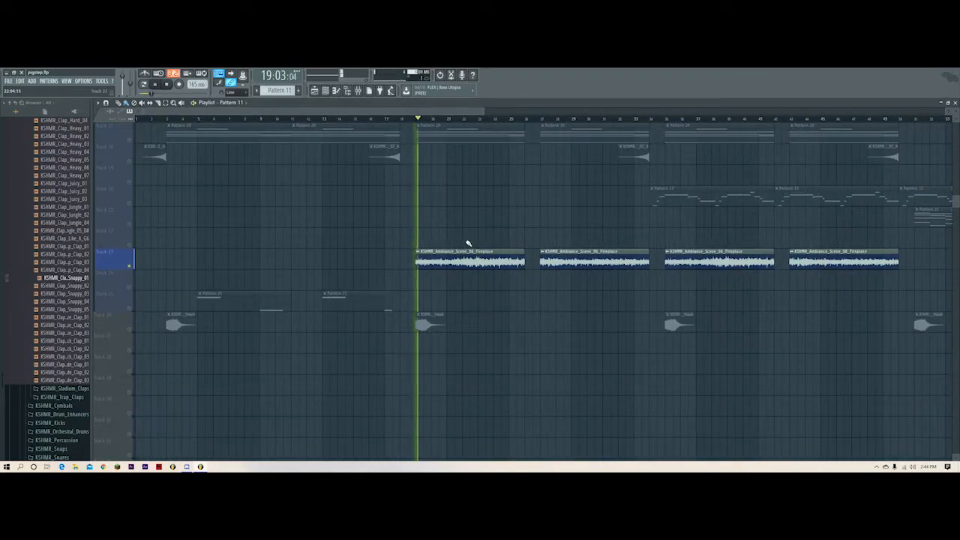
key("space")
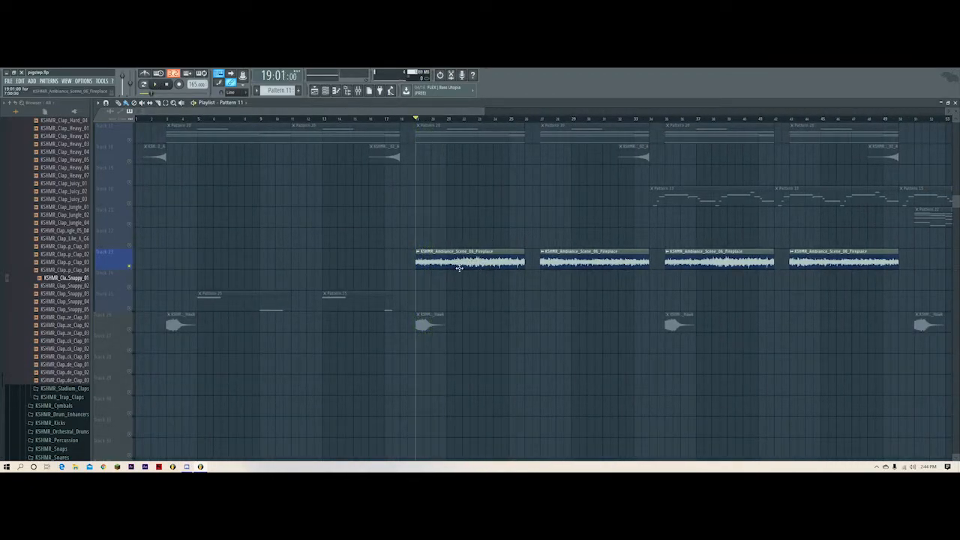
scroll(588, 325, "up", 1)
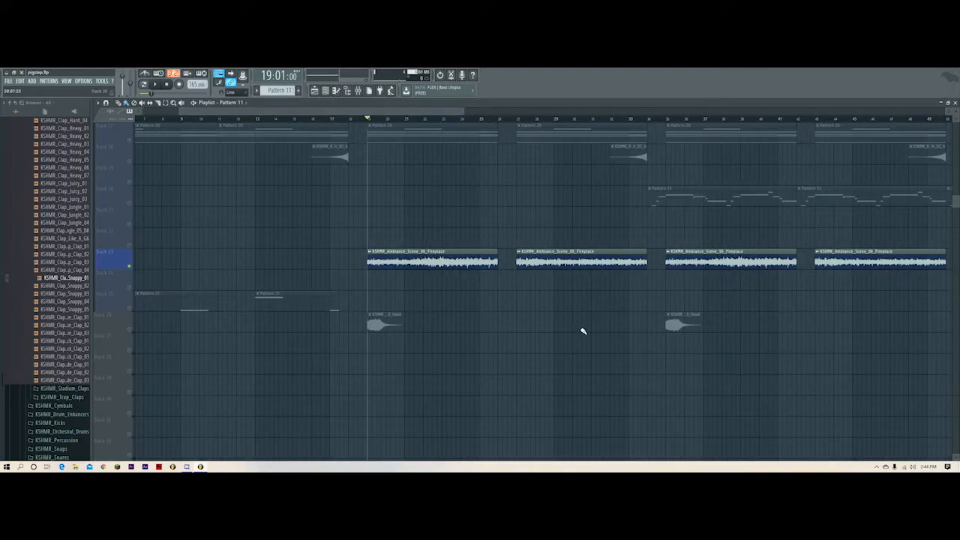
right_click(130, 266)
- Play the intro from just before bar 5 to audition the first Pattern 25 clip
left_click_drag(415, 111, 198, 121)
left_click(202, 119)
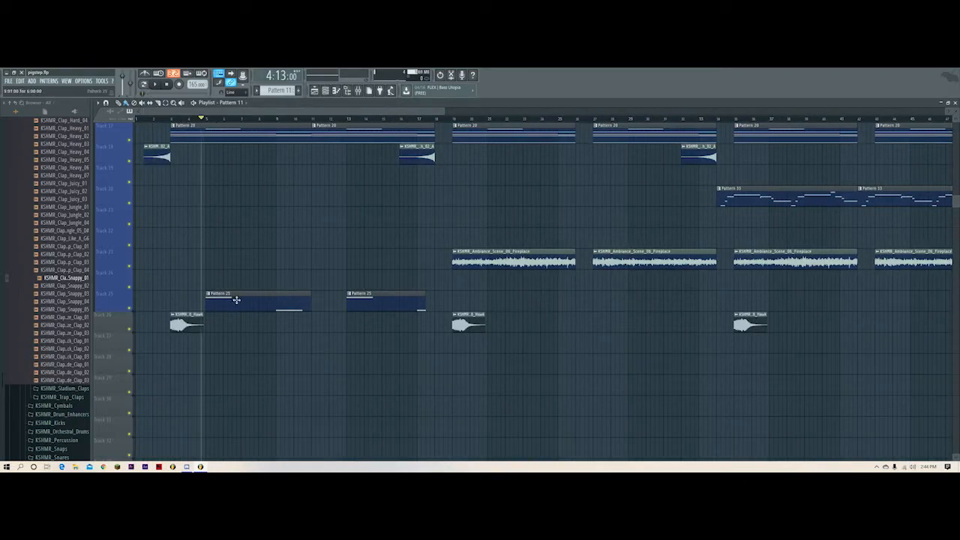
key("space")
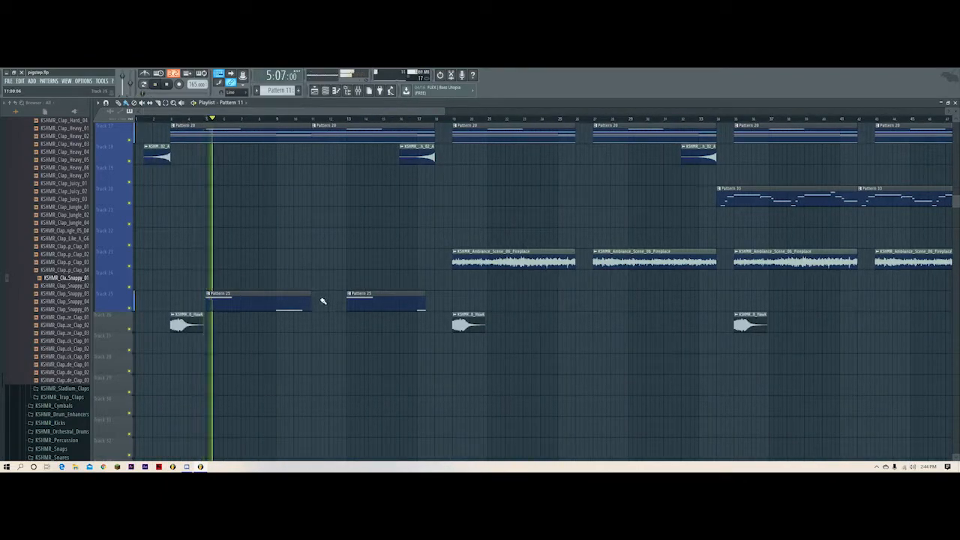
key("space")
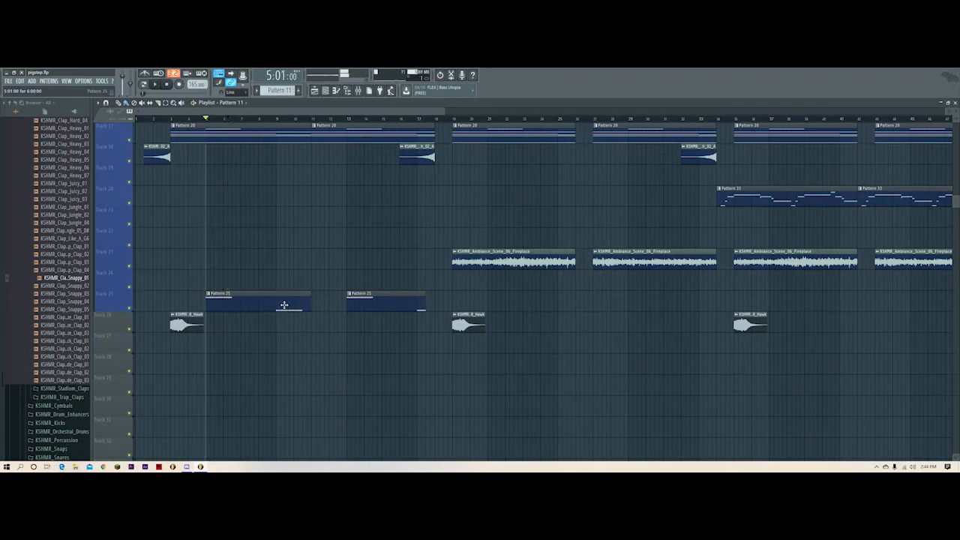
- Set the playhead to bar 34, open Pattern 33 in the piano roll, and play its Nexus #8 notes
left_click_drag(353, 110, 419, 113)
scroll(398, 253, "up", 15)
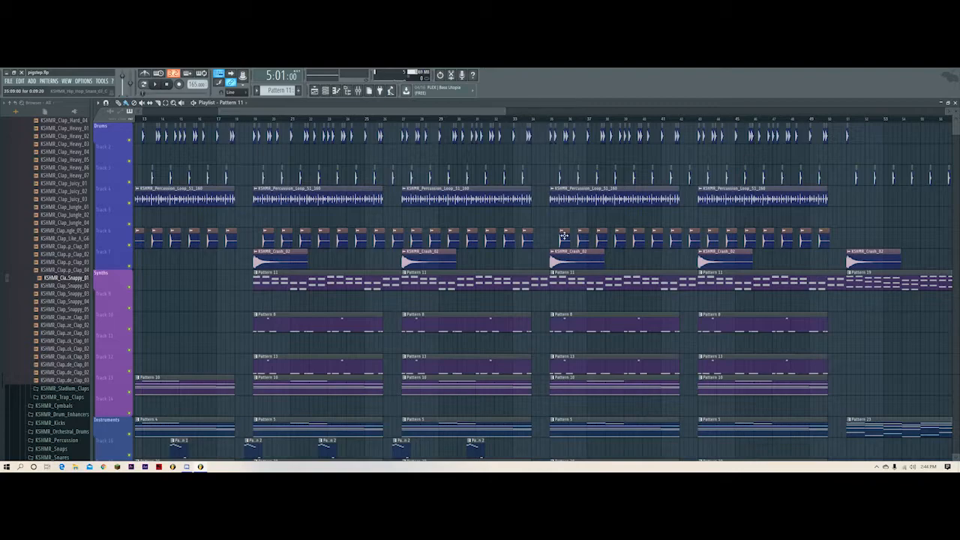
scroll(555, 218, "down", 6)
scroll(327, 134, "right", 4)
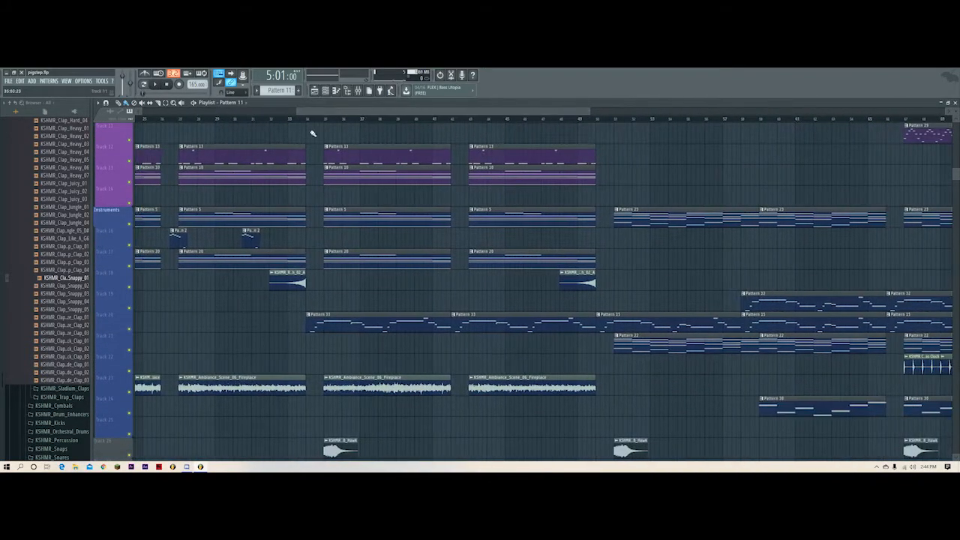
left_click(307, 120)
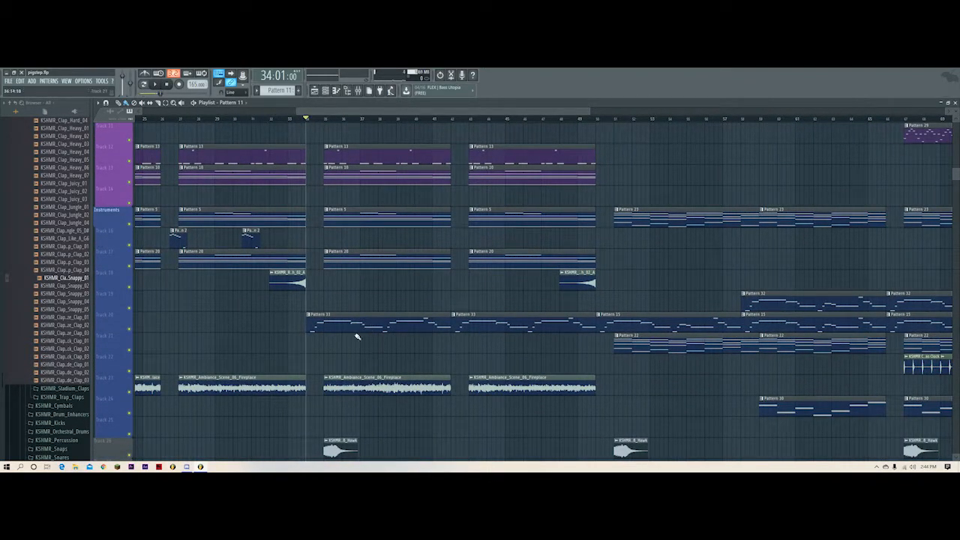
double_click(340, 319)
key("space")
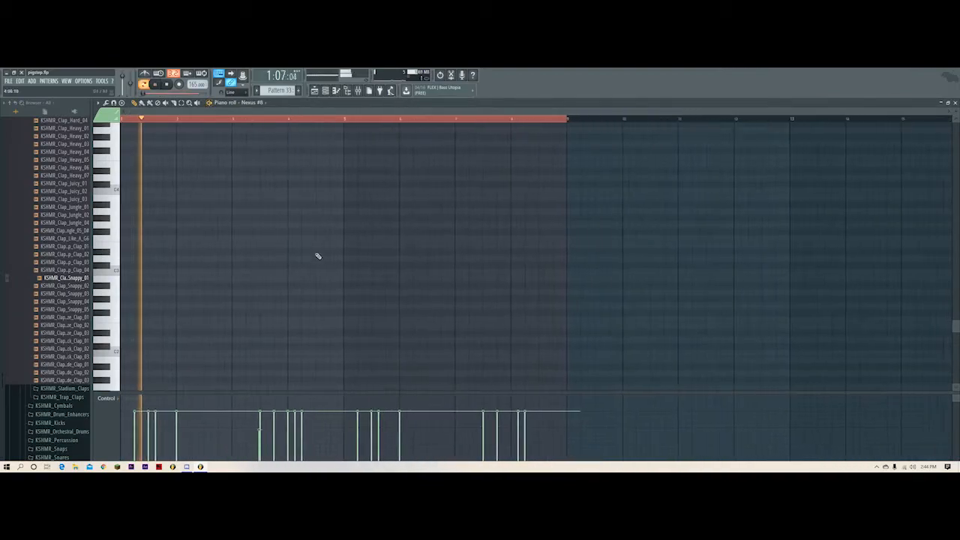
scroll(330, 256, "up", 3)
key("space")
- Show the Nexus #8 plugin with its GT Jazz Guitar 2 preset, and its insert's Fruity Reeverb 2 and Fruity parametric EQ 2
key("F6")
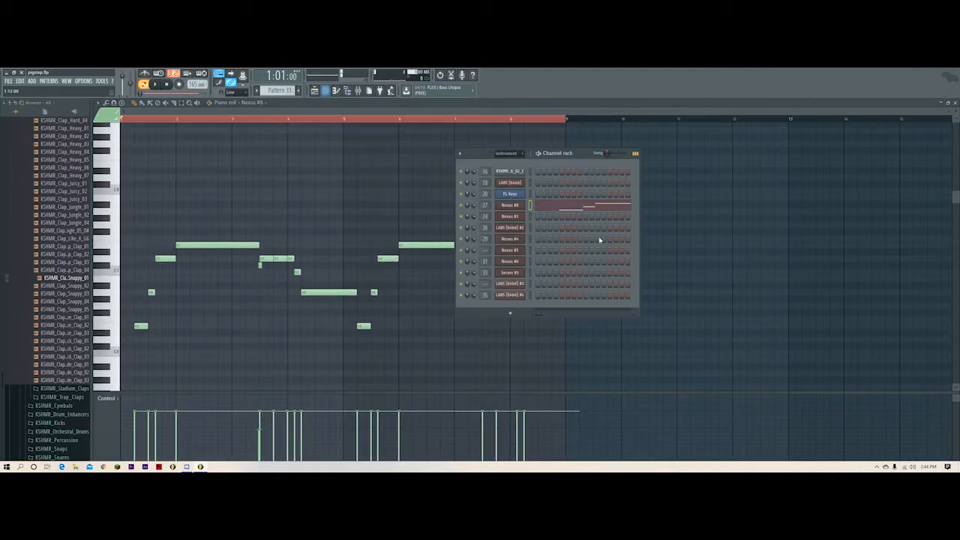
left_click(511, 205)
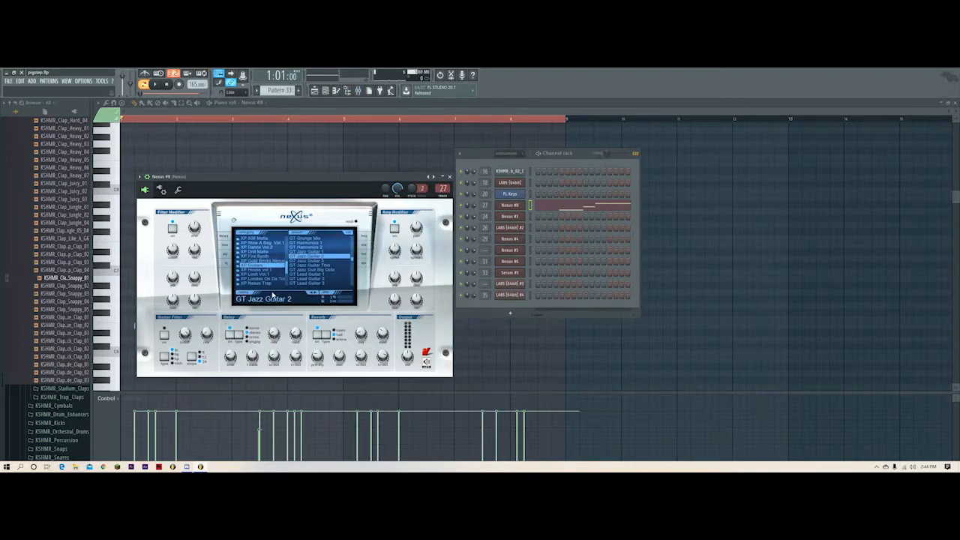
left_click(358, 90)
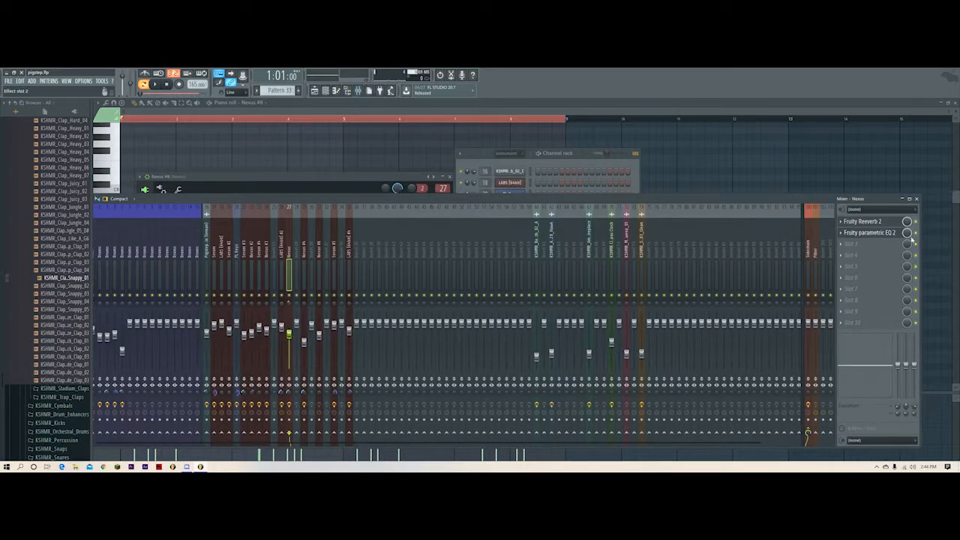
left_click(883, 225)
left_click(883, 225)
left_click(870, 232)
left_click(871, 232)
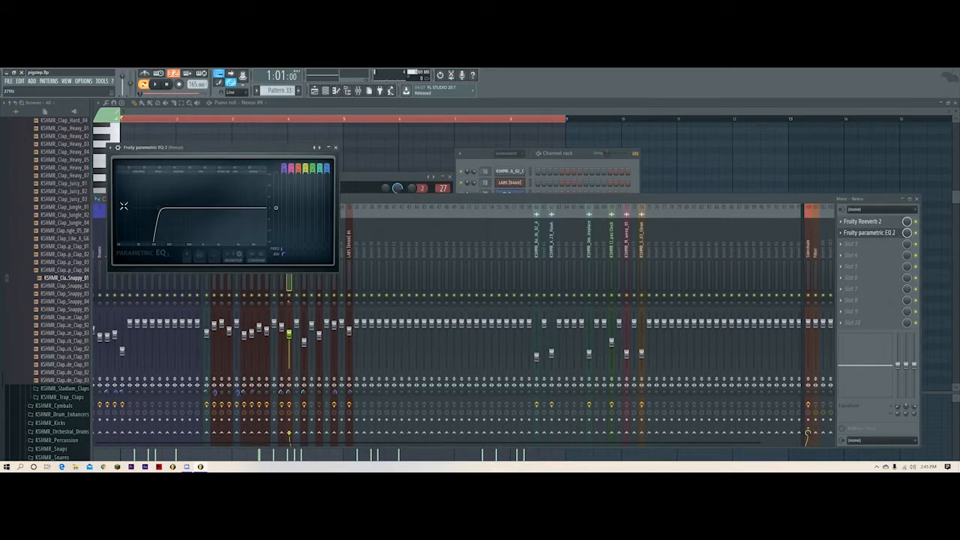
- Return to the playlist and play the full arrangement from bar 34 to hear Pattern 33 in context
left_click(315, 90)
scroll(298, 338, "down", 5)
scroll(312, 326, "up", 6)
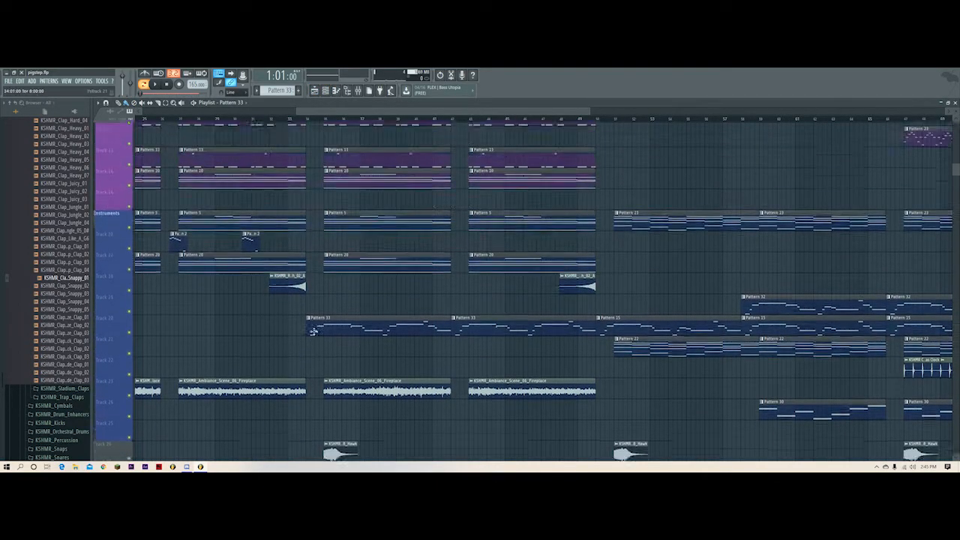
left_click(310, 119)
key("space")
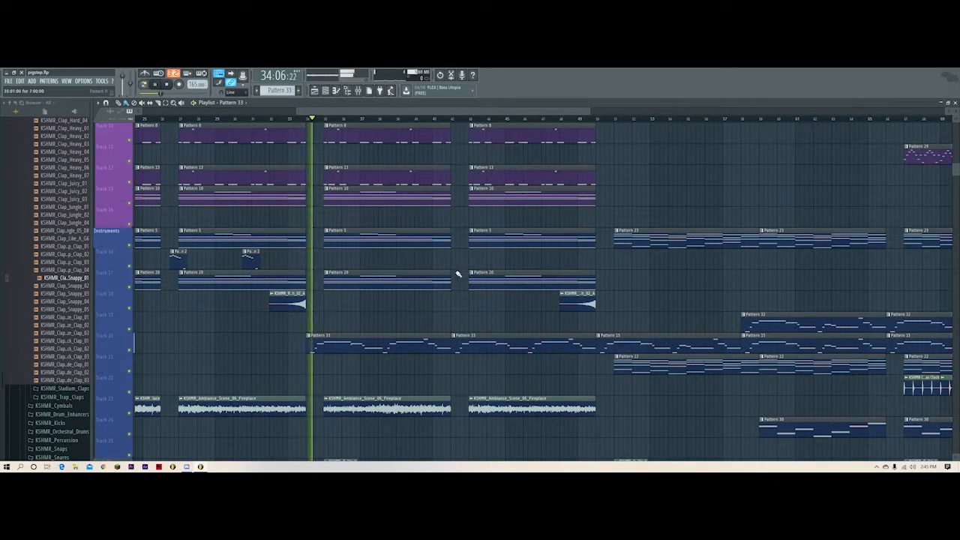
scroll(465, 331, "up", 6)
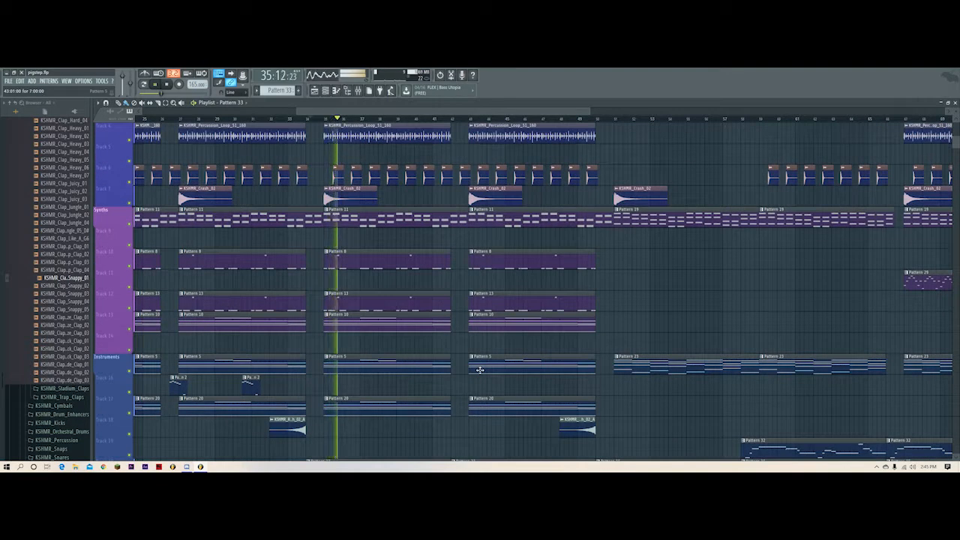
scroll(480, 370, "down", 5)
scroll(465, 360, "up", 4)
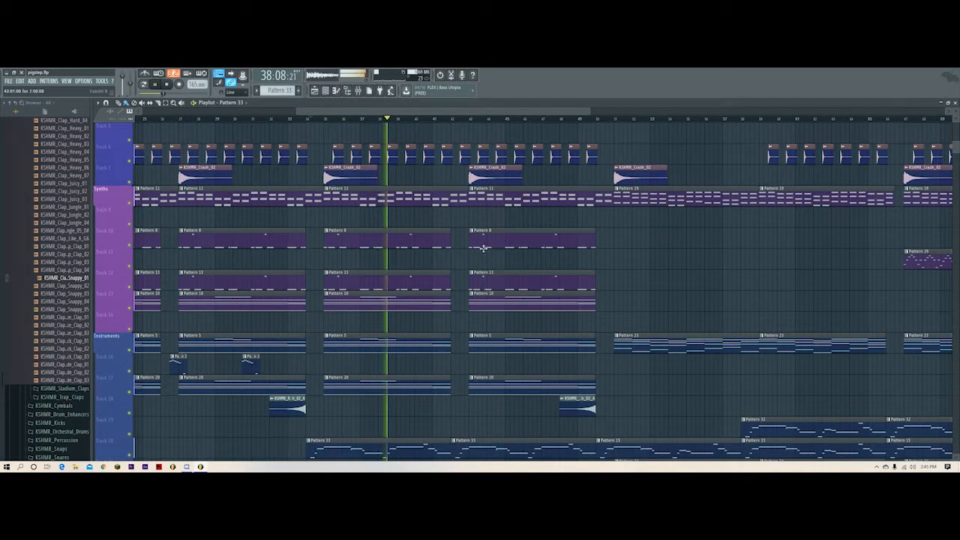
key("space")
- Show the complete Pattern 33 melody in the piano roll, and return to the playlist section around bar 51
scroll(518, 198, "up", 2)
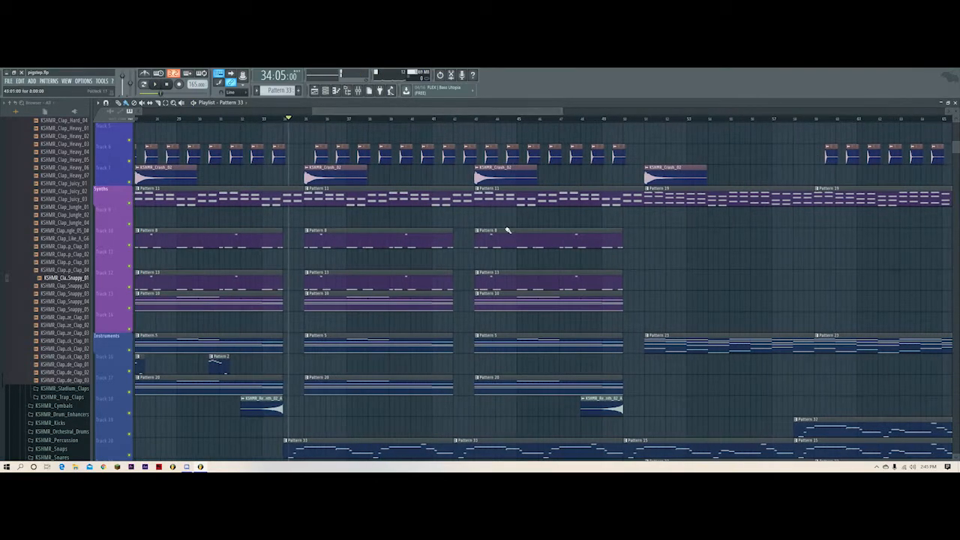
scroll(480, 273, "down", 5)
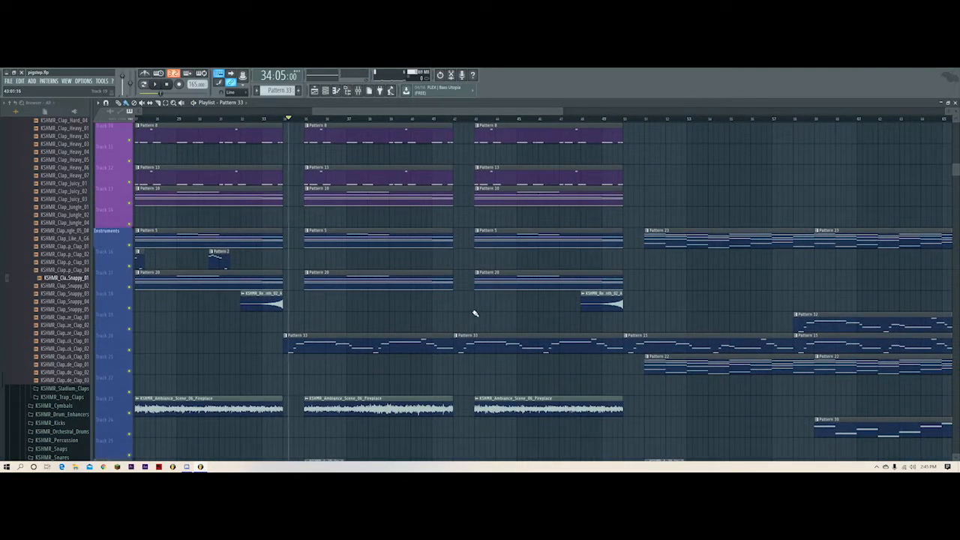
double_click(381, 344)
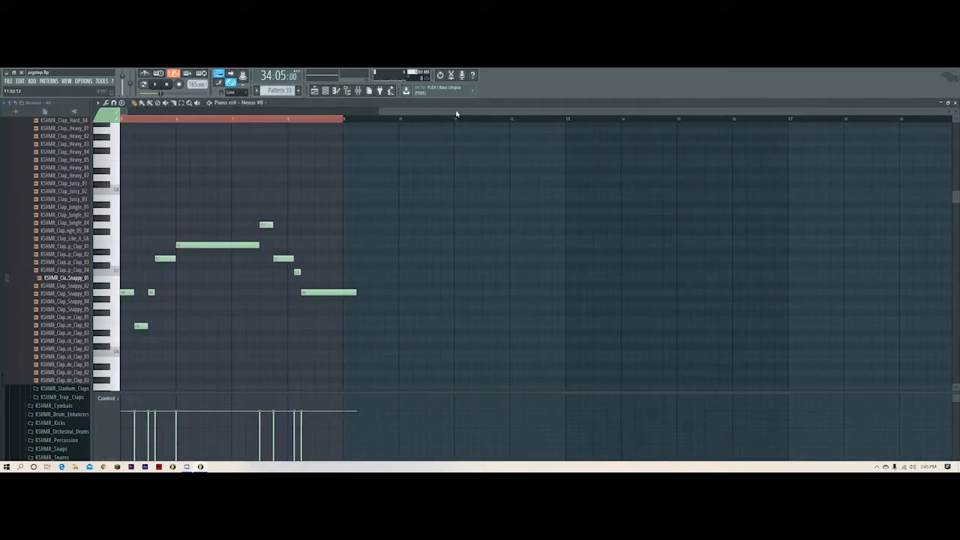
scroll(456, 114, "down", 3)
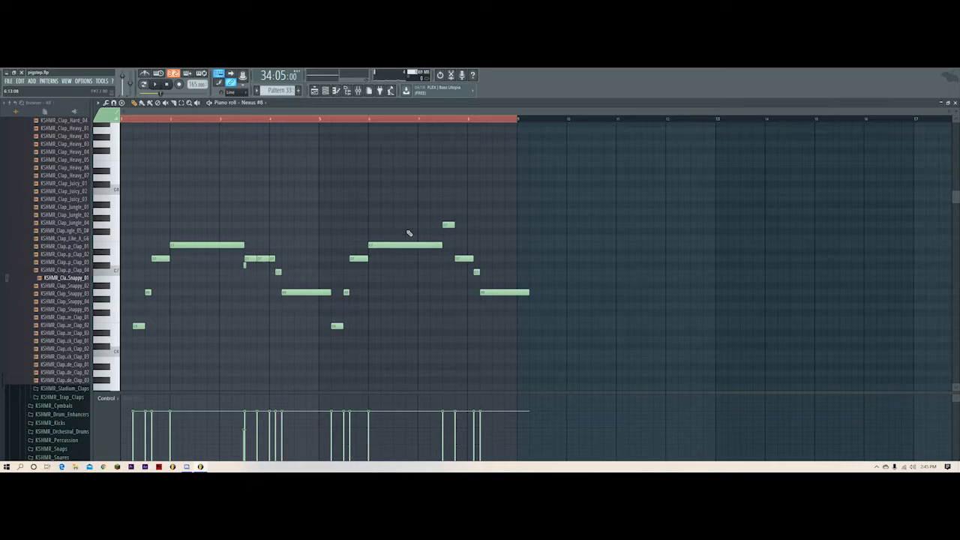
key("F5")
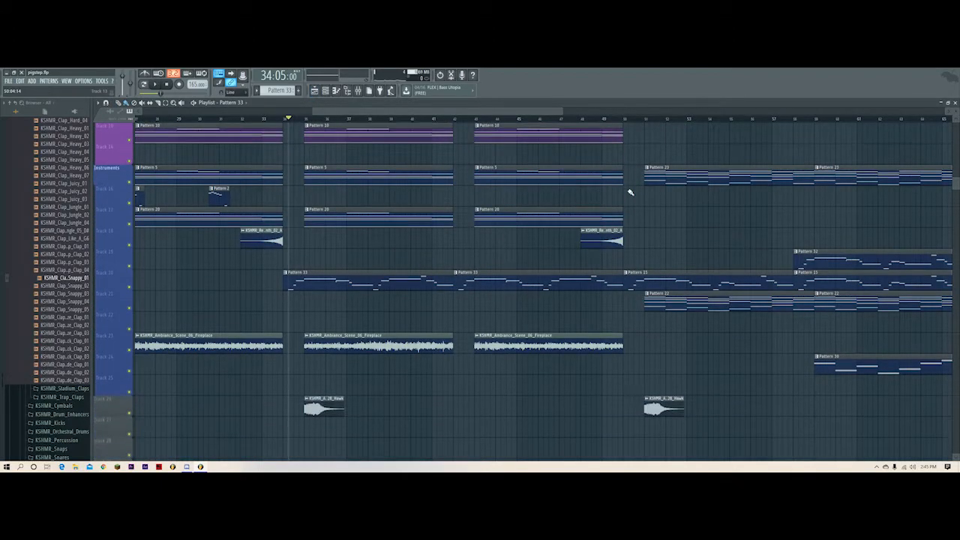
scroll(634, 112, "up", 2)
scroll(643, 248, "up", 4)
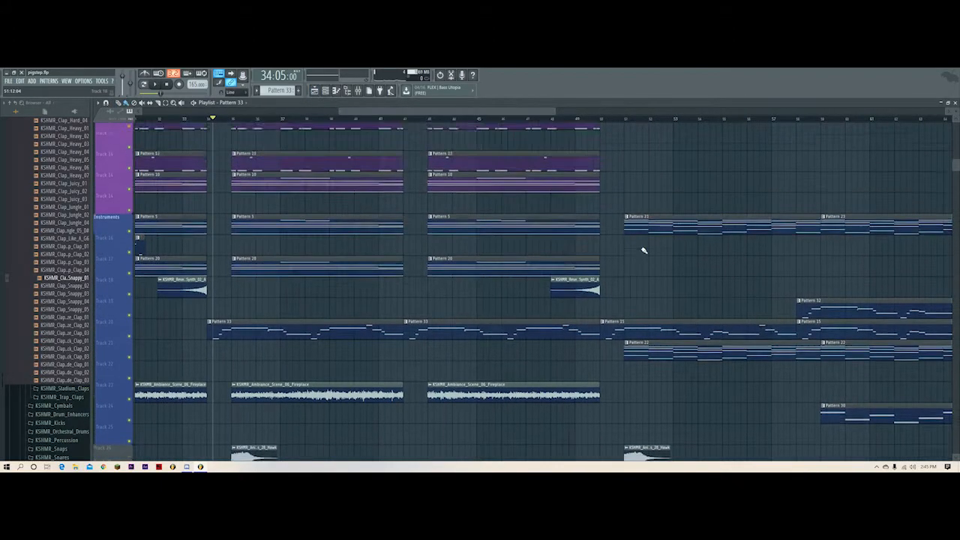
- Move to the next section of the playlist and play the full arrangement from bar 50
scroll(603, 121, "down", 4)
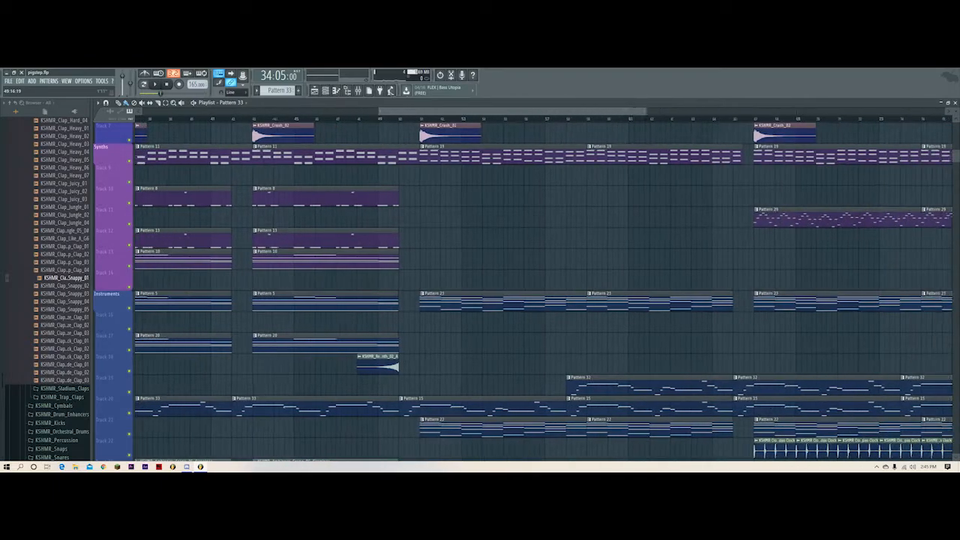
scroll(580, 238, "down", 3)
left_click(433, 119)
key("space")
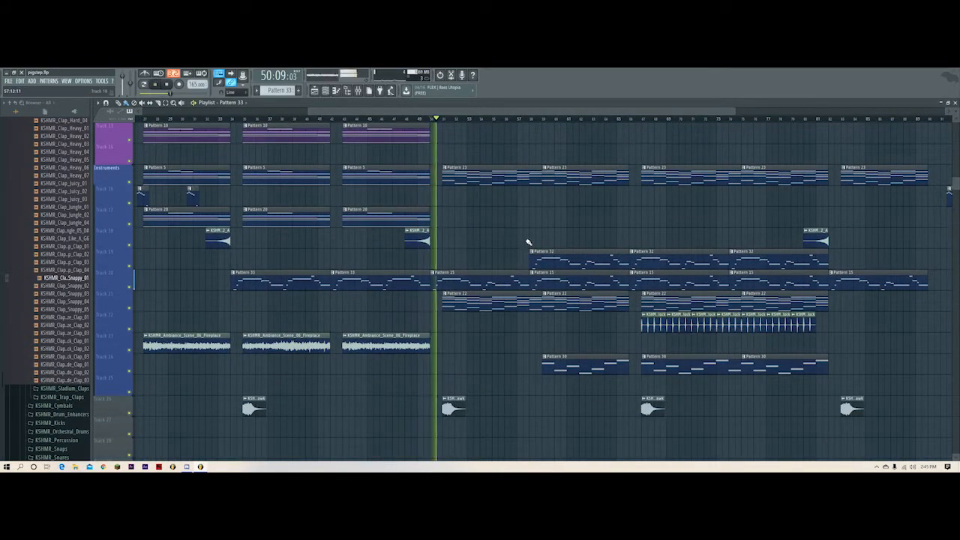
key("space")
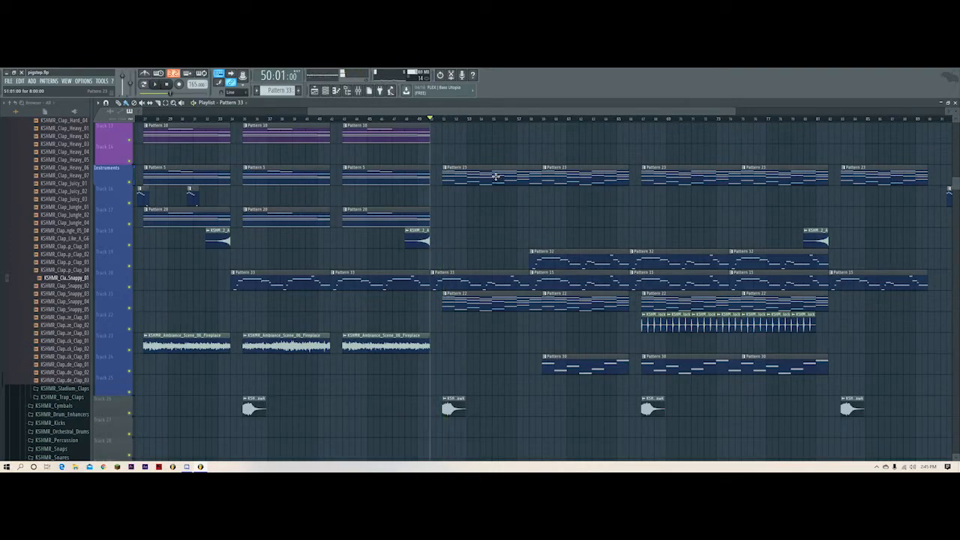
- Open Pattern 23 in the piano roll, play its notes, and return to the playlist
double_click(488, 180)
key("space")
scroll(411, 225, "down", 9)
left_click(315, 90)
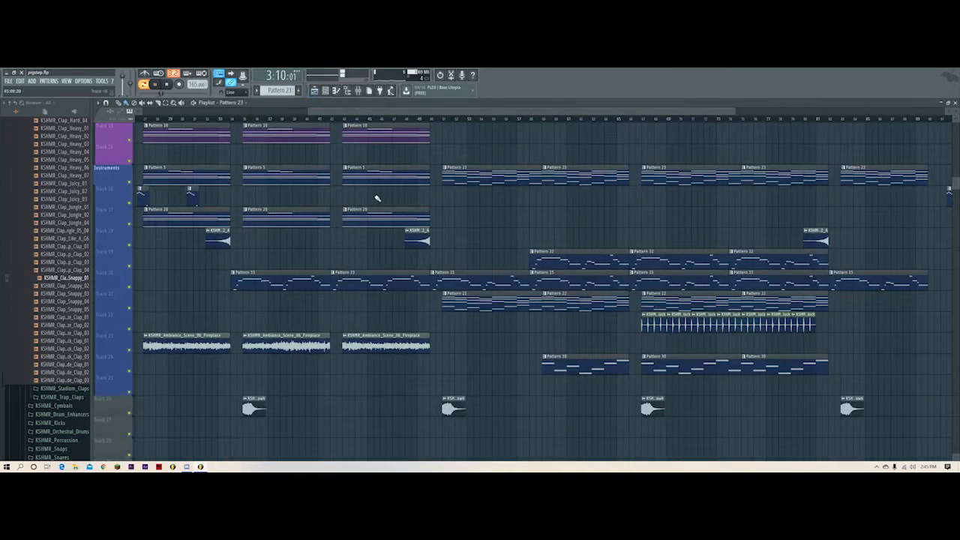
- Open Pattern 22 in the piano roll, play its chords, and show its Nexus #3 plugin
double_click(470, 299)
left_click(211, 103)
left_click_drag(210, 110, 180, 111)
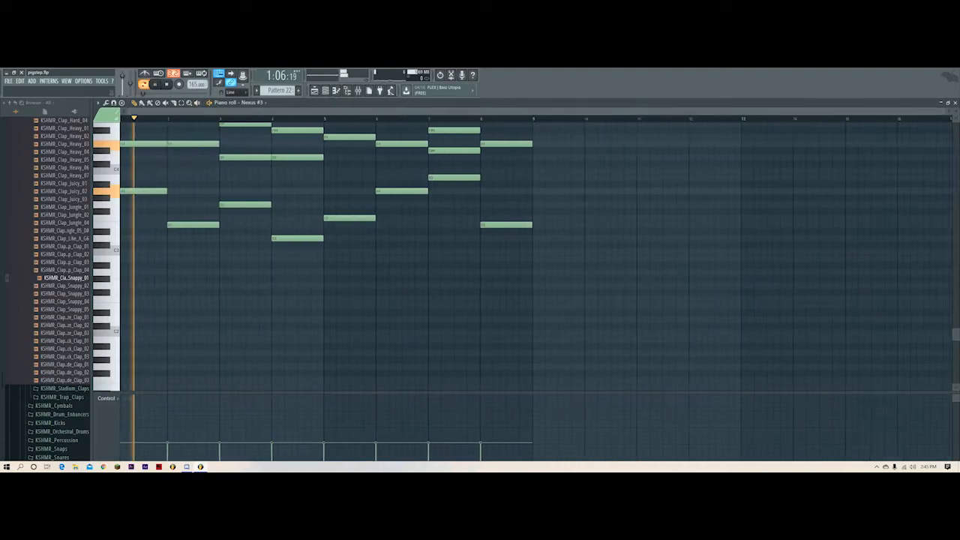
scroll(403, 294, "up", 6)
left_click(348, 91)
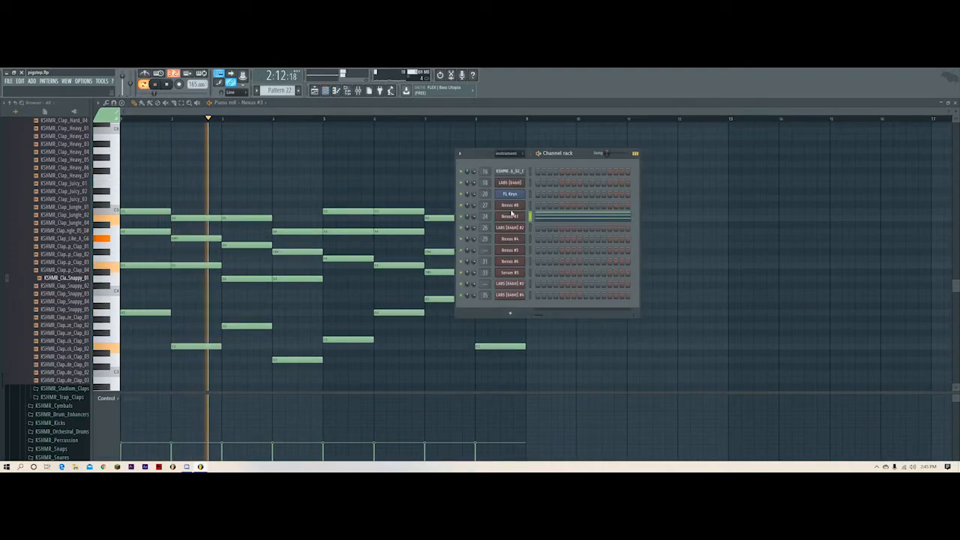
left_click(513, 216)
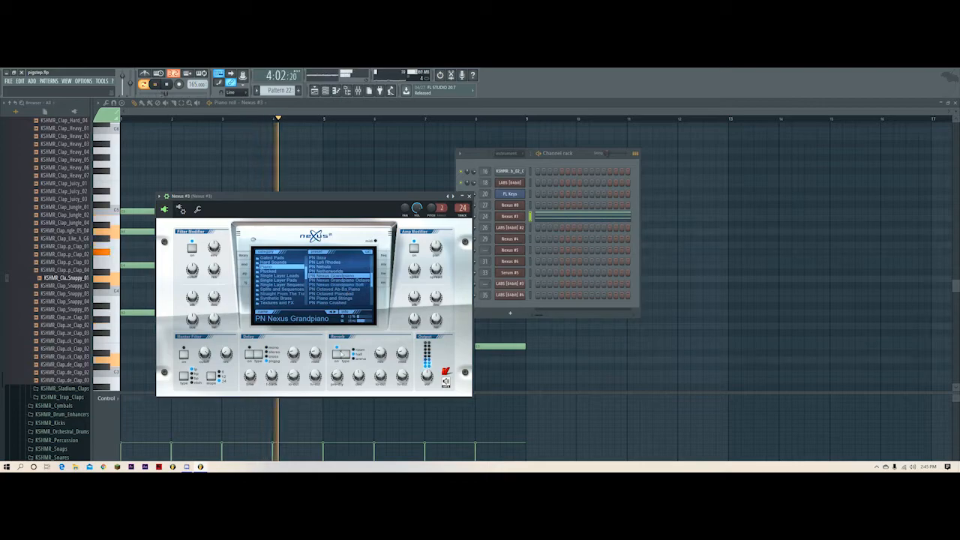
- Show the Nexus #3 insert's two Fruity parametric EQ 2 effects and Fruity Reeverb 2 in the mixer, and return to the playlist
left_click(358, 91)
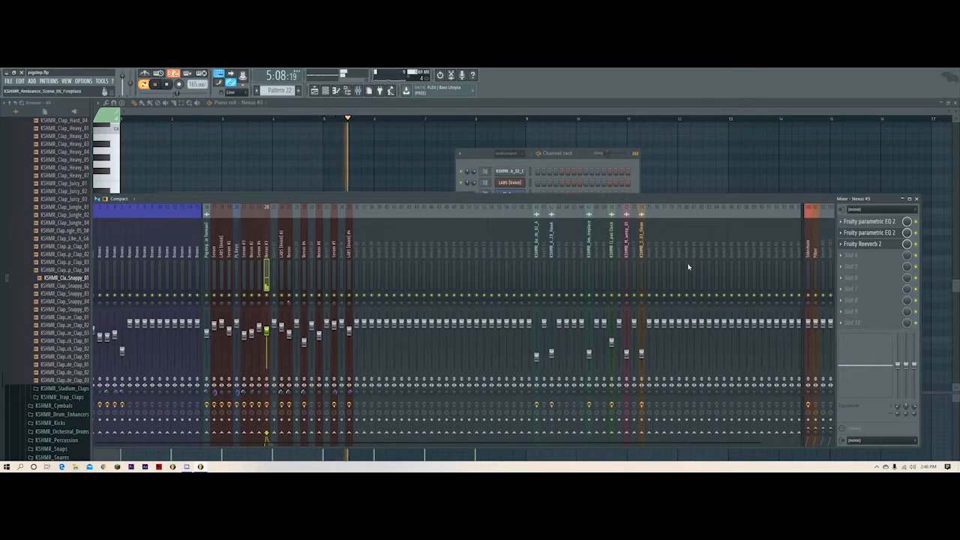
left_click(878, 234)
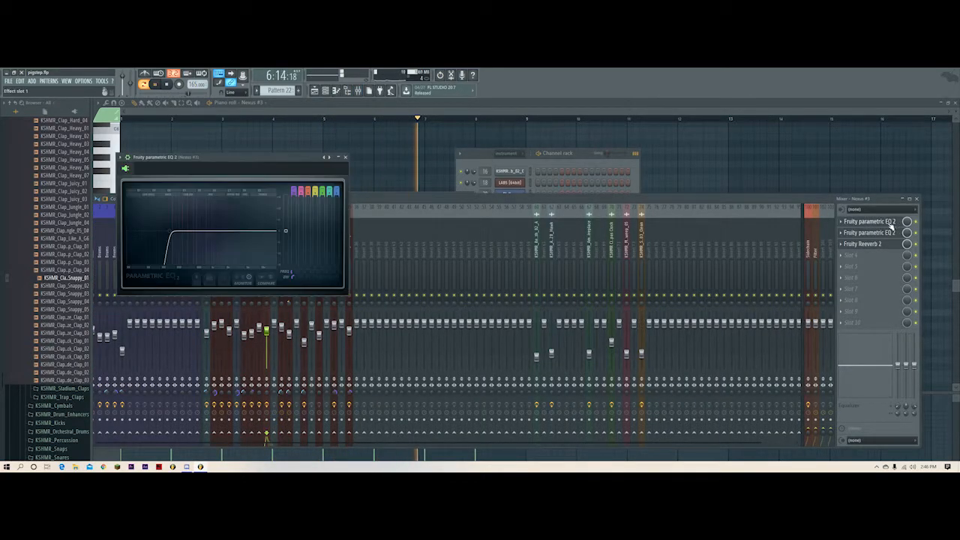
left_click(884, 234)
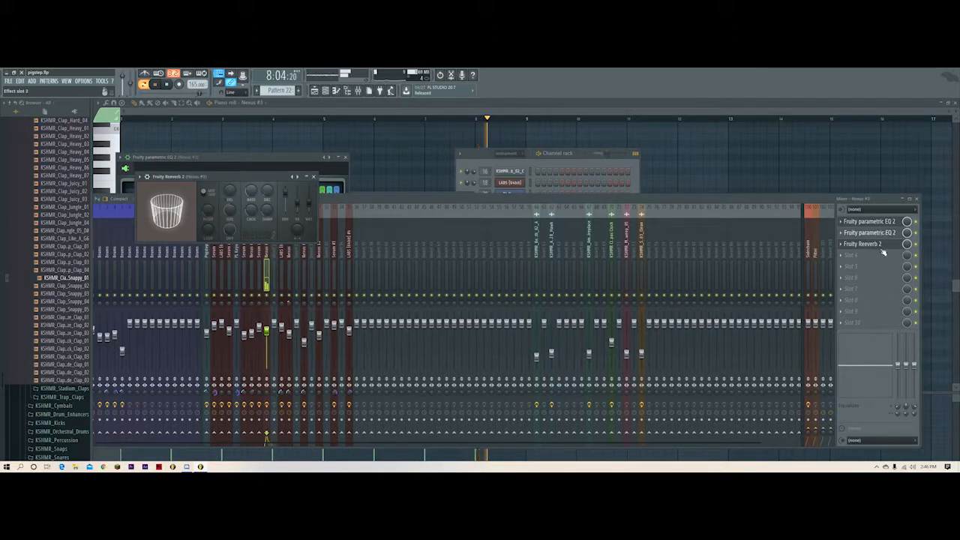
left_click(883, 247)
left_click(884, 245)
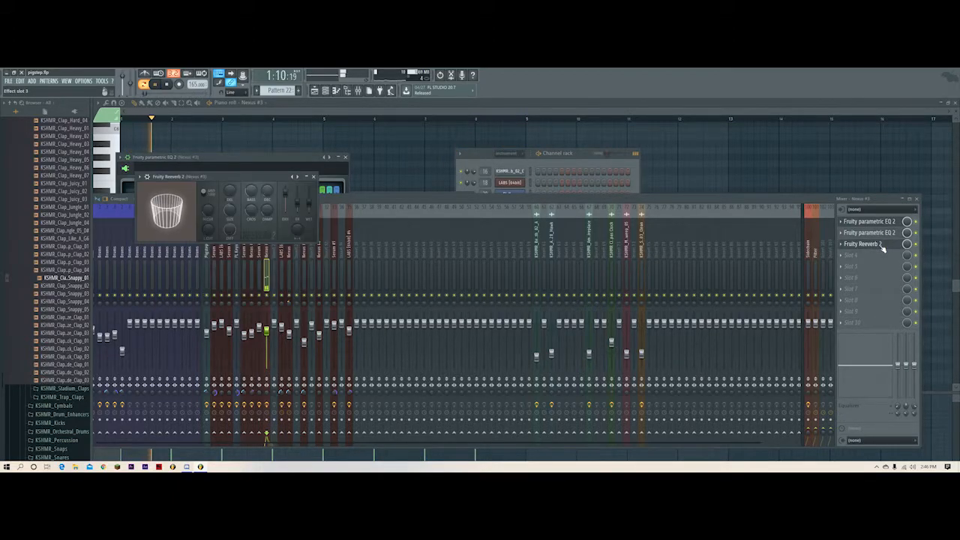
left_click(884, 236)
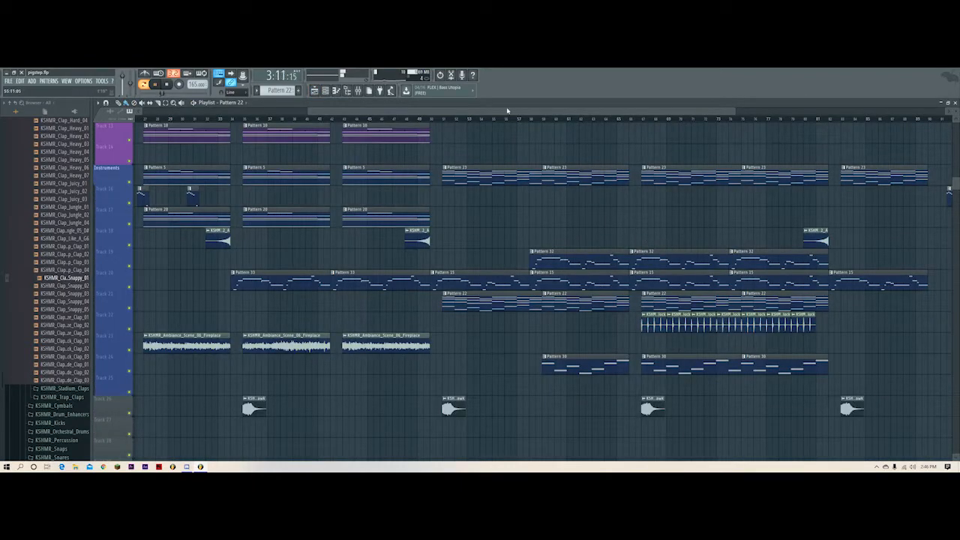
- Play the arrangement from bar 57, and open Pattern 32 in the piano roll to play its melody
left_click(516, 118)
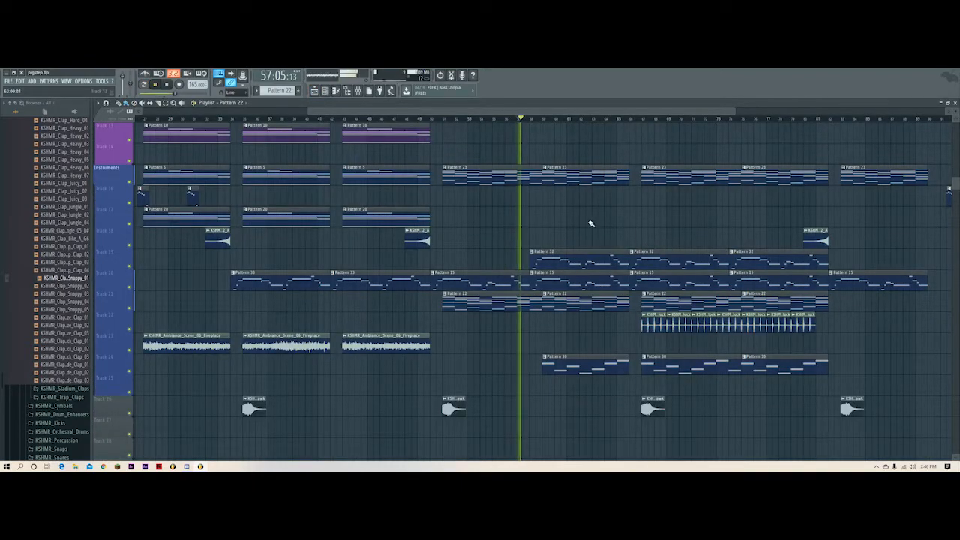
key("space")
double_click(579, 258)
key("space")
key("space")
- Show Pattern 32's LABS #4 plugin and play the pattern through it
left_click(326, 92)
left_click(506, 298)
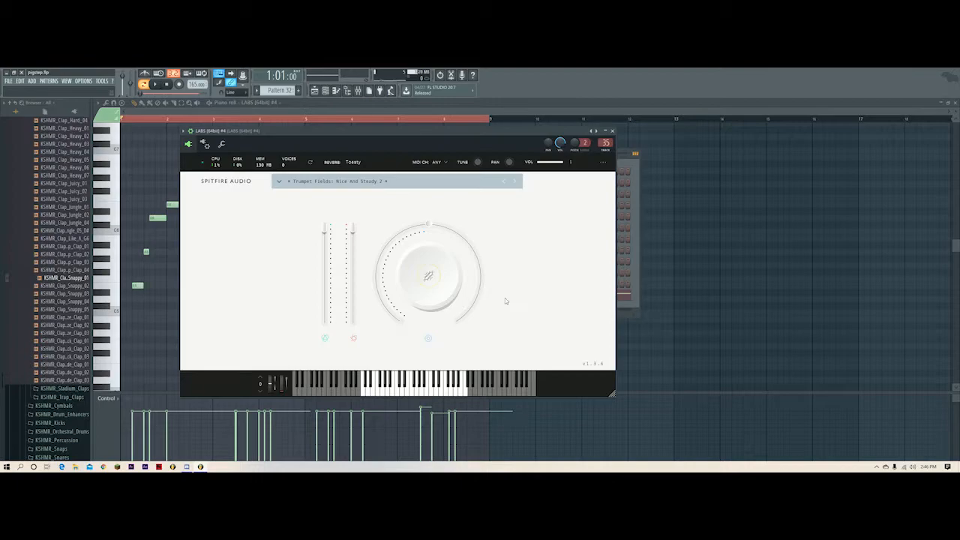
key("space")
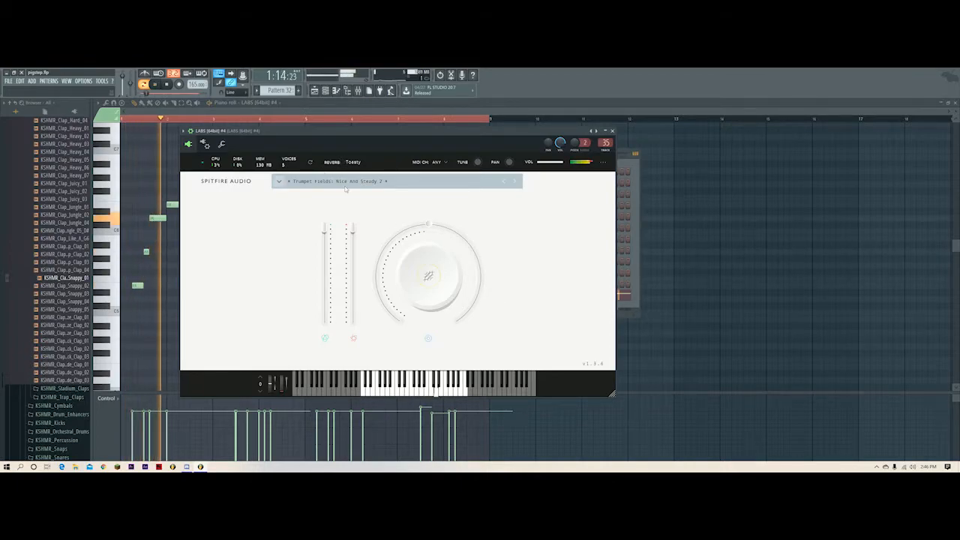
key("space")
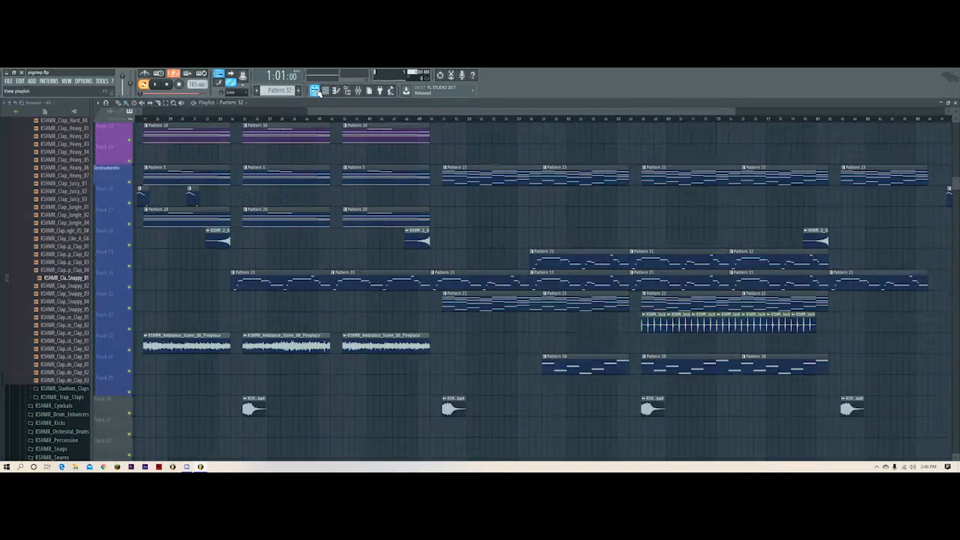
- Return to the playlist and play the full arrangement from bar 65 across the synth and instrument tracks
key("F5")
left_click_drag(650, 112, 732, 114)
scroll(653, 266, "up", 3)
scroll(655, 267, "down", 3)
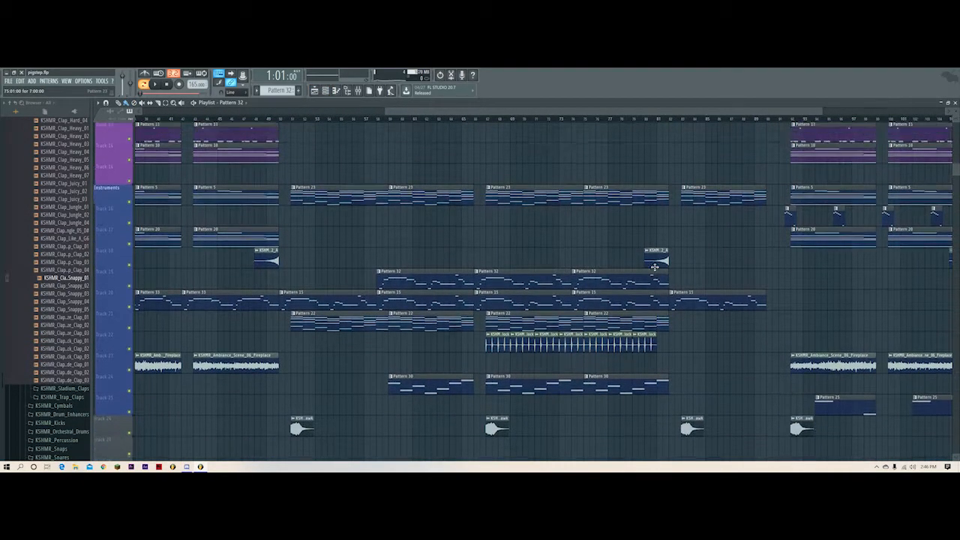
scroll(655, 268, "up", 3)
left_click(474, 121)
key("space")
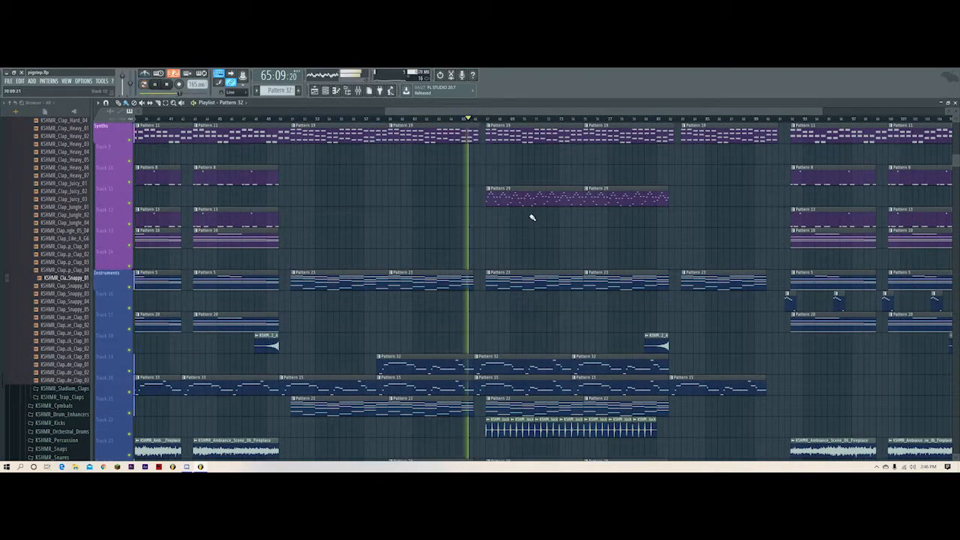
scroll(622, 348, "down", 7)
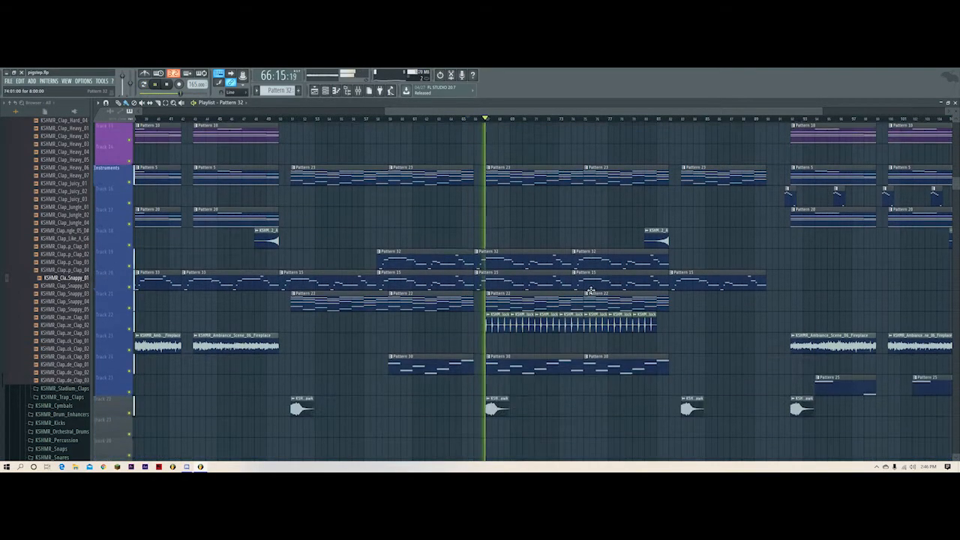
scroll(622, 348, "up", 4)
key("space")
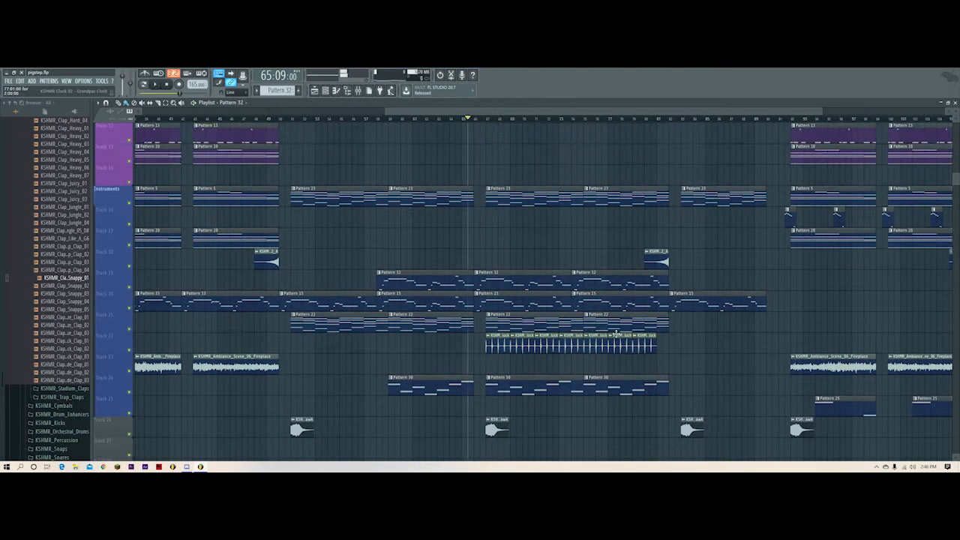
- Solo the Grandpas Clock track, play it from bar 67, and unsolo it
left_click(487, 120)
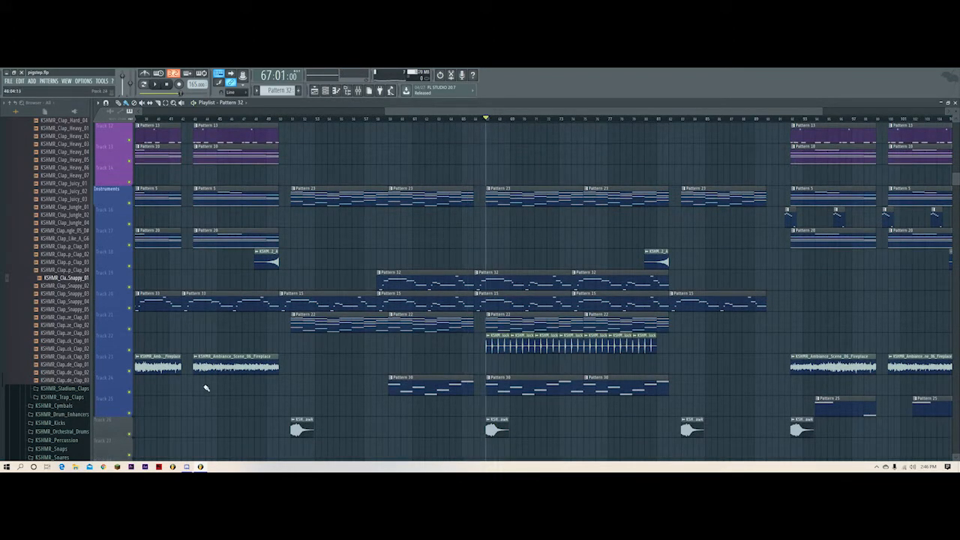
right_click(130, 350)
key("space")
scroll(573, 113, "up", 5)
key("space")
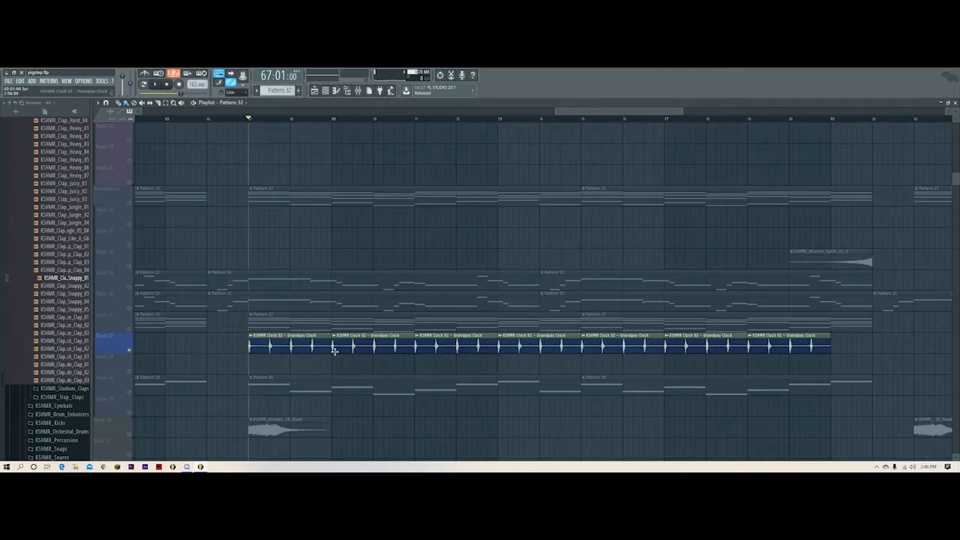
scroll(337, 361, "up", 2)
scroll(337, 360, "down", 3)
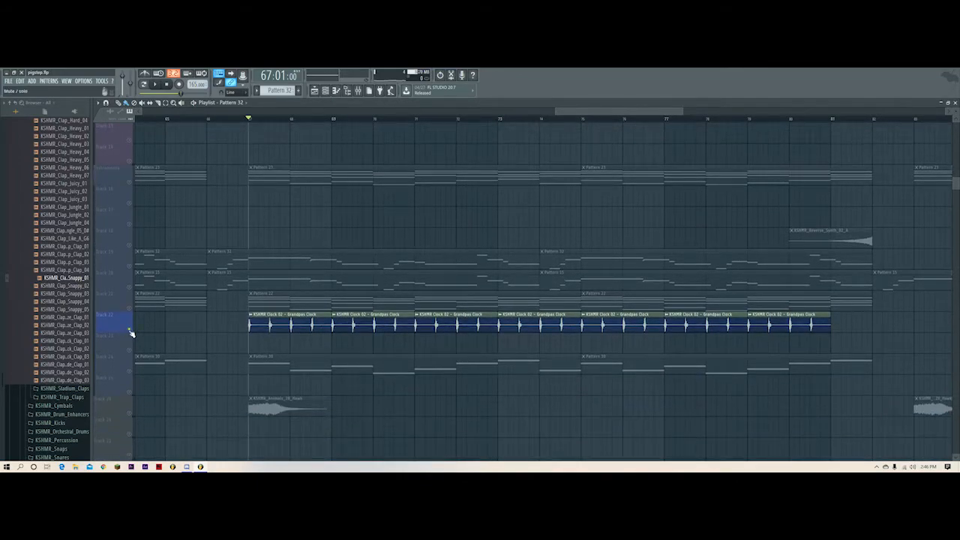
right_click(130, 331)
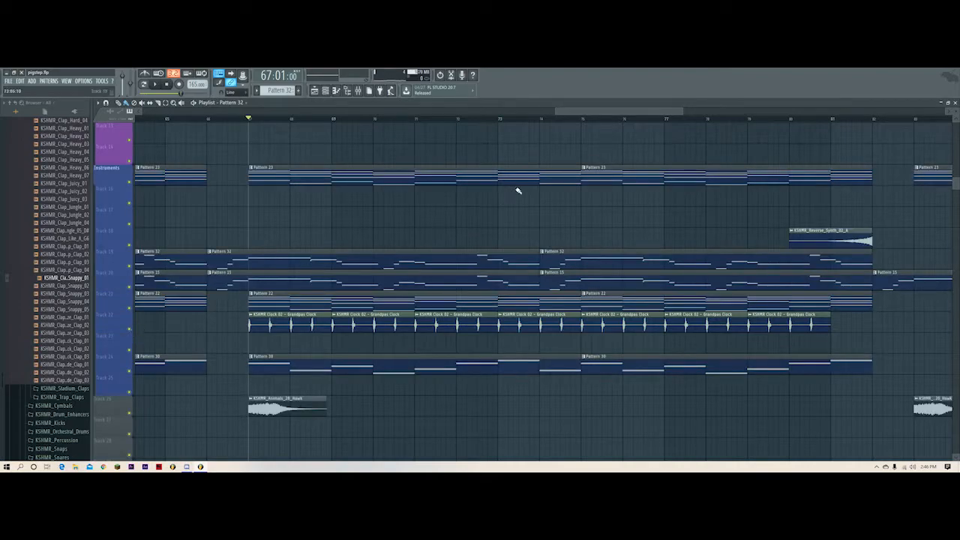
- Play the full arrangement from bar 67 to hear the clock together with the synths and instruments
scroll(588, 114, "down", 3)
scroll(575, 235, "up", 2)
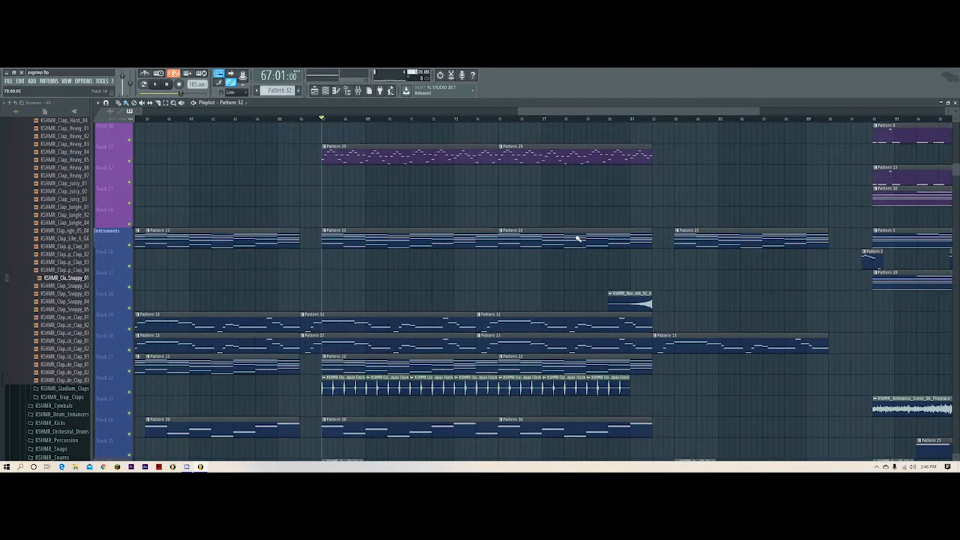
scroll(566, 250, "up", 1)
scroll(569, 248, "up", 5)
key("space")
scroll(575, 236, "down", 5)
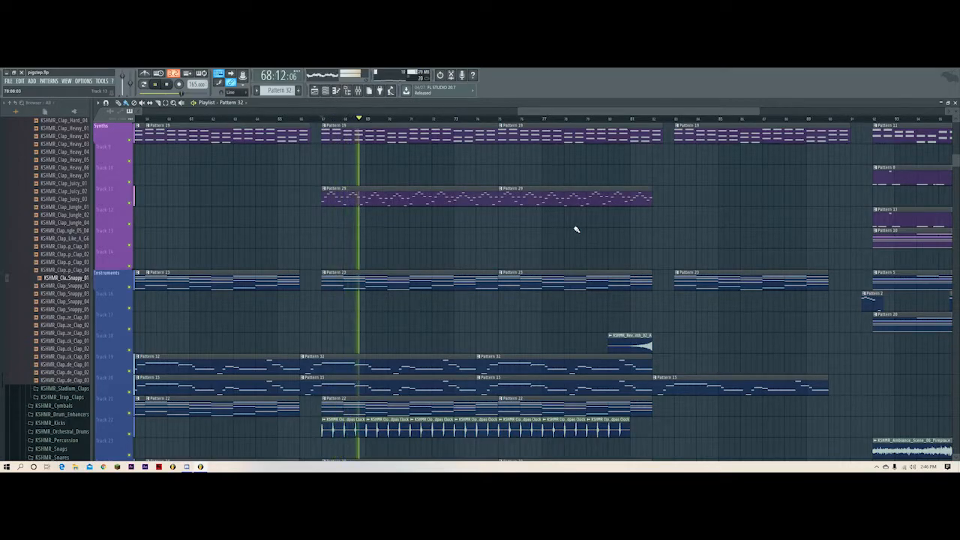
scroll(567, 240, "down", 3)
scroll(566, 241, "down", 1)
key("space")
- Solo the clock track again, play it while showing the mixer, and restore all tracks in the playlist
right_click(131, 311)
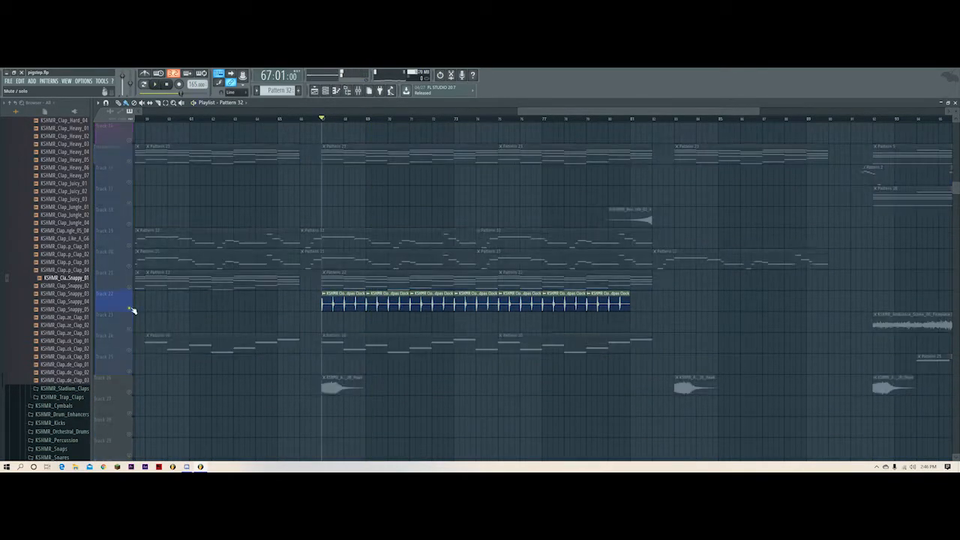
key("space")
key("F9")
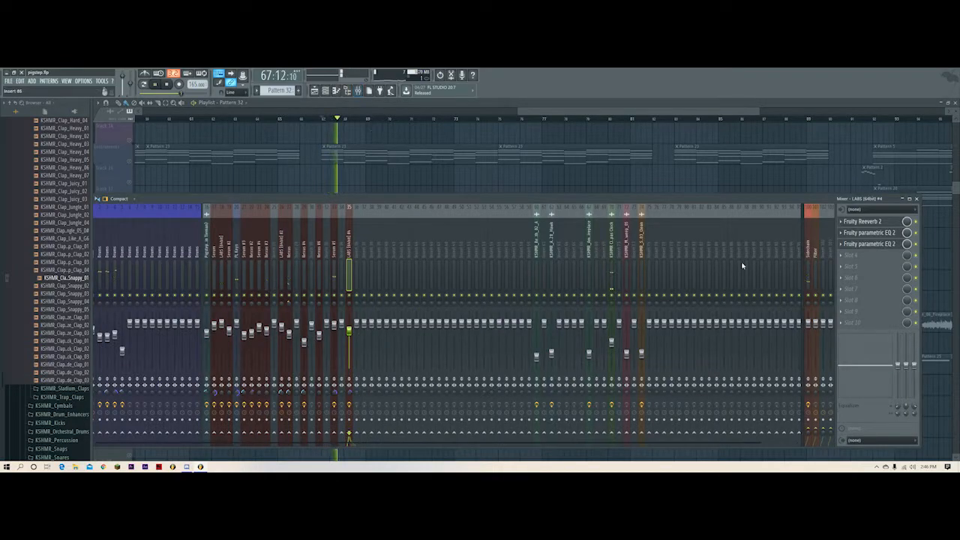
left_click(358, 90)
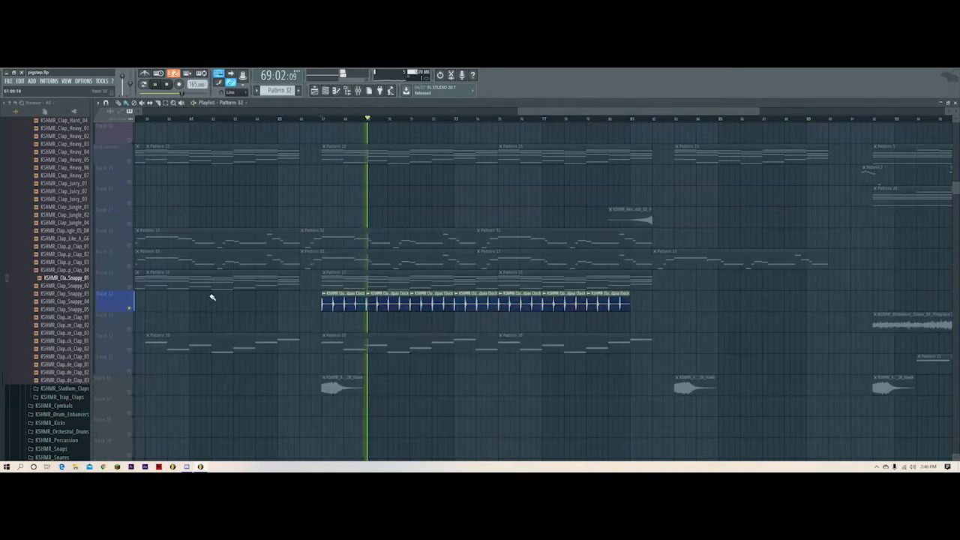
right_click(130, 306)
scroll(403, 300, "up", 3)
key("space")
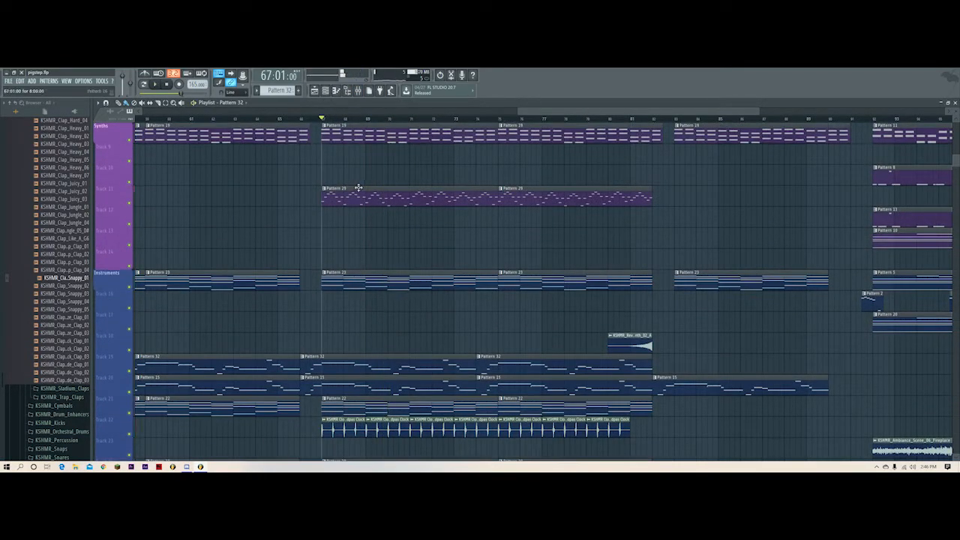
- Open Pattern 29 in the piano roll, play its notes, and show its Serum #5 synth with the Env 2 envelope
double_click(350, 201)
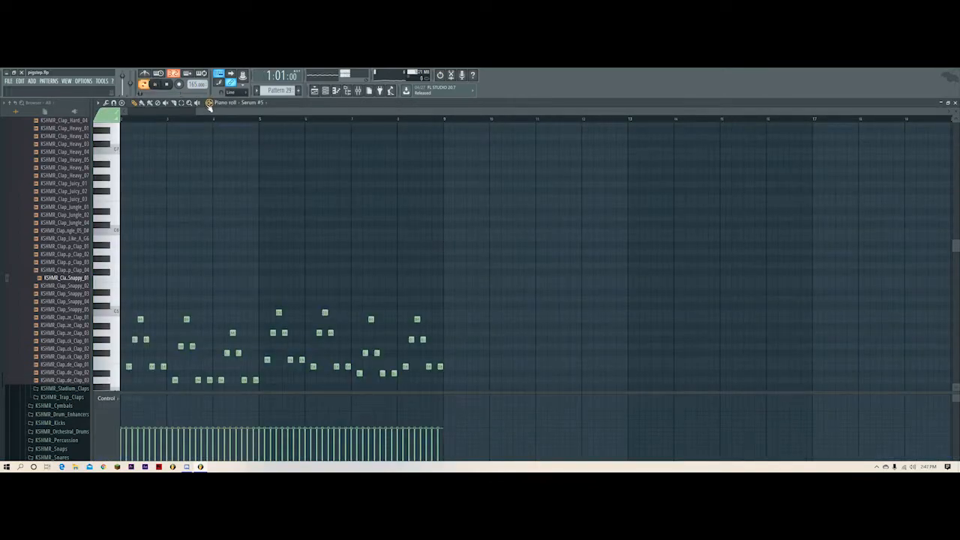
key("space")
key("F6")
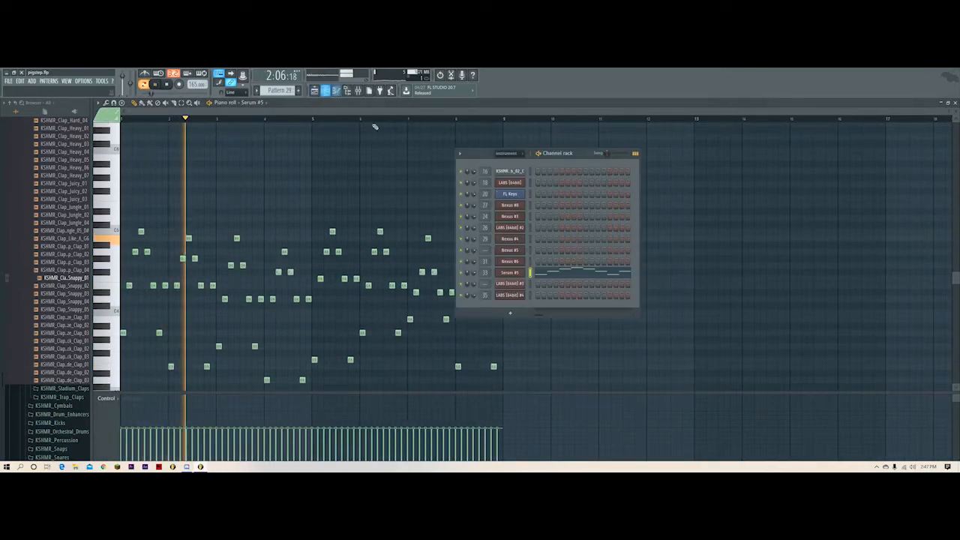
left_click(510, 273)
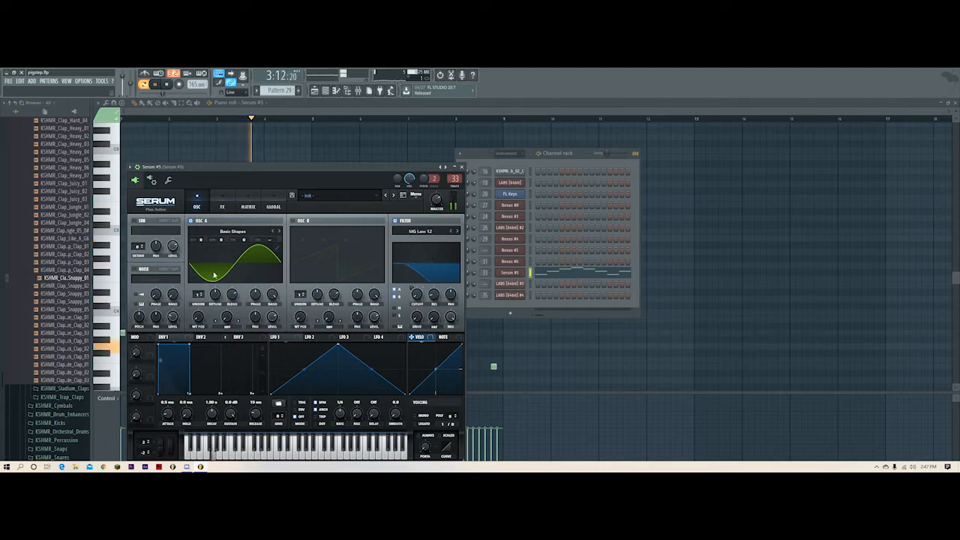
left_click_drag(294, 170, 296, 153)
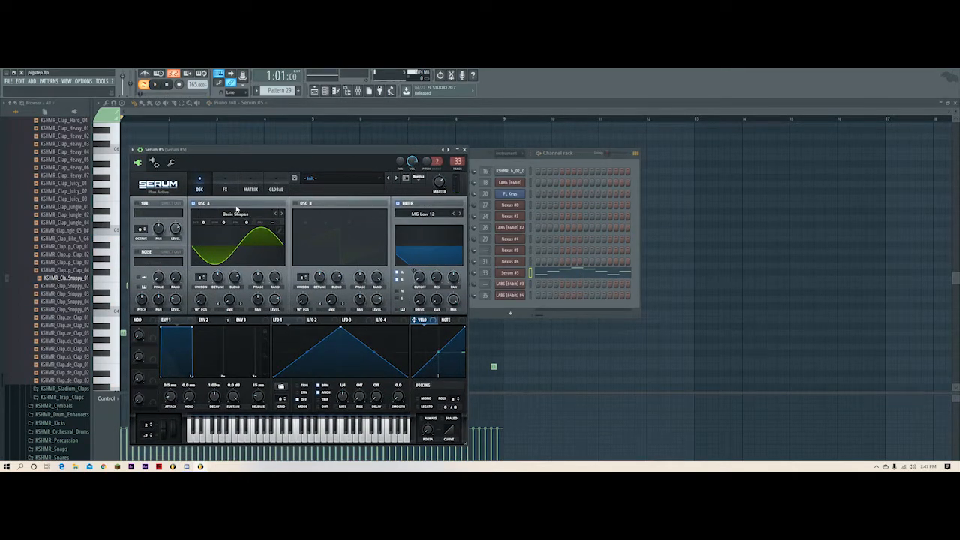
left_click(206, 320)
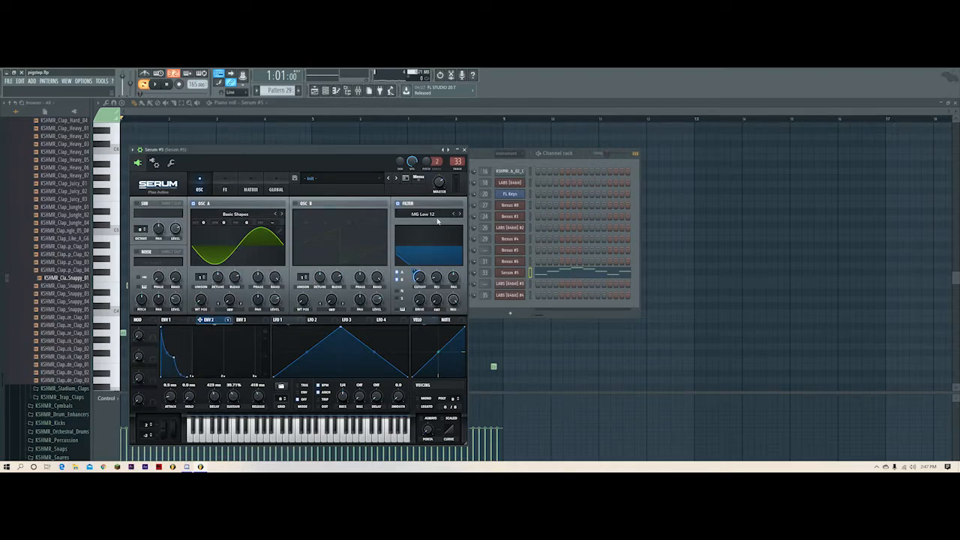
- Show the effects page of Serum #5, and play the arrangement from just before bar 67 with the mixer open
left_click(224, 190)
left_click(211, 189)
left_click(315, 91)
key("space")
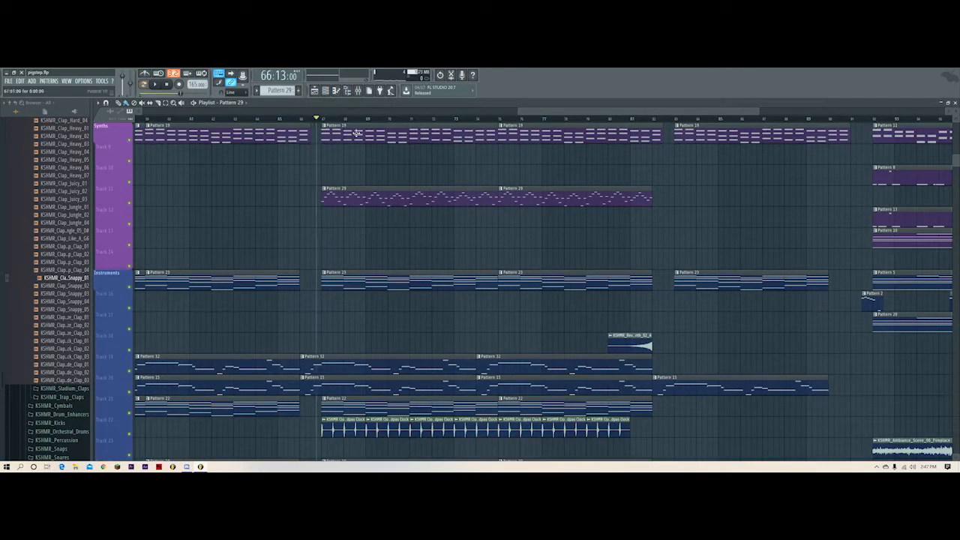
key("F9")
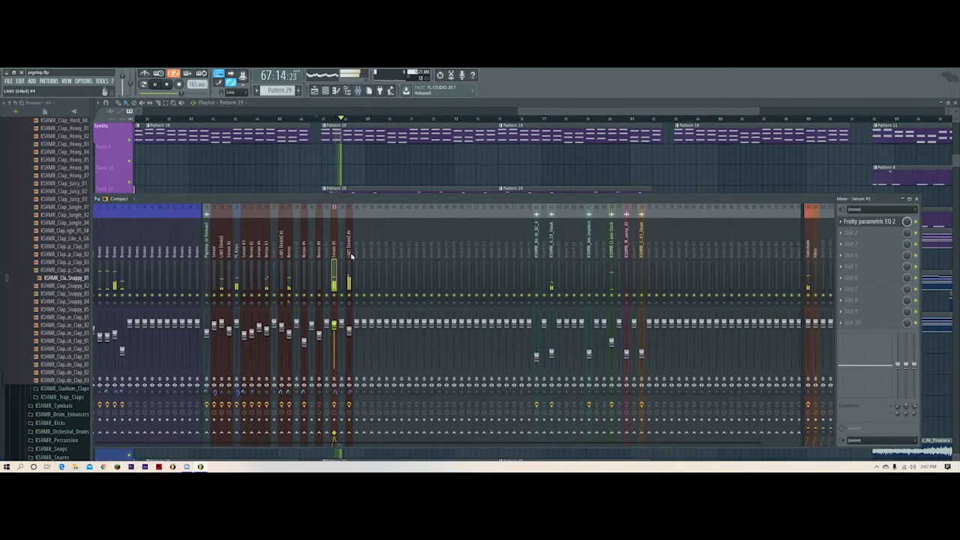
key("space")
- Show the Fruity parametric EQ 2 on the Serum #5 mixer track while playing Pattern 29 alone, and return to the playlist with playback stopped
left_click(870, 222)
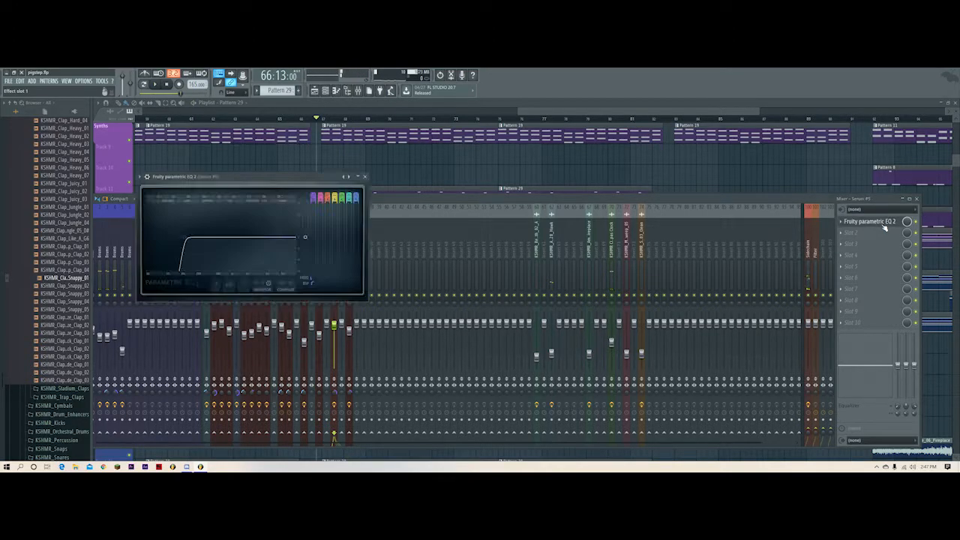
key("space")
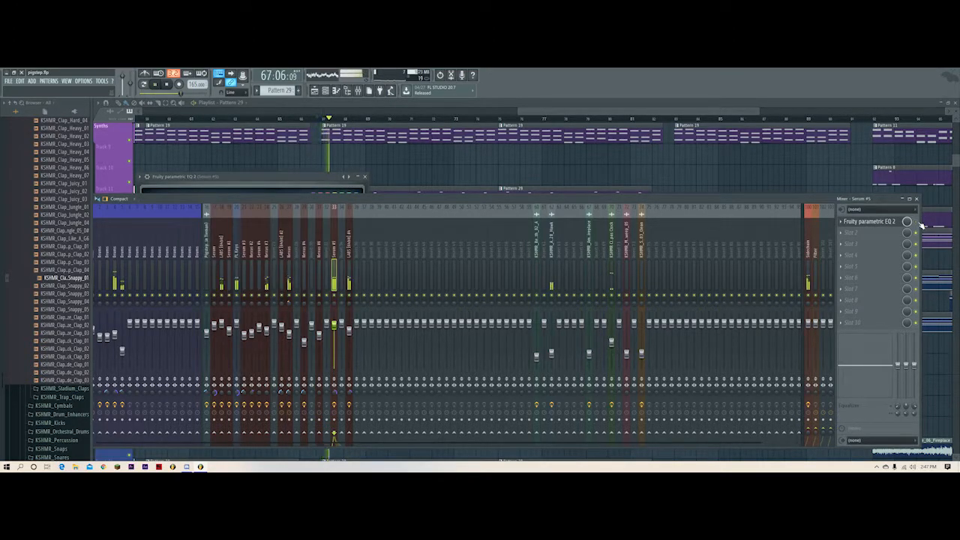
double_click(423, 189)
left_click(144, 84)
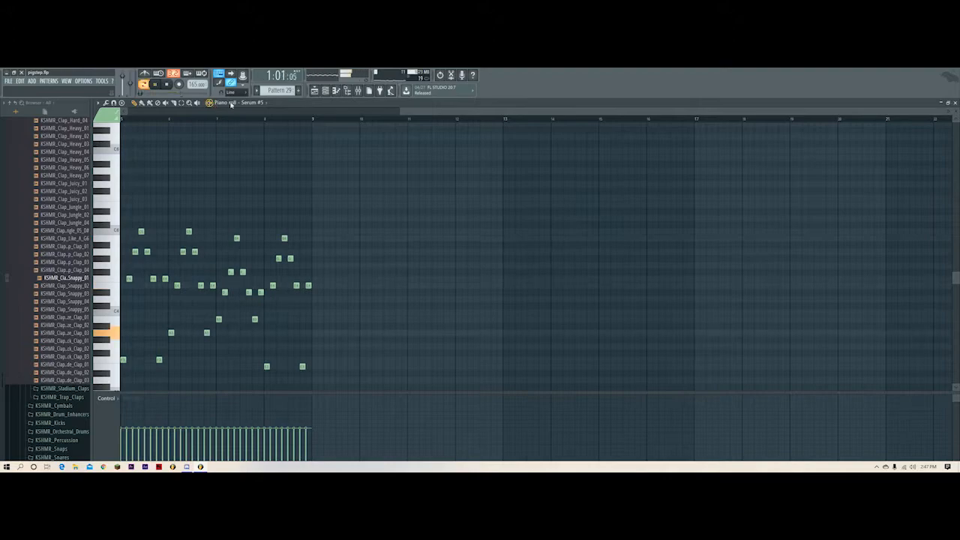
left_click(358, 90)
left_click(887, 223)
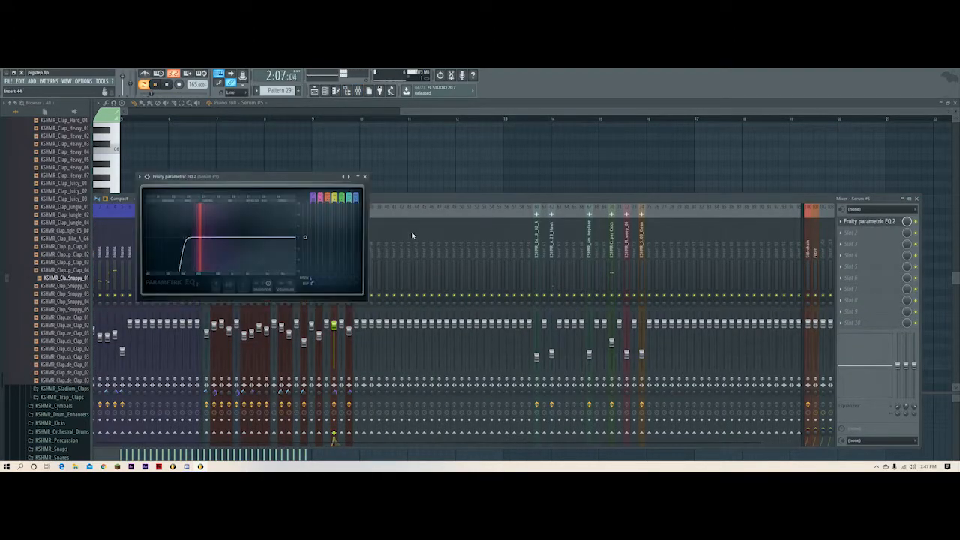
left_click(916, 222)
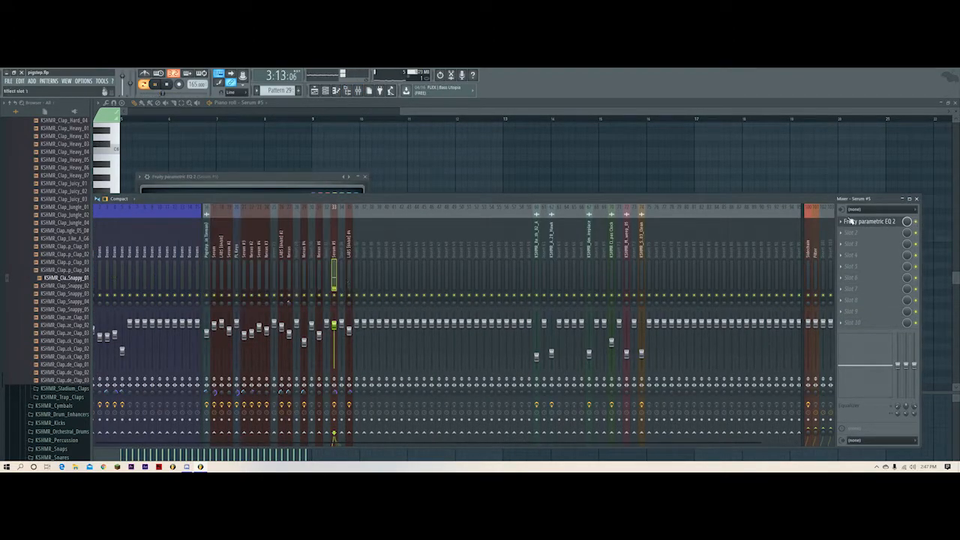
left_click(315, 90)
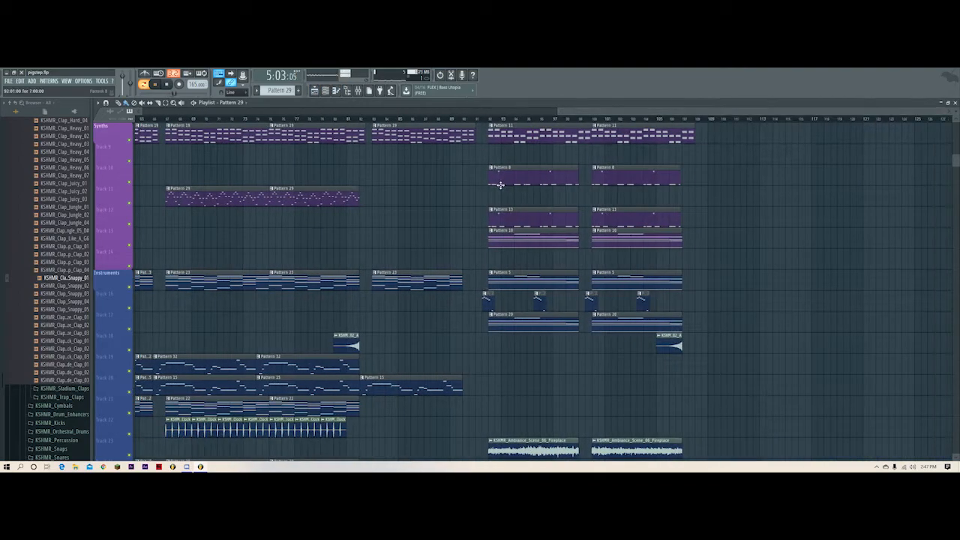
scroll(499, 184, "down", 3)
key("space")
- Look over the whole arrangement in the playlist, from the drum and synth tracks down to the instrument and ambience tracks
left_click_drag(439, 112, 474, 111)
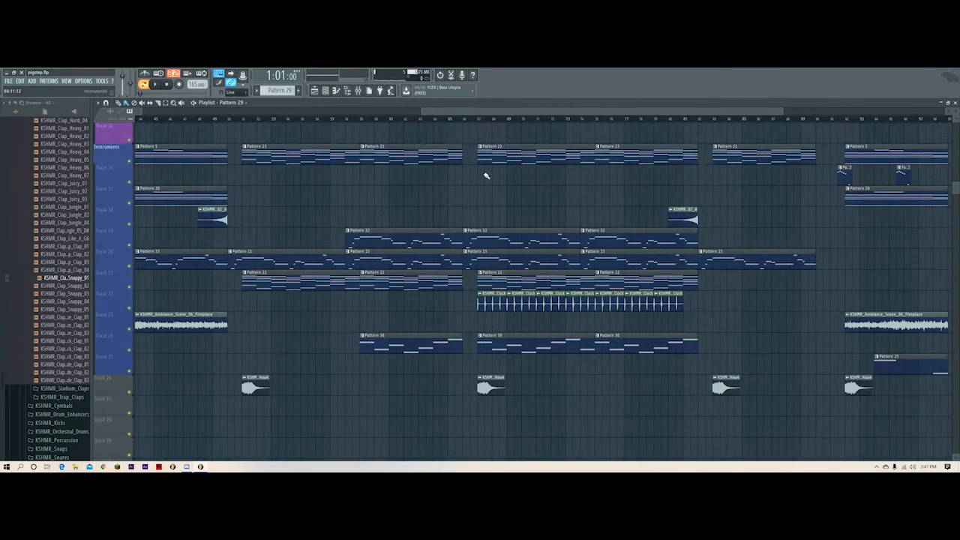
scroll(639, 281, "down", 5)
scroll(641, 280, "up", 10)
scroll(651, 278, "up", 1)
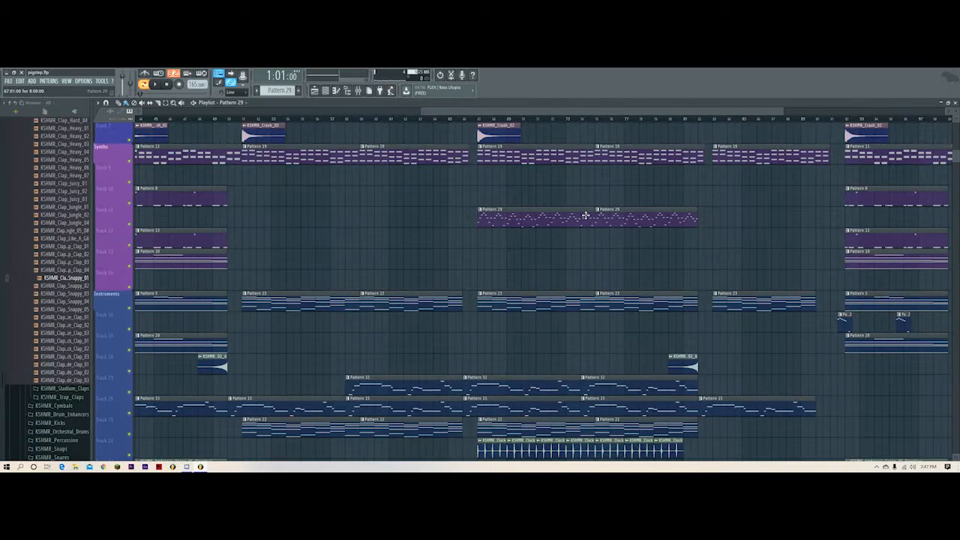
scroll(557, 111, "down", 5)
scroll(556, 111, "up", 1)
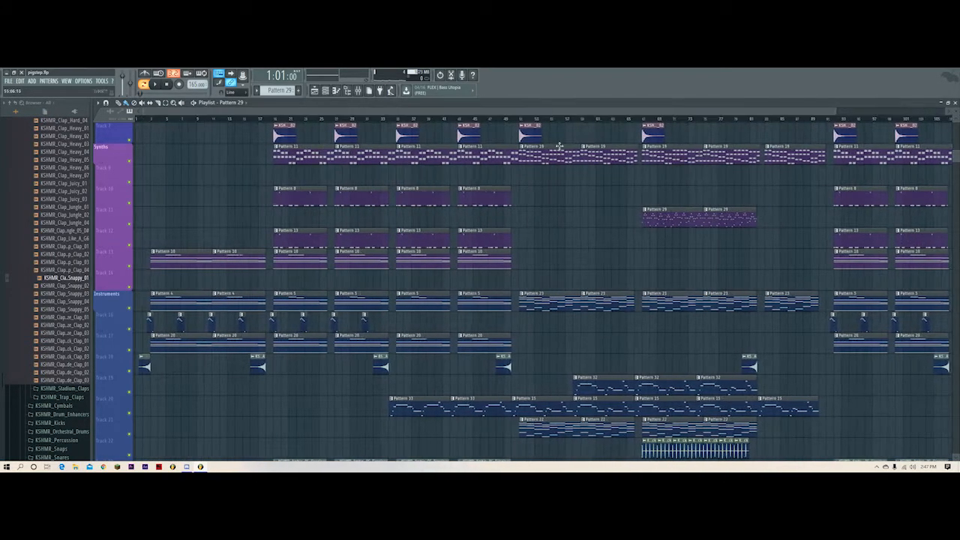
scroll(624, 263, "up", 4)
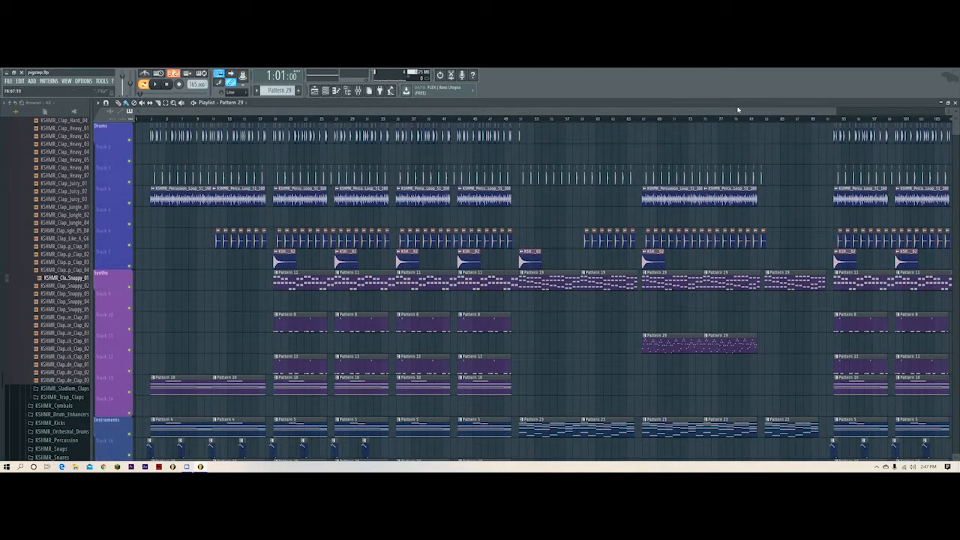
scroll(737, 114, "up", 2)
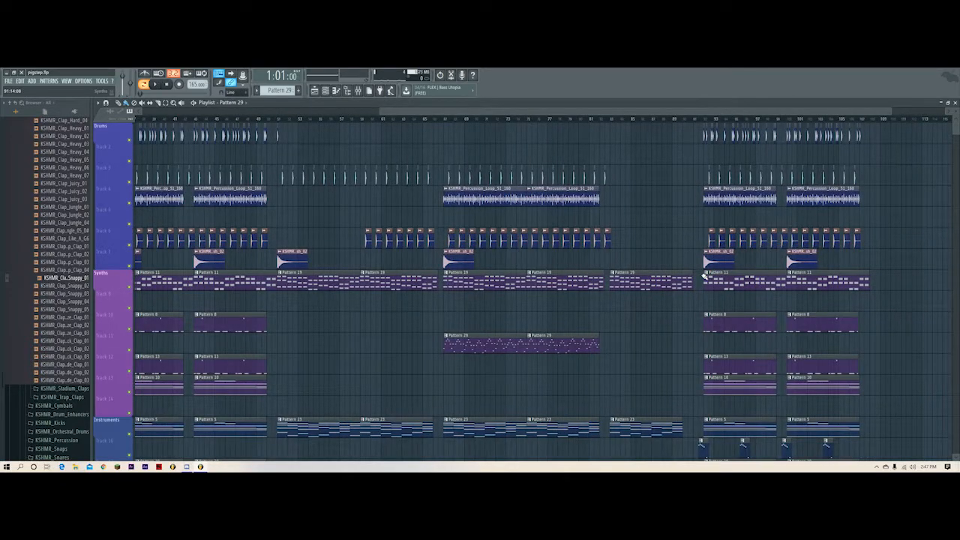
scroll(703, 276, "down", 10)
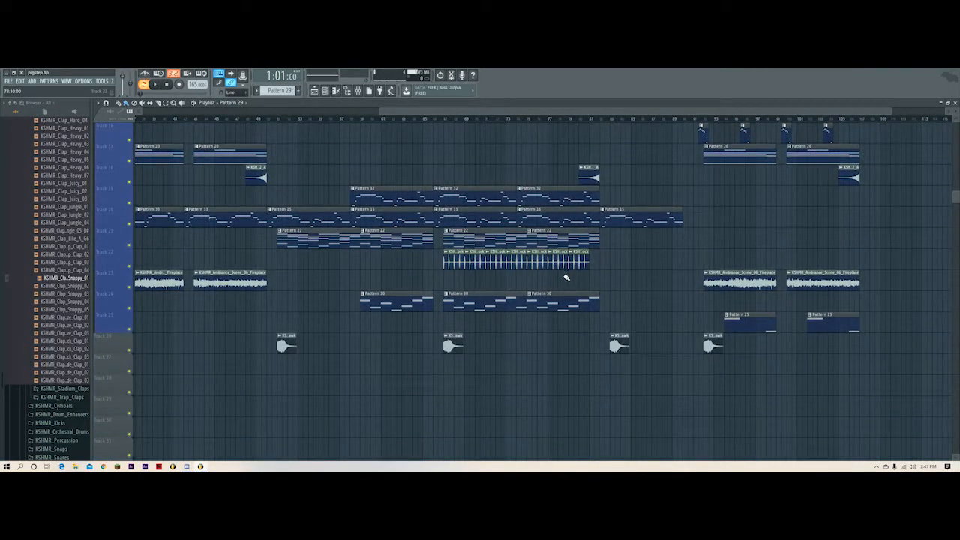
scroll(536, 255, "up", 10)
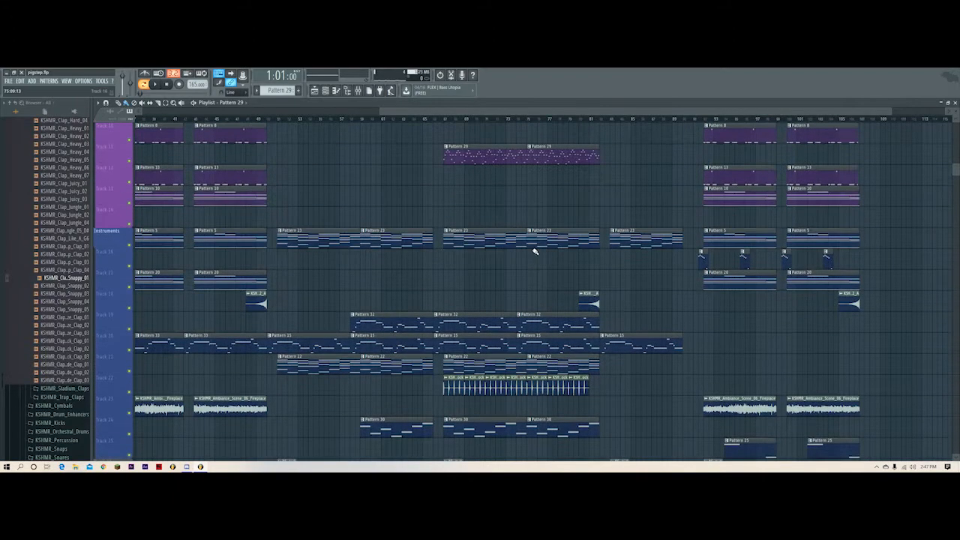
scroll(537, 120, "down", 3)
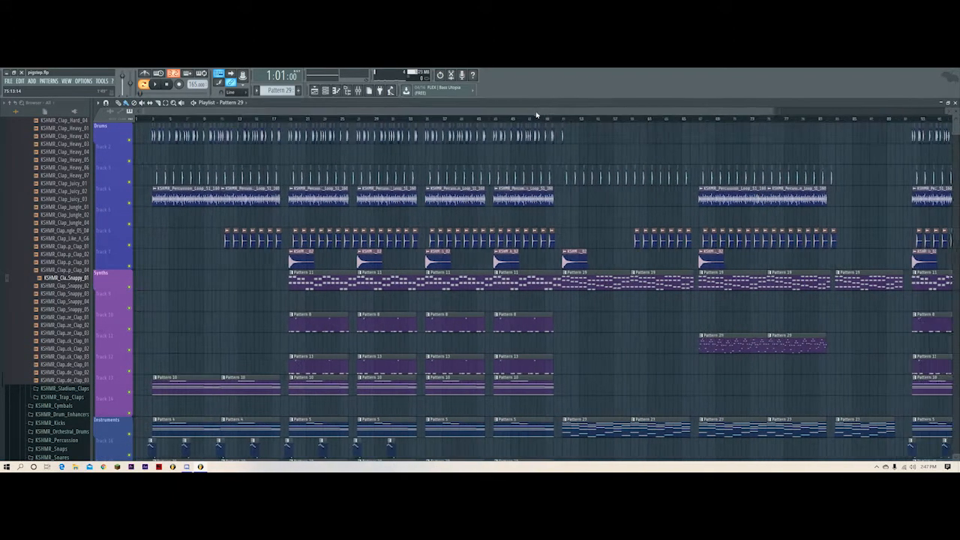
scroll(603, 210, "down", 5)
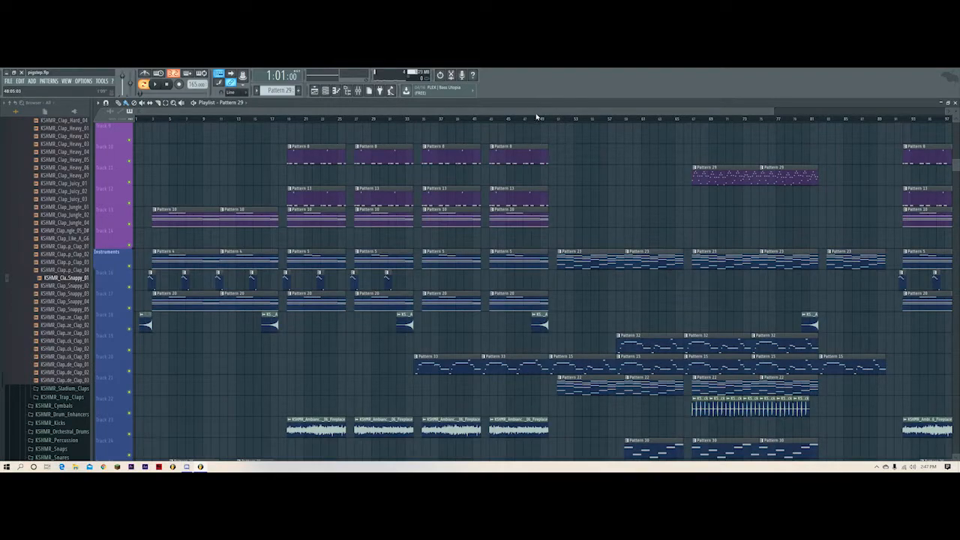
scroll(537, 118, "down", 2)
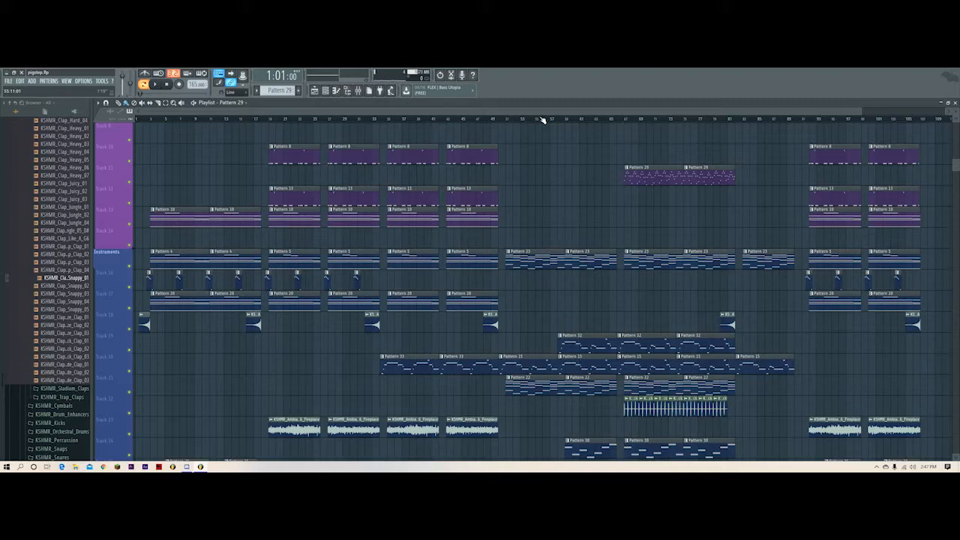
scroll(578, 187, "down", 10)
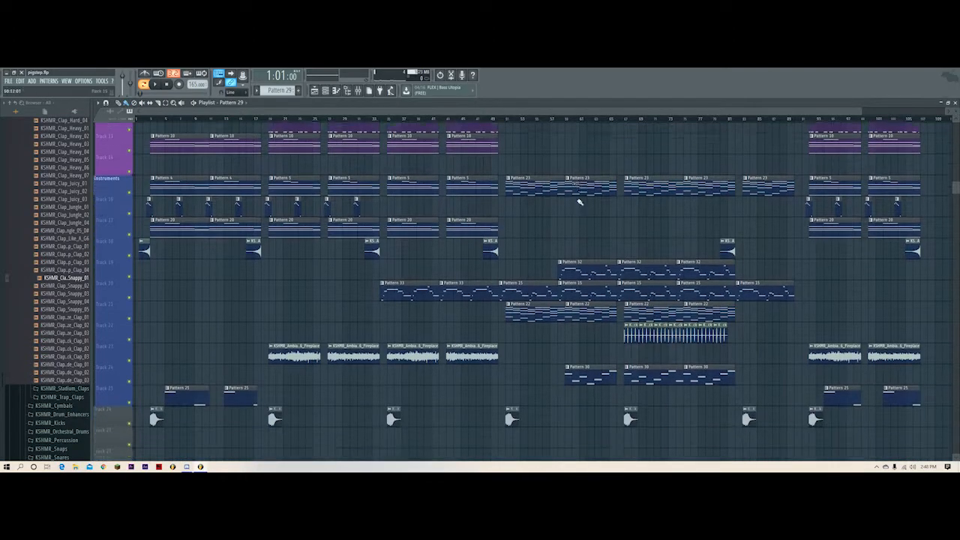
scroll(583, 210, "up", 7)
scroll(589, 198, "down", 4)
scroll(600, 180, "up", 15)
scroll(643, 113, "up", 3)
scroll(642, 113, "down", 3)
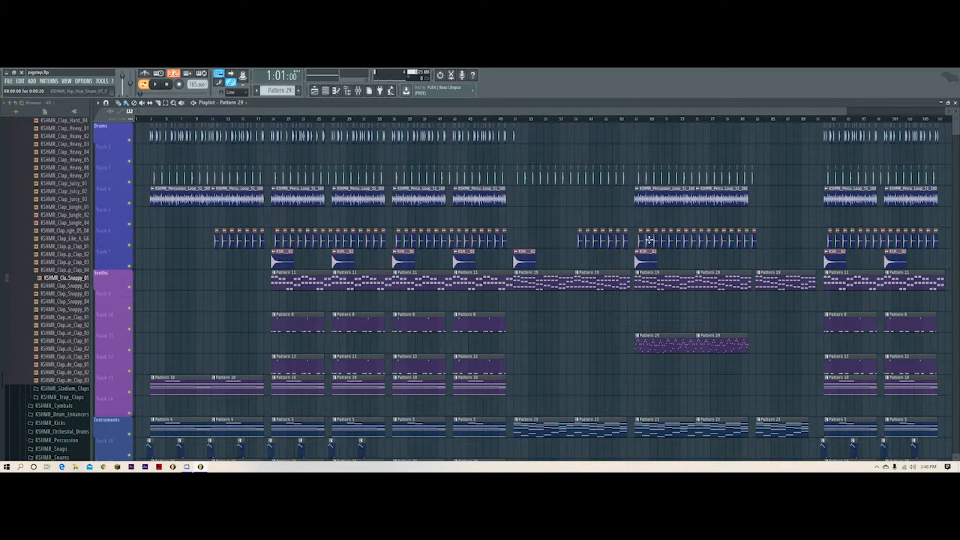
scroll(650, 240, "down", 5)
scroll(650, 241, "up", 5)
scroll(614, 117, "down", 2)
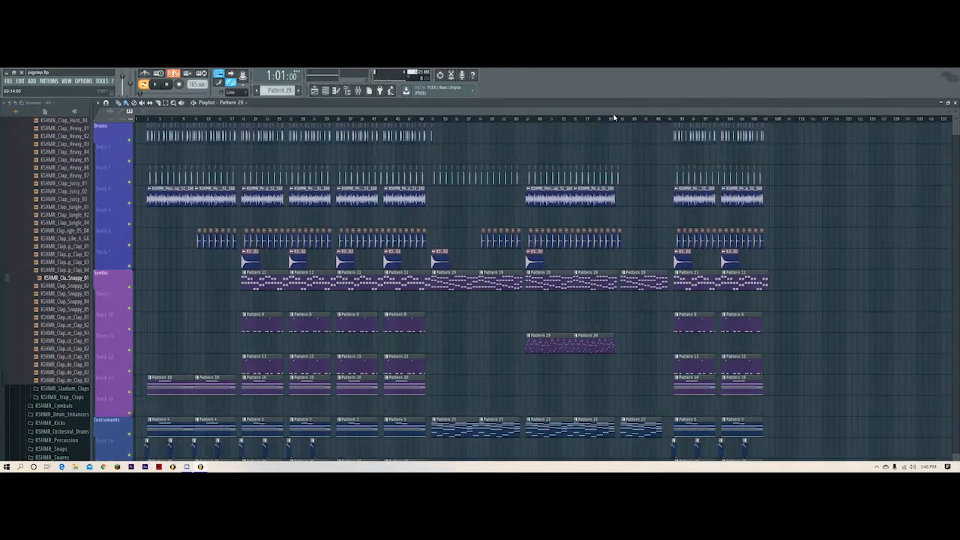
scroll(486, 297, "down", 6)
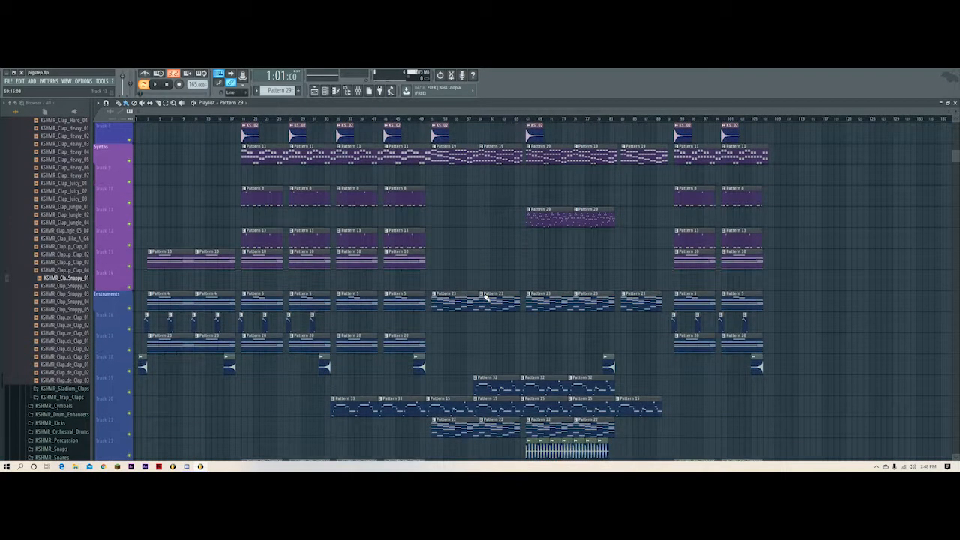
scroll(486, 295, "up", 5)
scroll(486, 295, "up", 1)
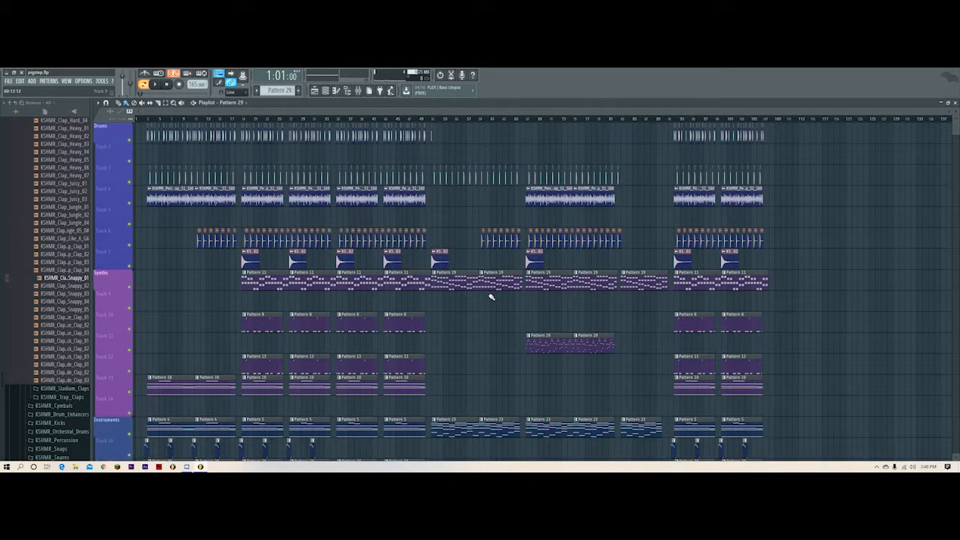